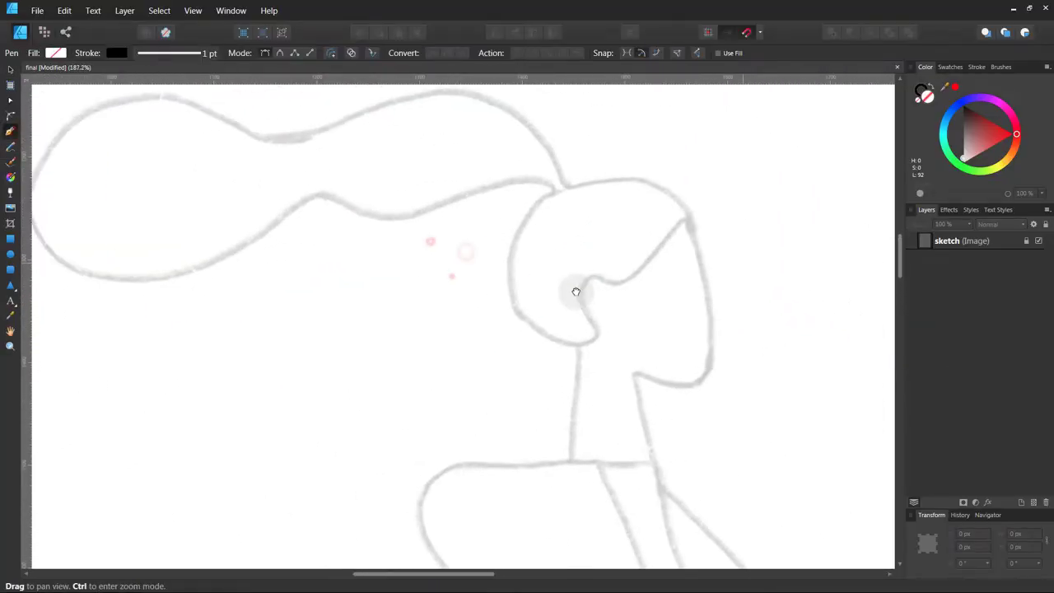
# Trace the neck, back of the head and ponytail with curved Pen nodes
pyautogui.scroll(-3, 576, 292)
pyautogui.scroll(2, 527, 264)
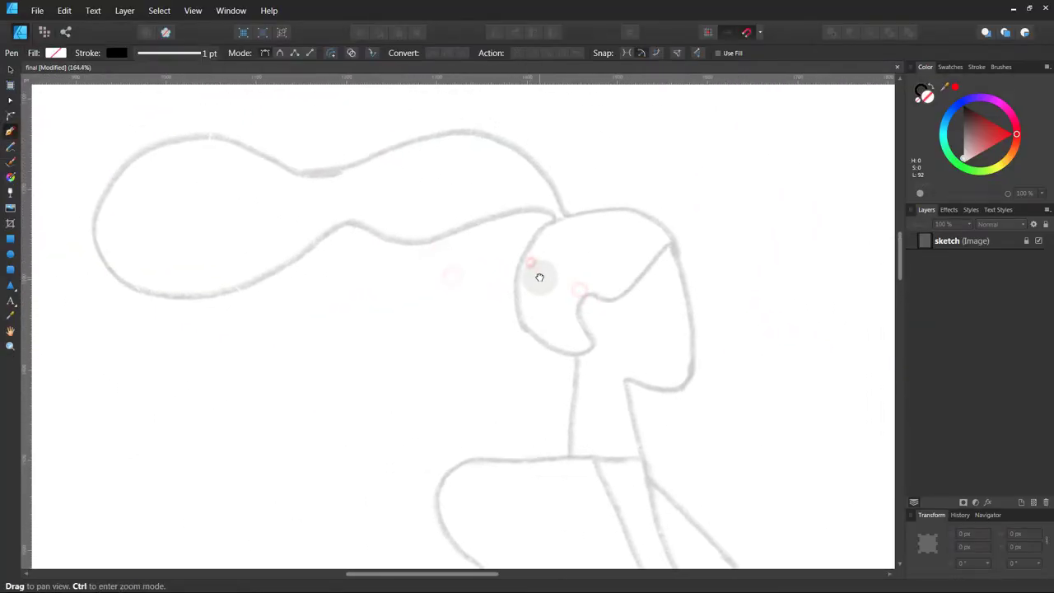
pyautogui.click(569, 456)
pyautogui.click(575, 356)
pyautogui.moveTo(642, 168); pyautogui.dragTo(652, 139)
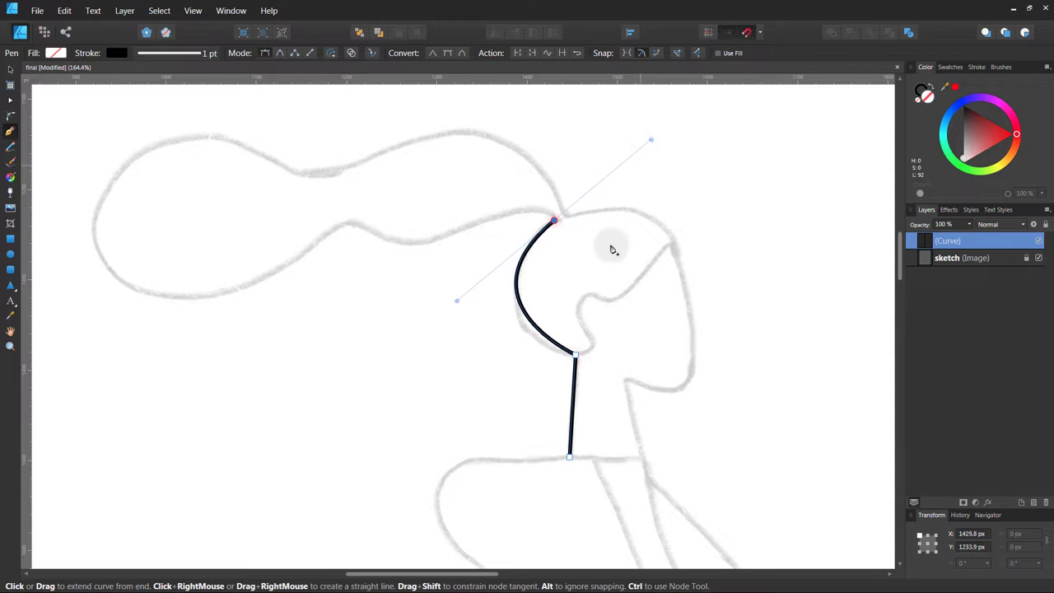
pyautogui.moveTo(568, 362); pyautogui.dragTo(463, 300)
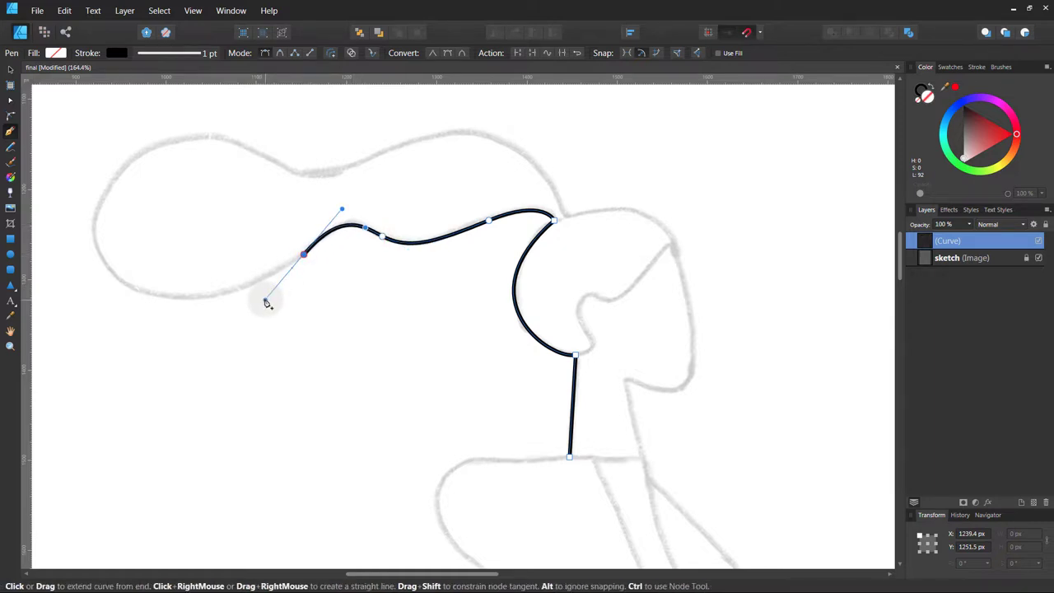
pyautogui.moveTo(200, 295); pyautogui.dragTo(171, 192)
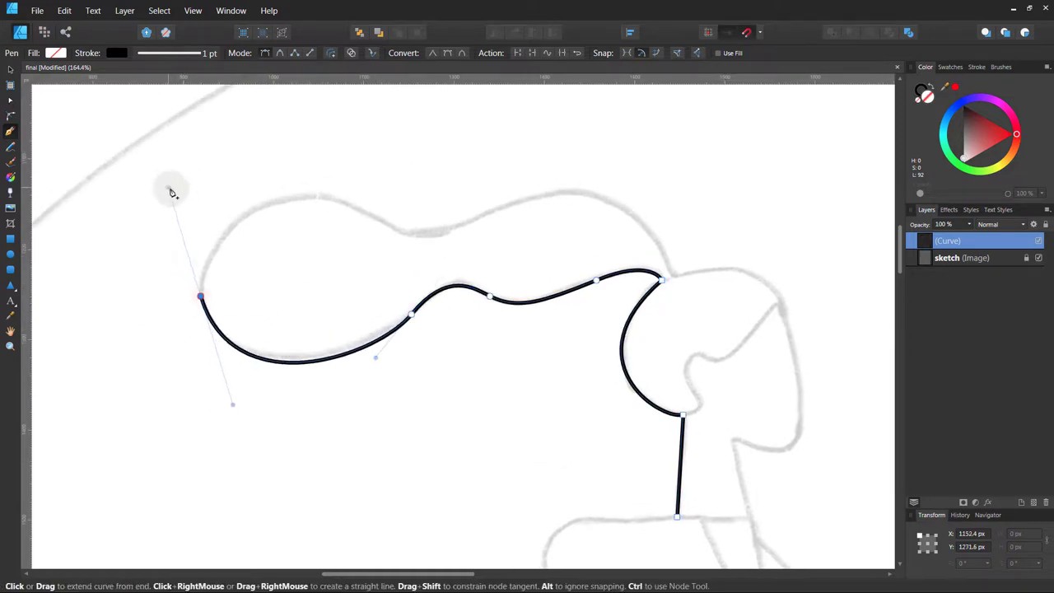
pyautogui.moveTo(380, 219); pyautogui.dragTo(426, 260)
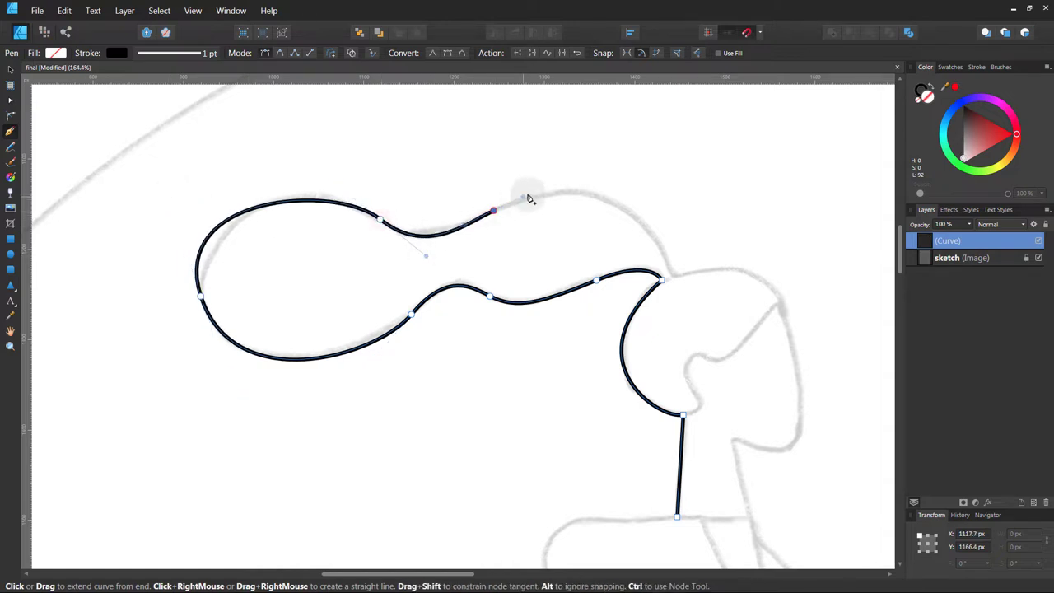
pyautogui.moveTo(607, 306); pyautogui.dragTo(666, 372)
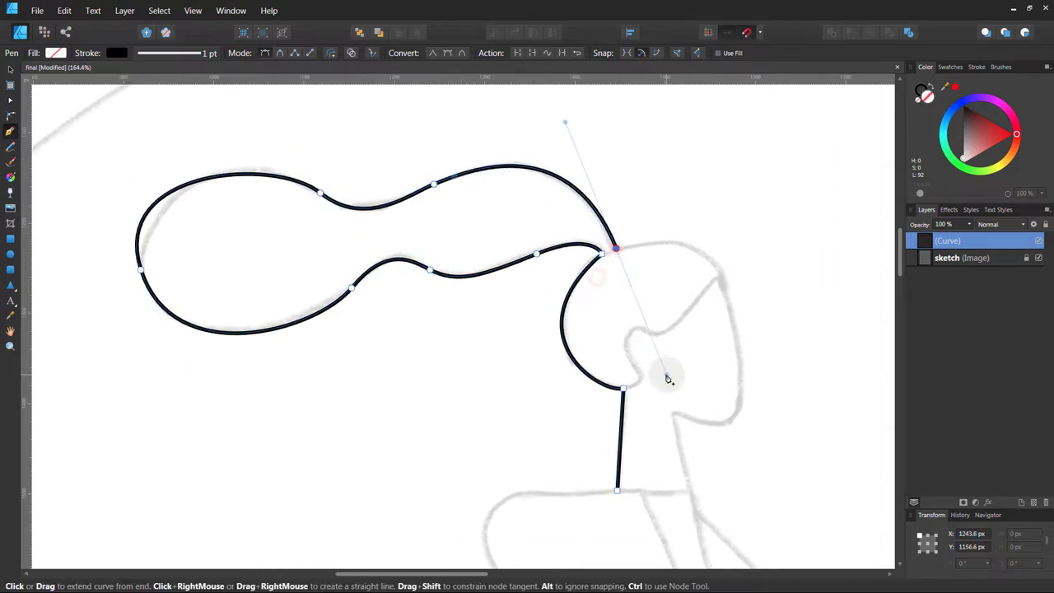
# Refine the ponytail's rounded end and lower curves with the Node tool
pyautogui.press('a')
pyautogui.moveTo(235, 346); pyautogui.dragTo(230, 248)
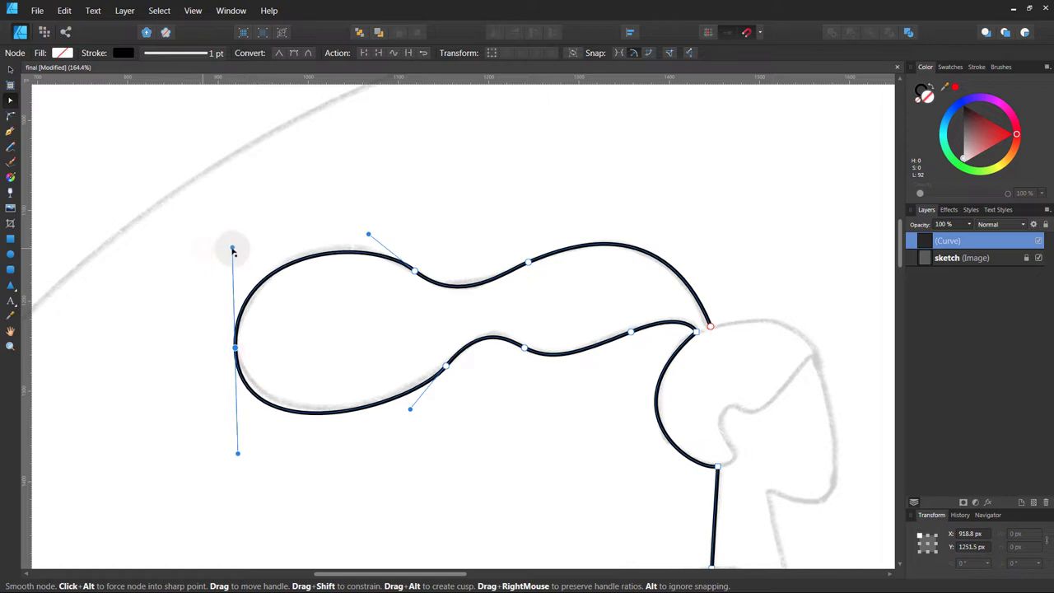
pyautogui.moveTo(241, 454); pyautogui.dragTo(240, 442)
pyautogui.moveTo(410, 408); pyautogui.dragTo(398, 418)
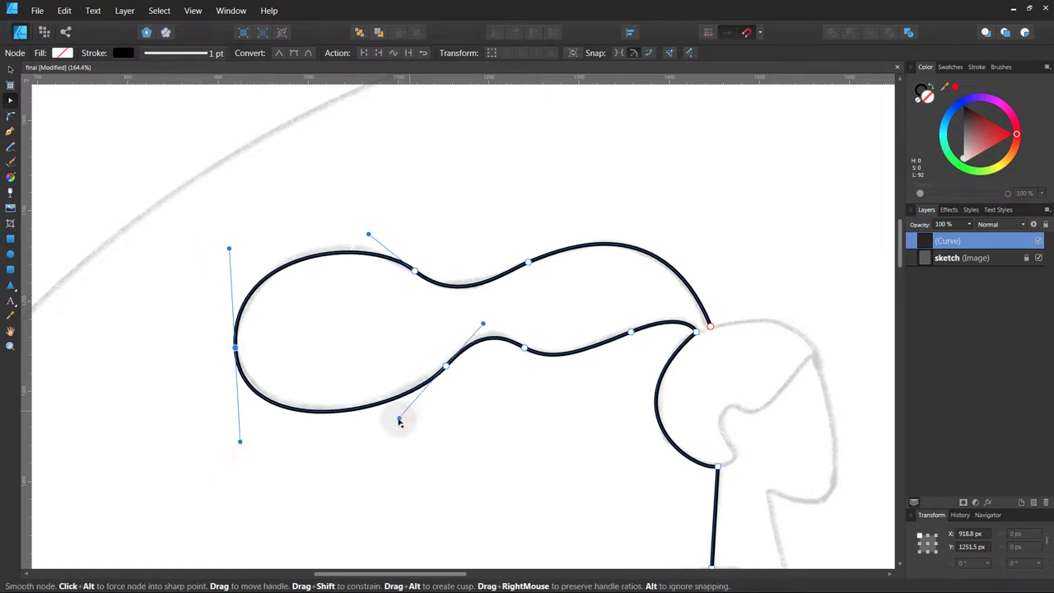
pyautogui.hscroll(4, 491, 252)
pyautogui.scroll(-2, 492, 252)
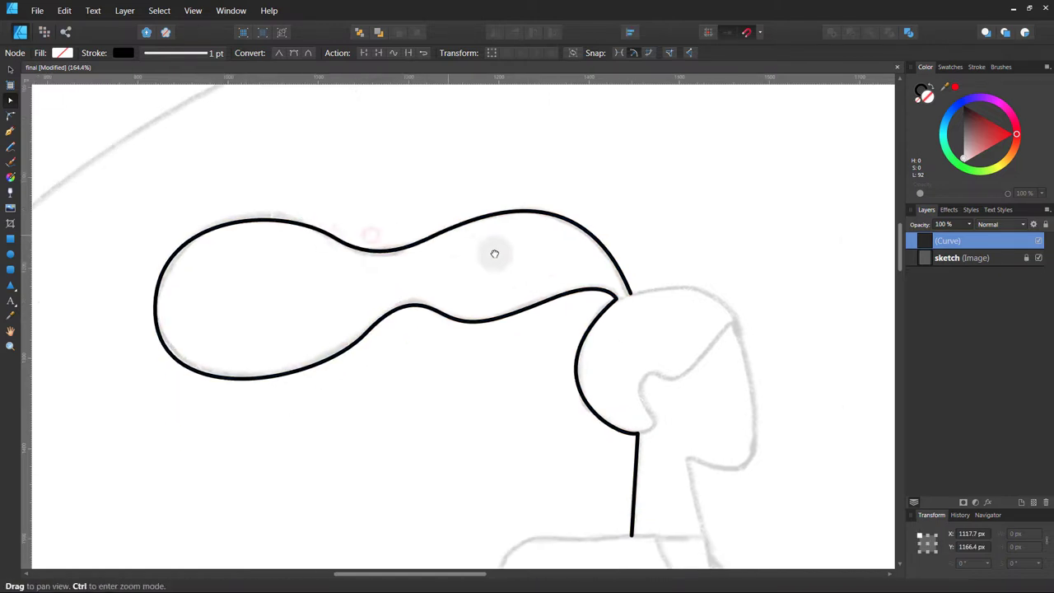
pyautogui.click(540, 274)
# Continue the outline under the chin and close it at the neck's base
pyautogui.press('p')
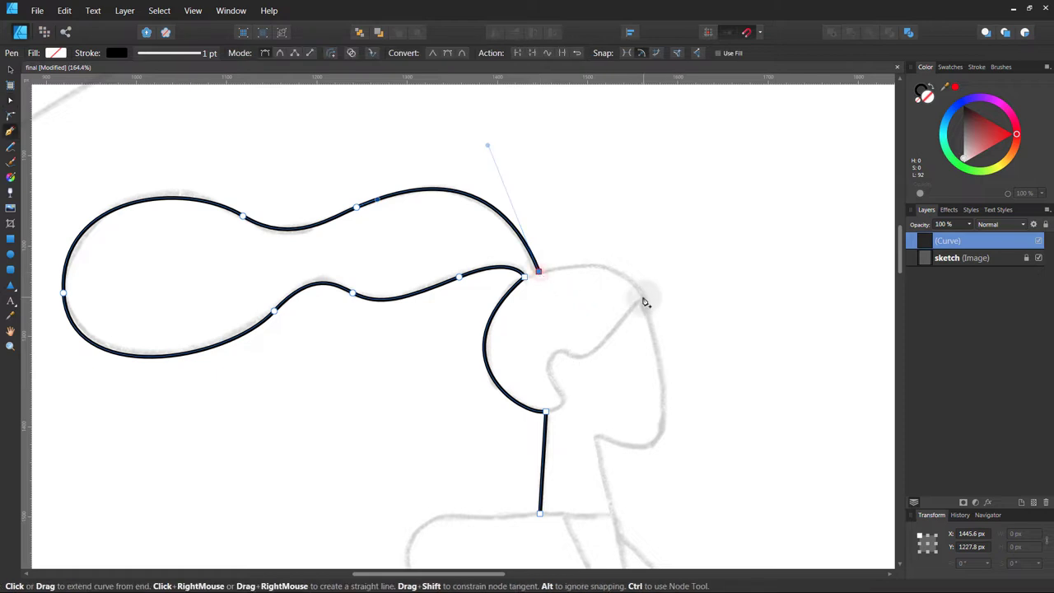
pyautogui.scroll(-1, 660, 447)
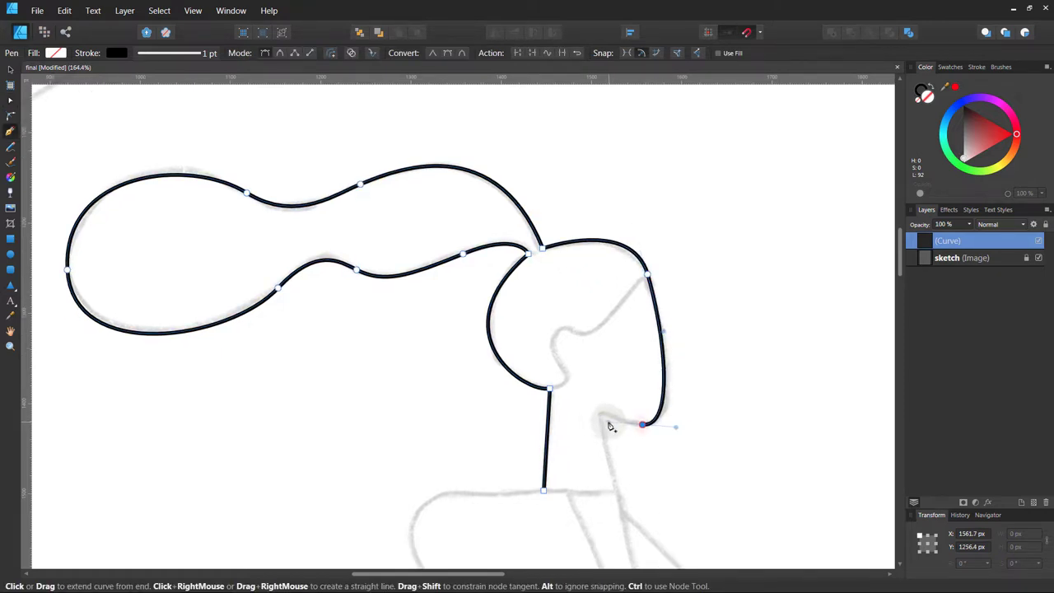
pyautogui.moveTo(602, 425); pyautogui.dragTo(608, 450)
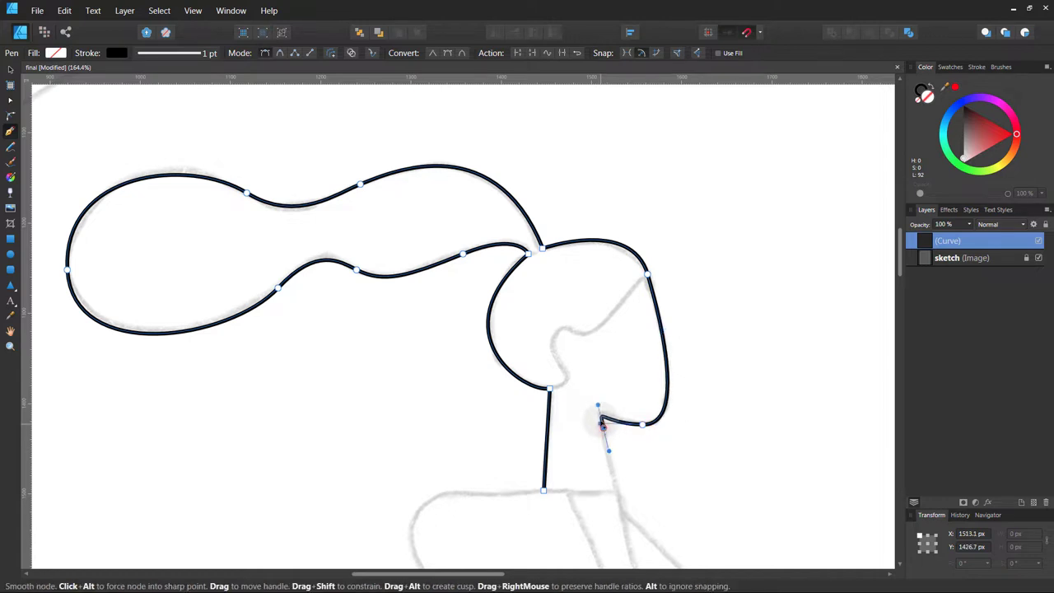
pyautogui.scroll(-1, 612, 454)
pyautogui.click(607, 449)
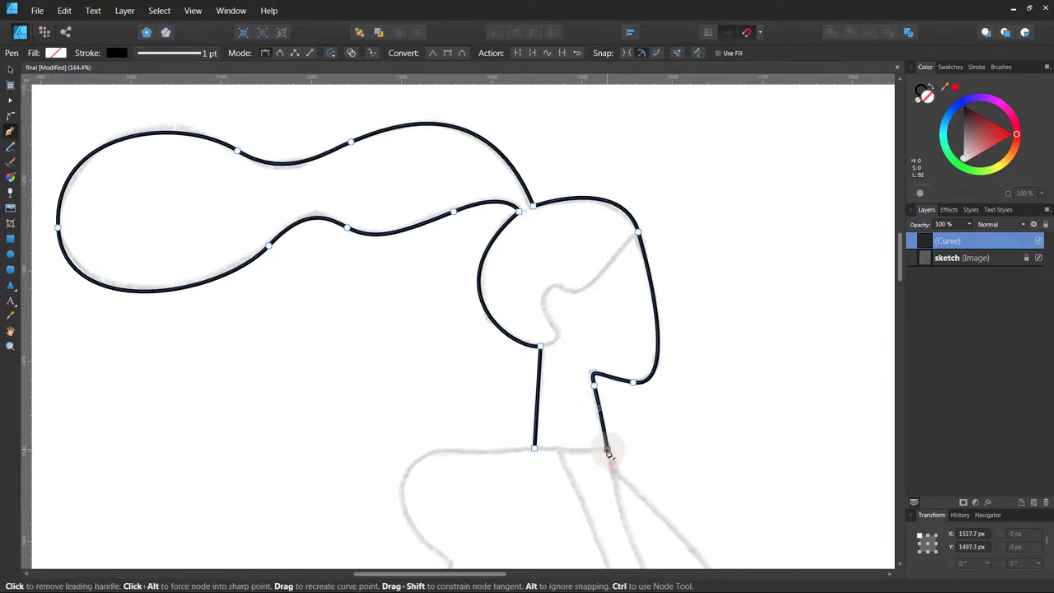
pyautogui.click(536, 447)
# Draw a wavy S-shaped hairline curve from the head's right side down to the neck
pyautogui.scroll(3, 643, 233)
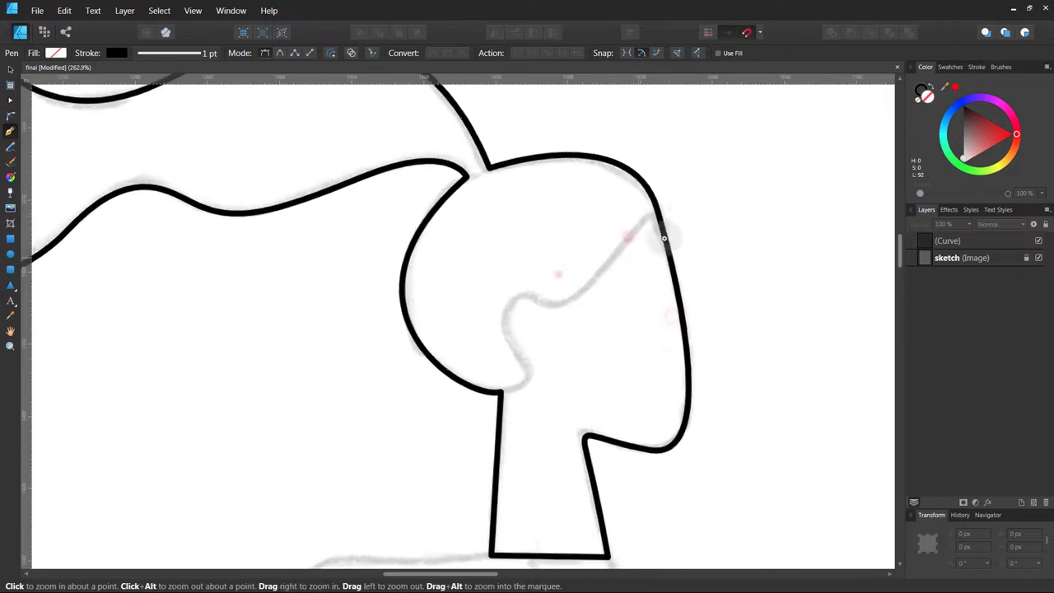
pyautogui.click(675, 211)
pyautogui.moveTo(580, 299); pyautogui.dragTo(521, 340)
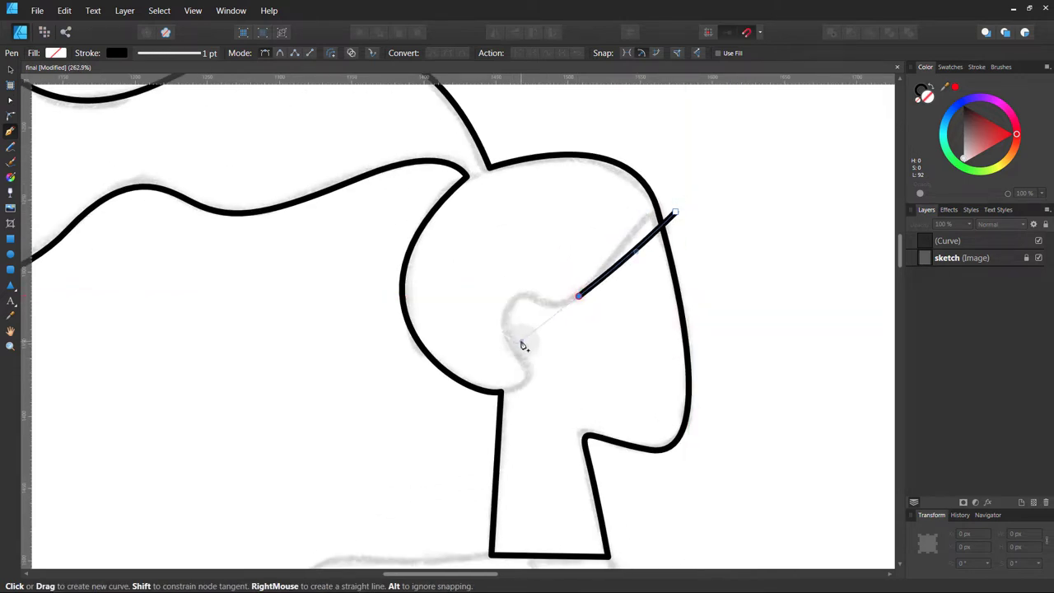
pyautogui.moveTo(636, 245); pyautogui.dragTo(626, 240)
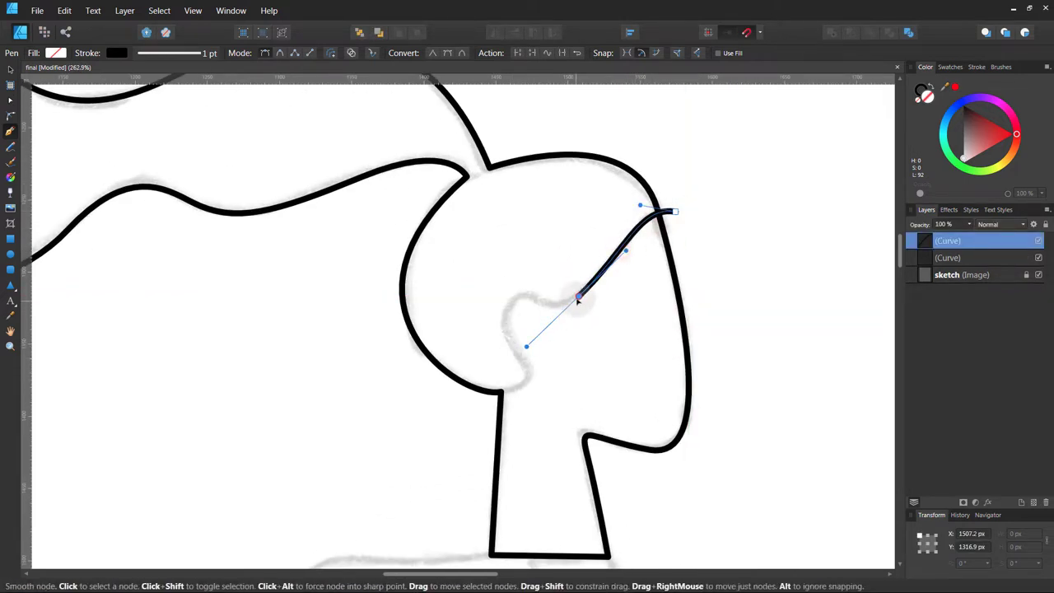
pyautogui.moveTo(493, 401); pyautogui.dragTo(516, 398)
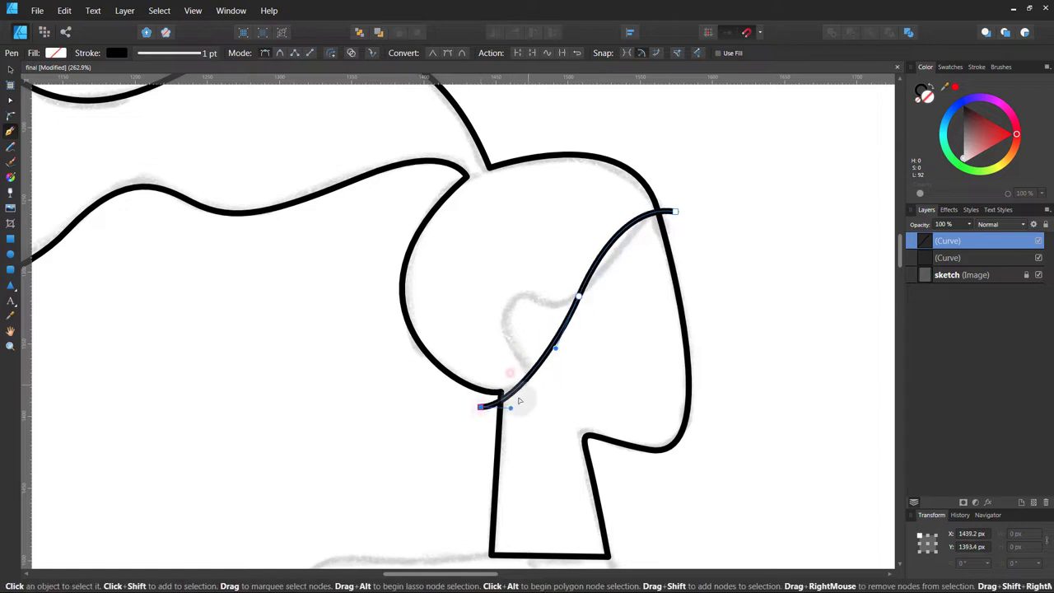
pyautogui.moveTo(555, 345); pyautogui.dragTo(508, 309)
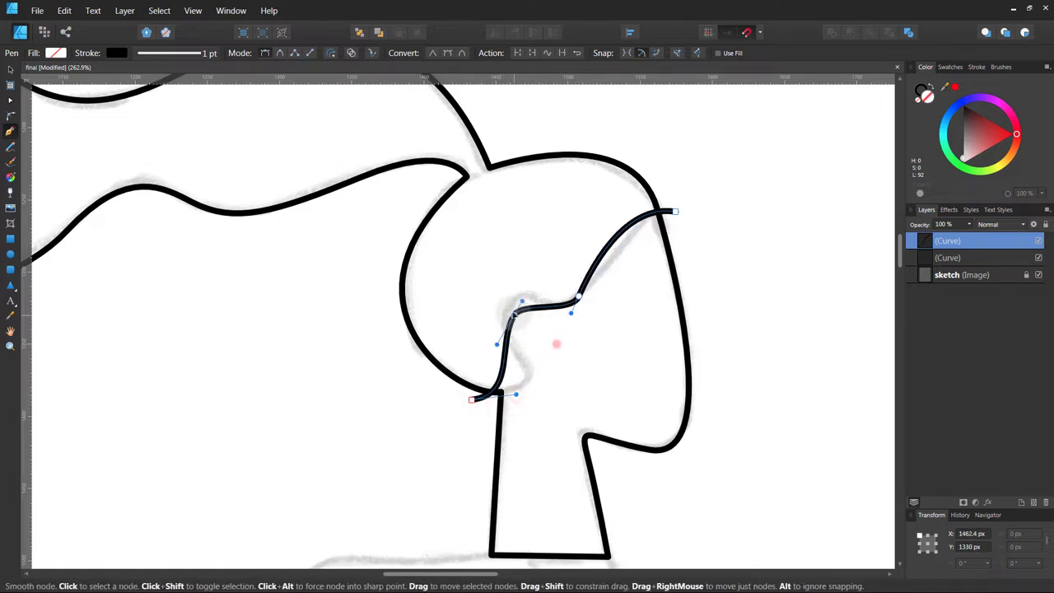
pyautogui.moveTo(471, 400); pyautogui.dragTo(468, 396)
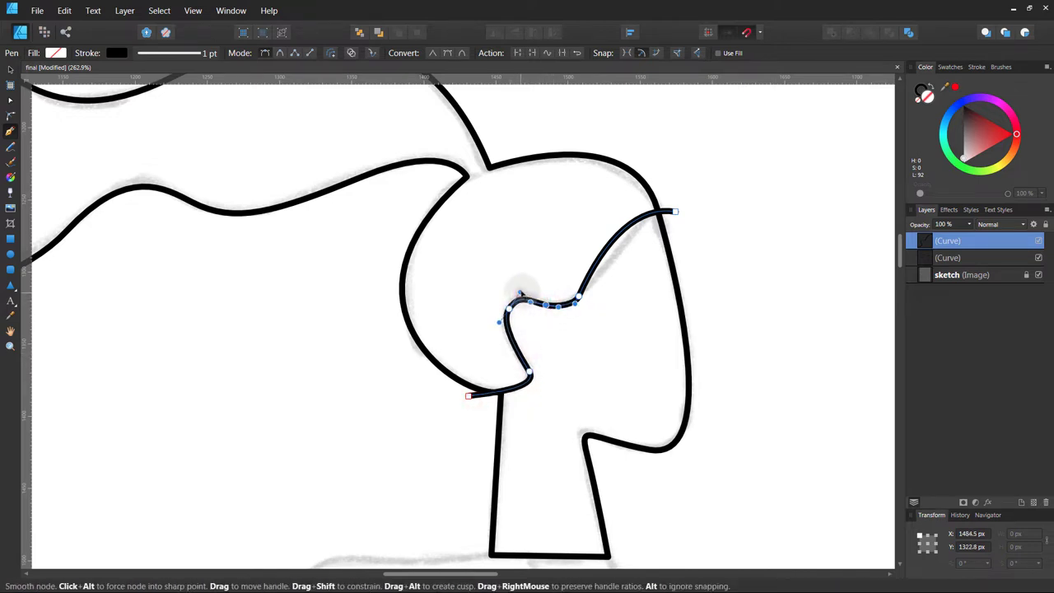
pyautogui.hotkey('ctrl', 'd')
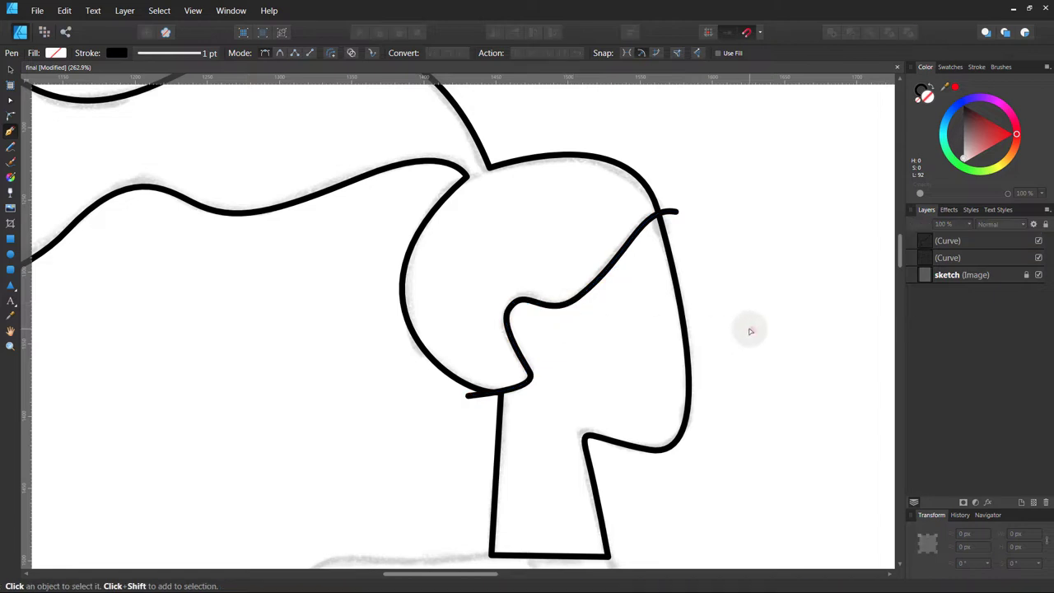
pyautogui.click(533, 377)
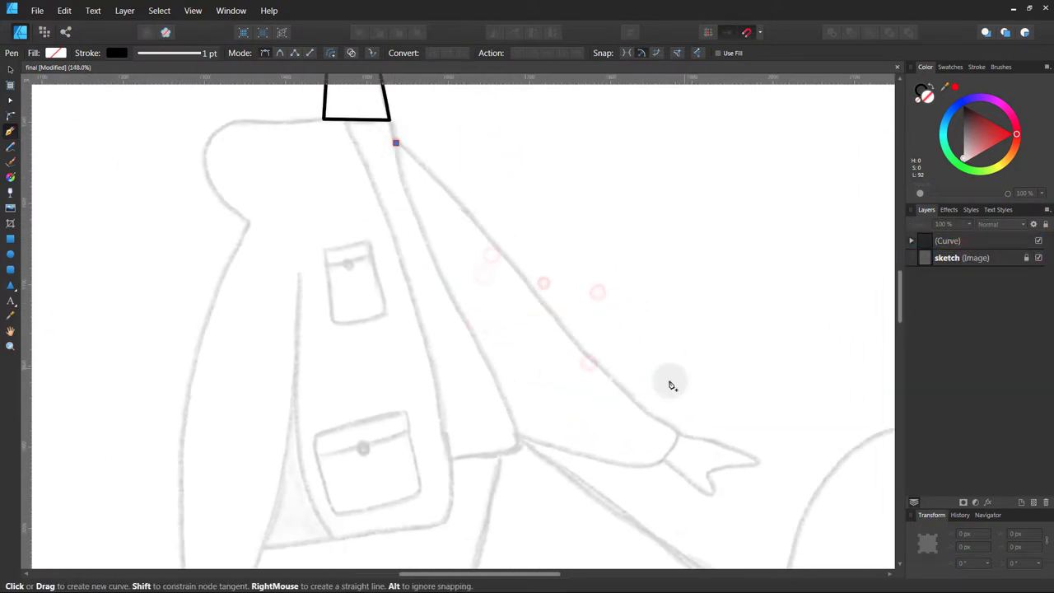
# Trace the right lapel from the collar down and close its shape
pyautogui.moveTo(635, 400); pyautogui.dragTo(726, 489)
pyautogui.moveTo(397, 144); pyautogui.dragTo(442, 161)
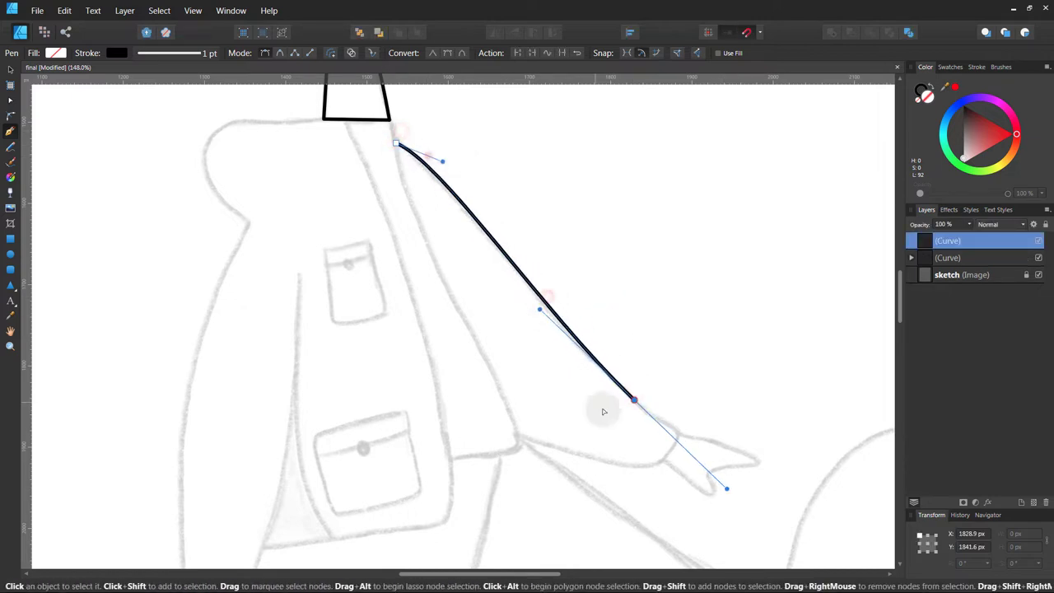
pyautogui.scroll(-3, 603, 411)
pyautogui.hscroll(3, 568, 355)
pyautogui.scroll(3, 512, 335)
pyautogui.hscroll(-3, 511, 334)
pyautogui.click(510, 413)
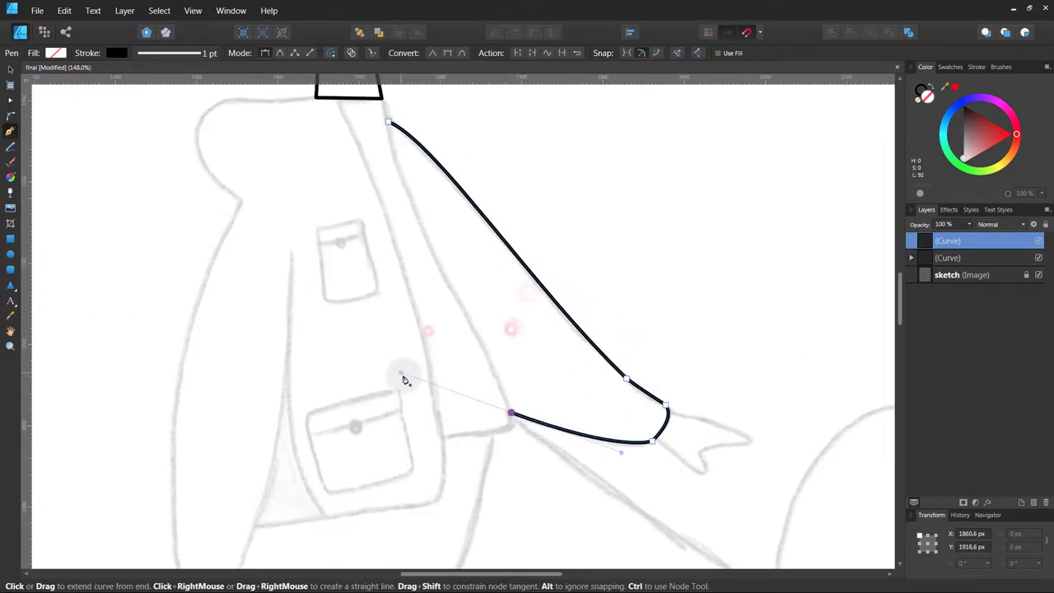
pyautogui.scroll(3, 506, 417)
pyautogui.click(503, 329)
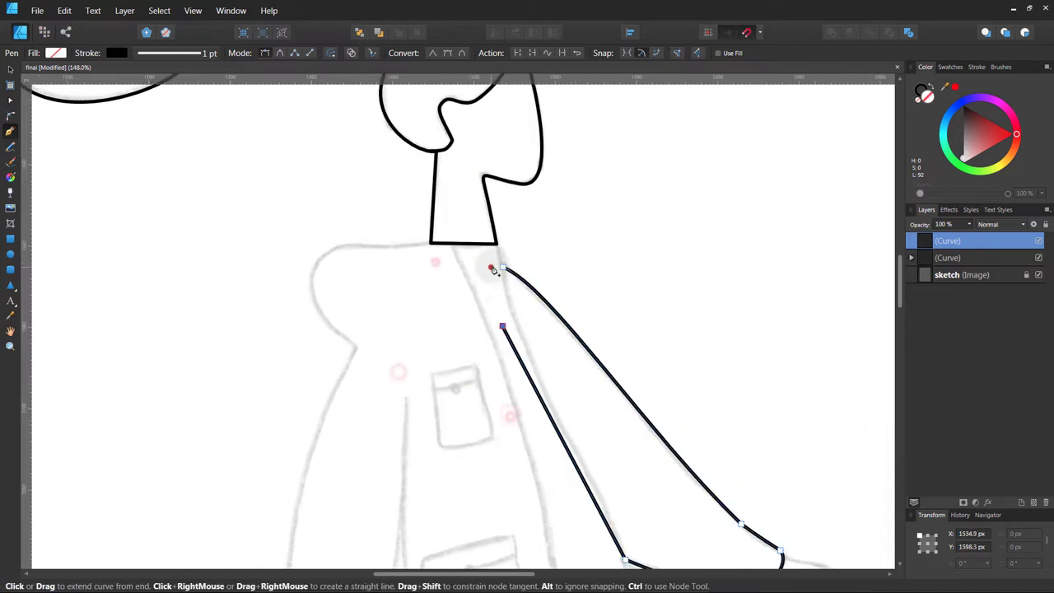
pyautogui.click(494, 257)
pyautogui.scroll(-1, 430, 164)
# Trace the inner lapel strip as a second closed outline at the collar
pyautogui.click(429, 159)
pyautogui.click(534, 416)
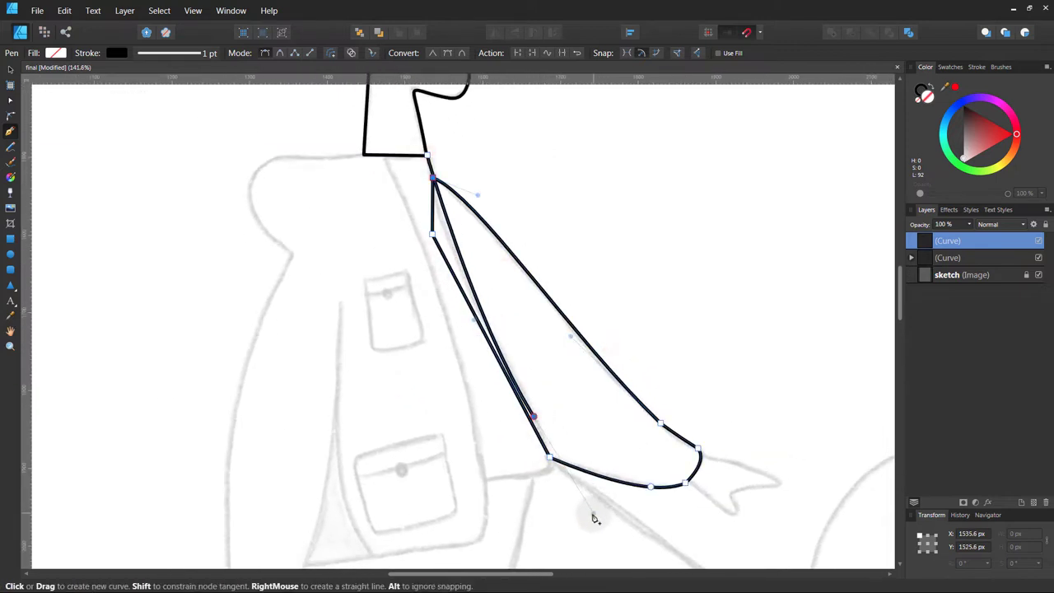
pyautogui.moveTo(529, 476)
pyautogui.mouseDown()
pyautogui.moveTo(548, 465)
pyautogui.moveTo(574, 480)
pyautogui.mouseUp()
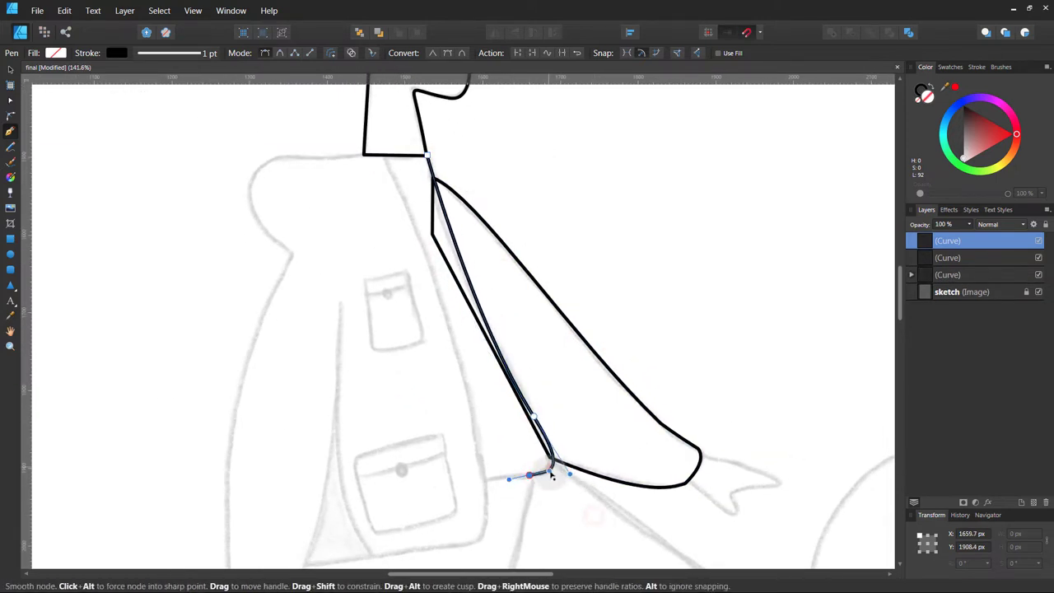
pyautogui.click(377, 155)
pyautogui.click(427, 155)
pyautogui.scroll(-1, 427, 155)
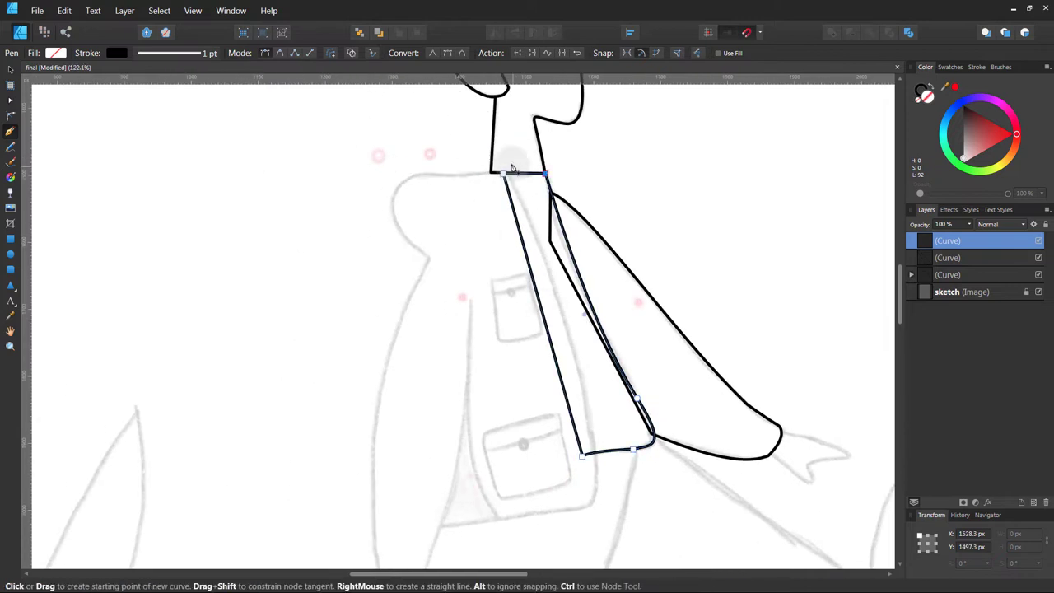
# Outline the coat's left side from collar to bottom-left corner and shoulder
pyautogui.click(428, 175)
pyautogui.click(431, 255)
pyautogui.moveTo(424, 482)
pyautogui.mouseDown()
pyautogui.moveTo(385, 416)
pyautogui.moveTo(402, 378)
pyautogui.mouseUp()
pyautogui.scroll(-2, 402, 302)
pyautogui.scroll(1, 423, 349)
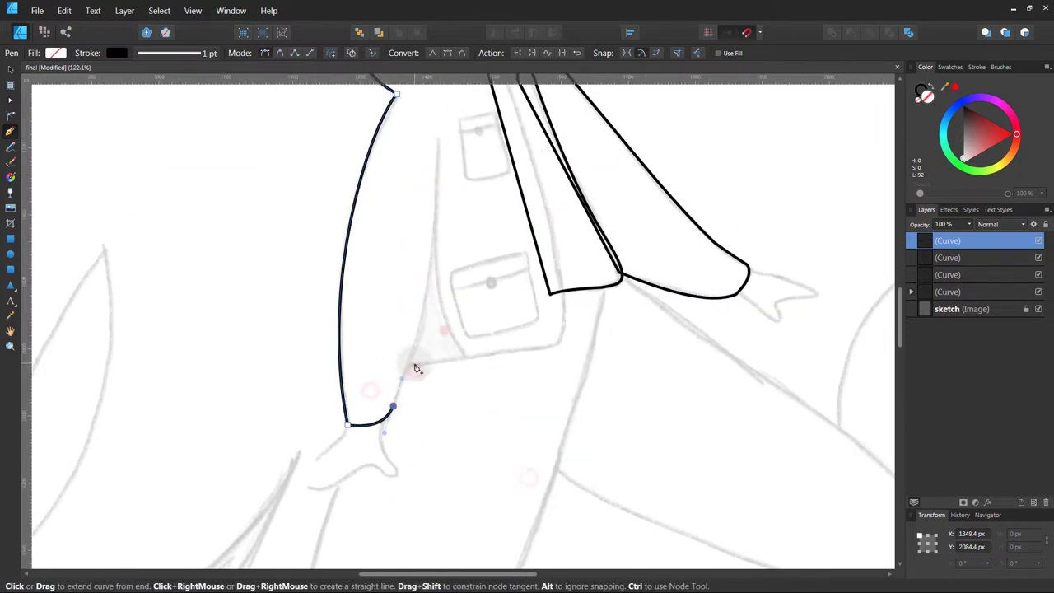
pyautogui.scroll(2, 438, 366)
pyautogui.click(551, 398)
pyautogui.scroll(3, 551, 398)
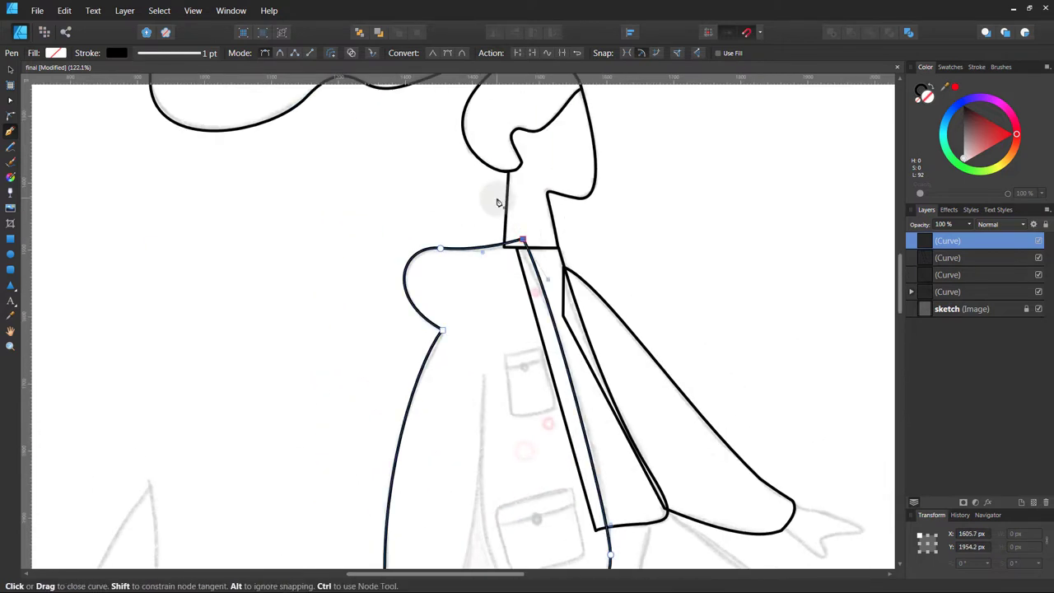
pyautogui.press('Escape')
pyautogui.scroll(-2, 748, 369)
# Draw the inner fold line down the coat front toward the pocket
pyautogui.click(332, 469)
pyautogui.moveTo(366, 232); pyautogui.dragTo(363, 180)
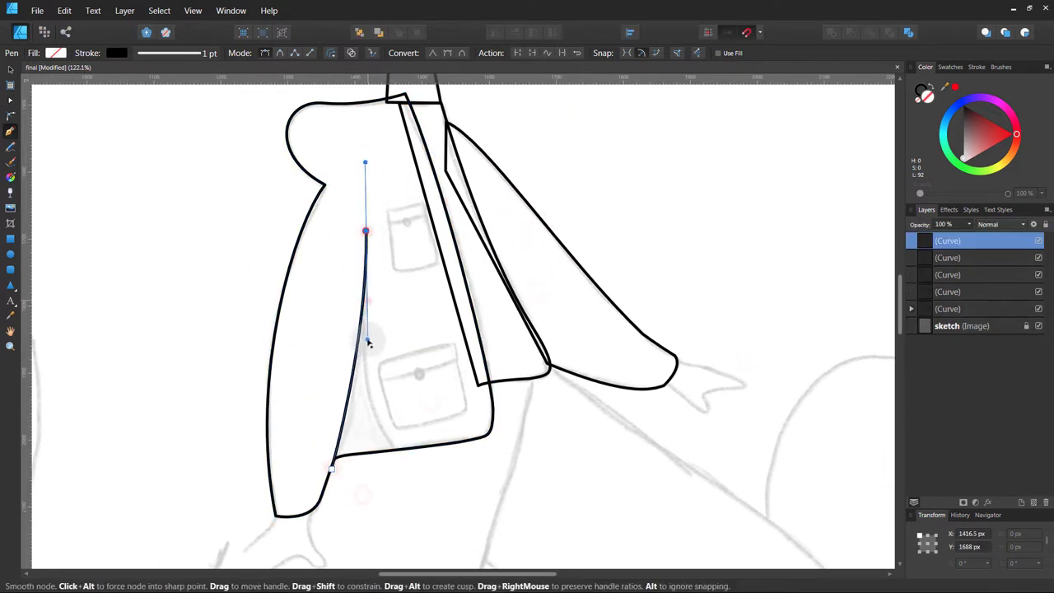
pyautogui.moveTo(398, 454); pyautogui.dragTo(452, 501)
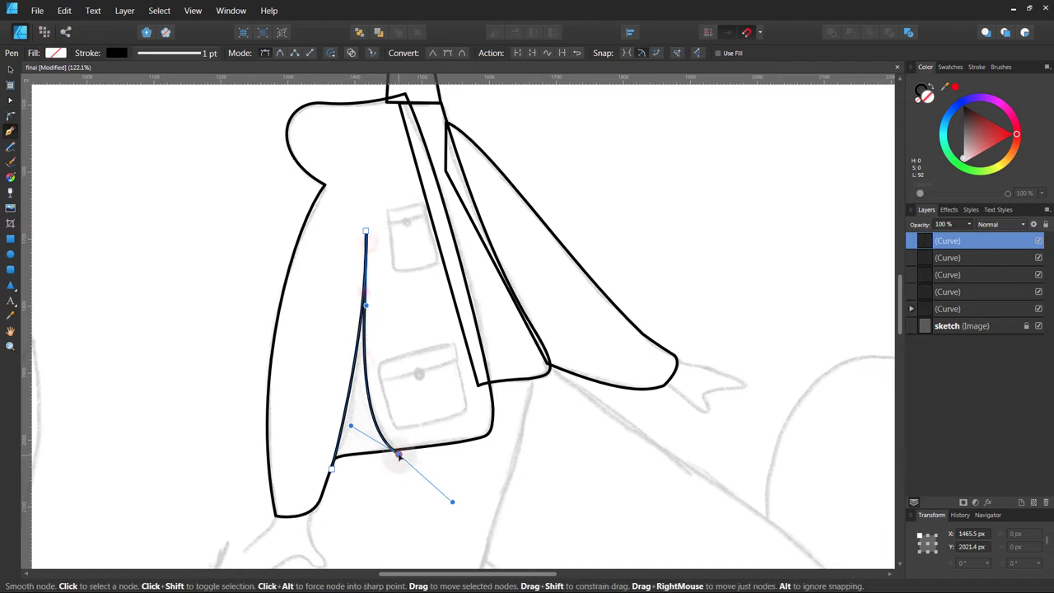
pyautogui.click(332, 469)
pyautogui.scroll(3, 628, 301)
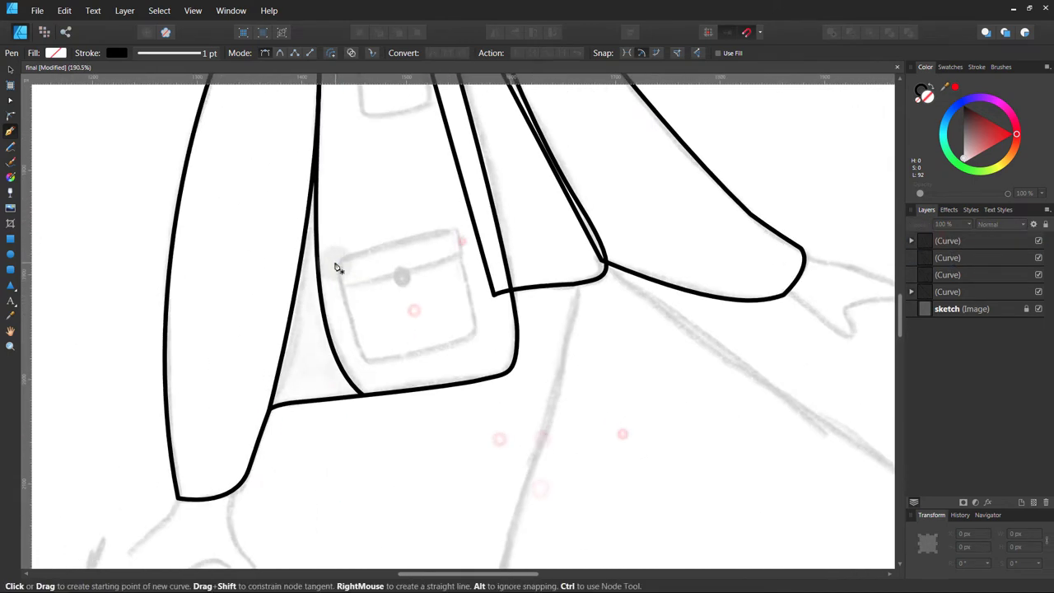
# Outline the lower pocket as a closed shape and round its corners
pyautogui.click(335, 265)
pyautogui.moveTo(373, 365); pyautogui.dragTo(376, 367)
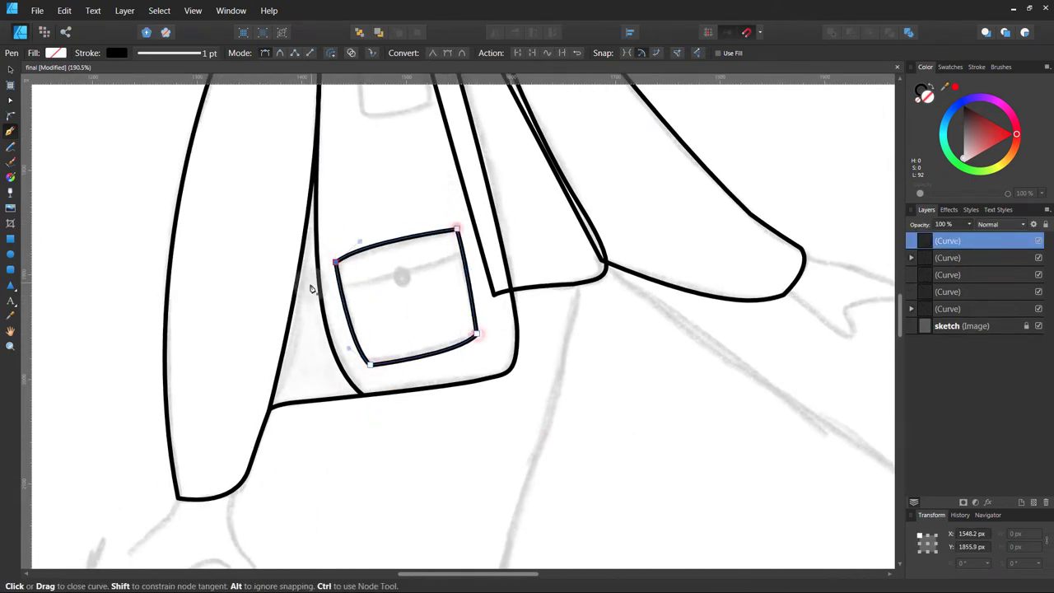
pyautogui.click(335, 263)
pyautogui.press('c')
pyautogui.moveTo(457, 231); pyautogui.dragTo(452, 241)
# Outline the smaller upper pocket and round its corners
pyautogui.press('p')
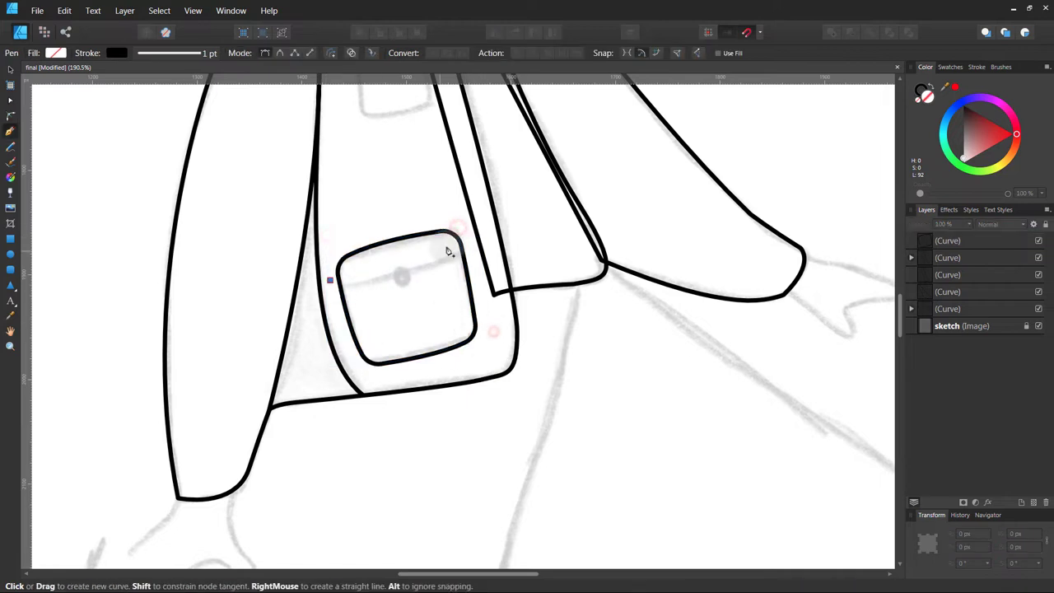
pyautogui.click(453, 239)
pyautogui.scroll(2, 412, 350)
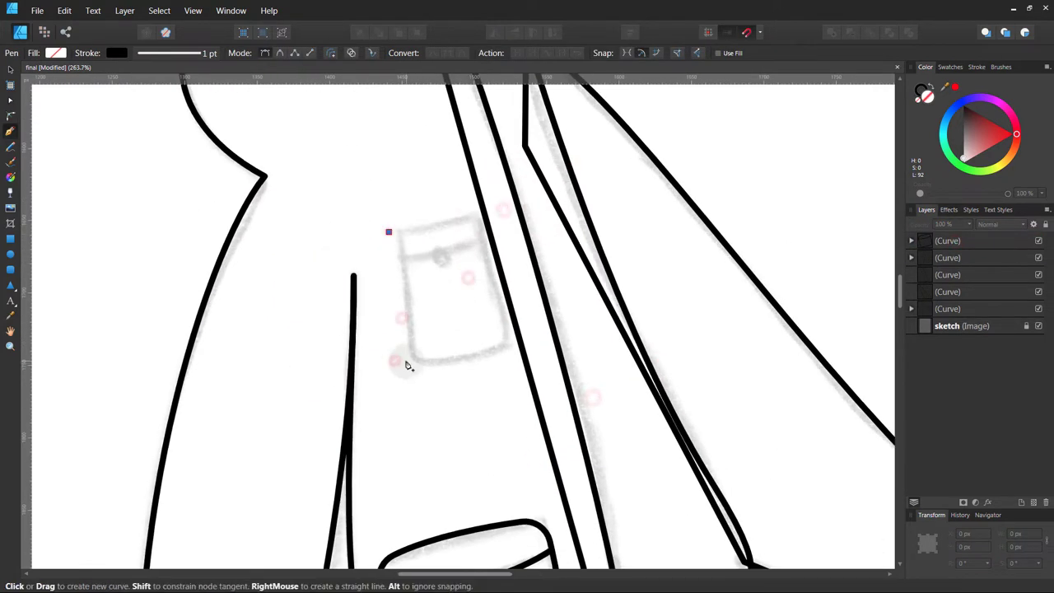
pyautogui.click(406, 363)
pyautogui.click(502, 340)
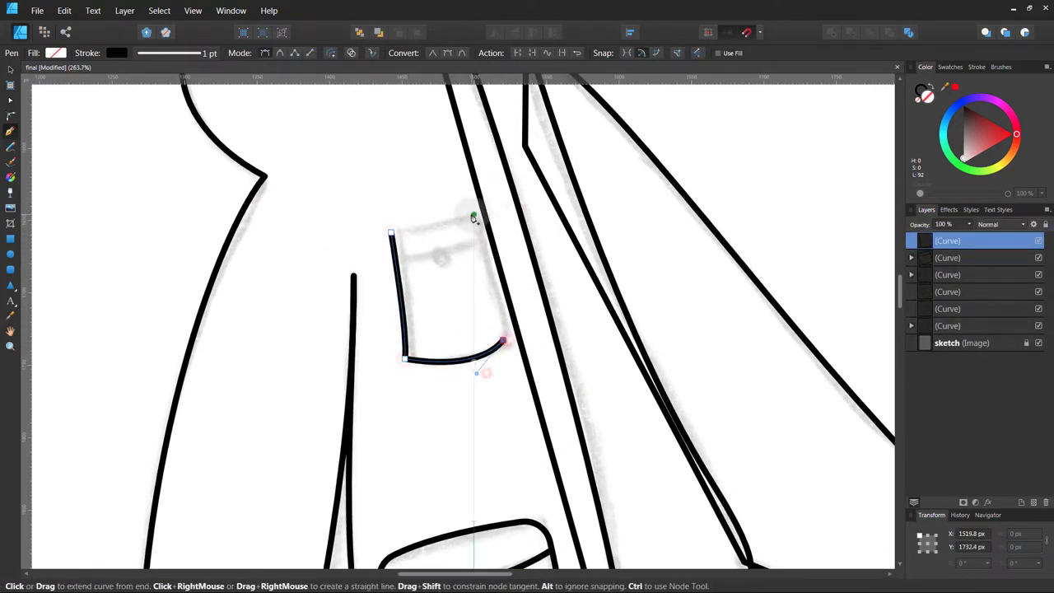
pyautogui.moveTo(471, 216); pyautogui.dragTo(457, 175)
pyautogui.click(392, 233)
pyautogui.press('c')
pyautogui.moveTo(470, 305); pyautogui.dragTo(483, 318)
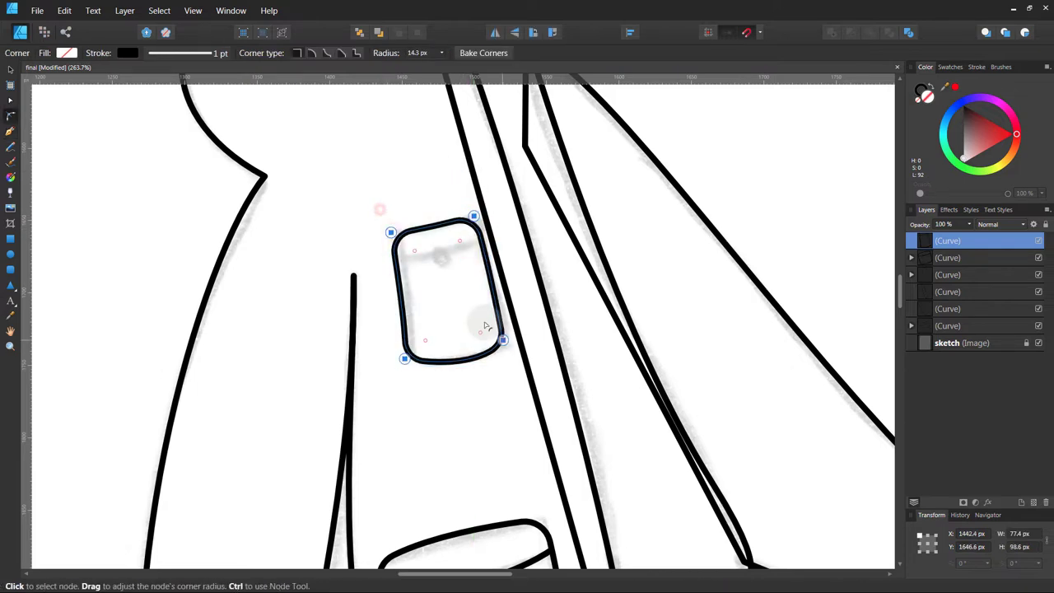
pyautogui.press('p')
# Draw a flap line across the upper pocket, then start the back leg at the jacket
pyautogui.click(383, 259)
pyautogui.moveTo(494, 234); pyautogui.dragTo(493, 230)
pyautogui.press('Escape')
pyautogui.scroll(-5, 635, 318)
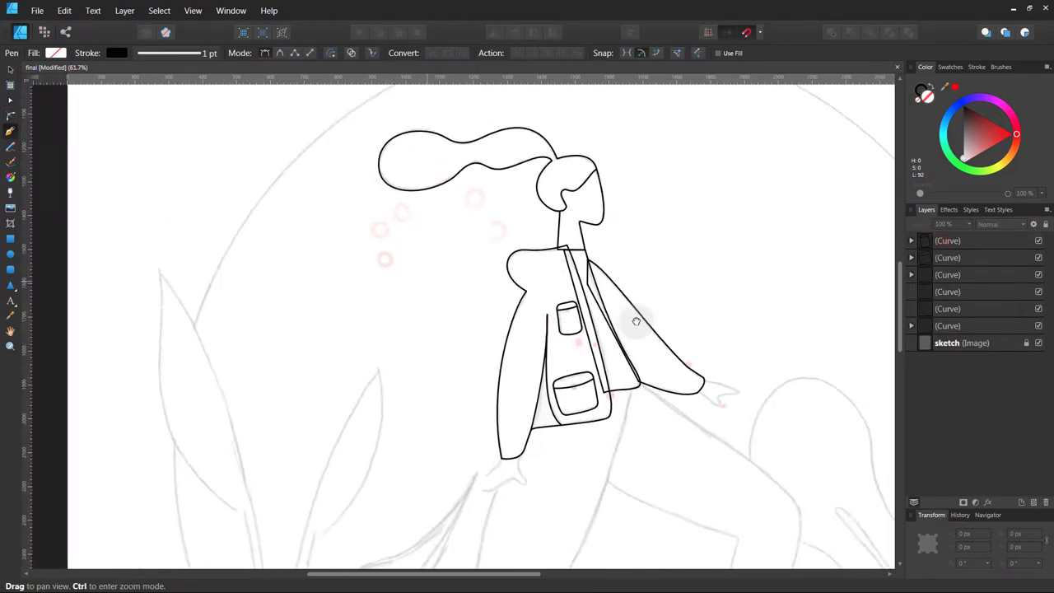
pyautogui.scroll(2, 433, 294)
pyautogui.moveTo(433, 294); pyautogui.dragTo(395, 144)
pyautogui.click(393, 124)
# Trace the back trouser leg from knee to ankle and close it at the hip
pyautogui.scroll(1, 394, 123)
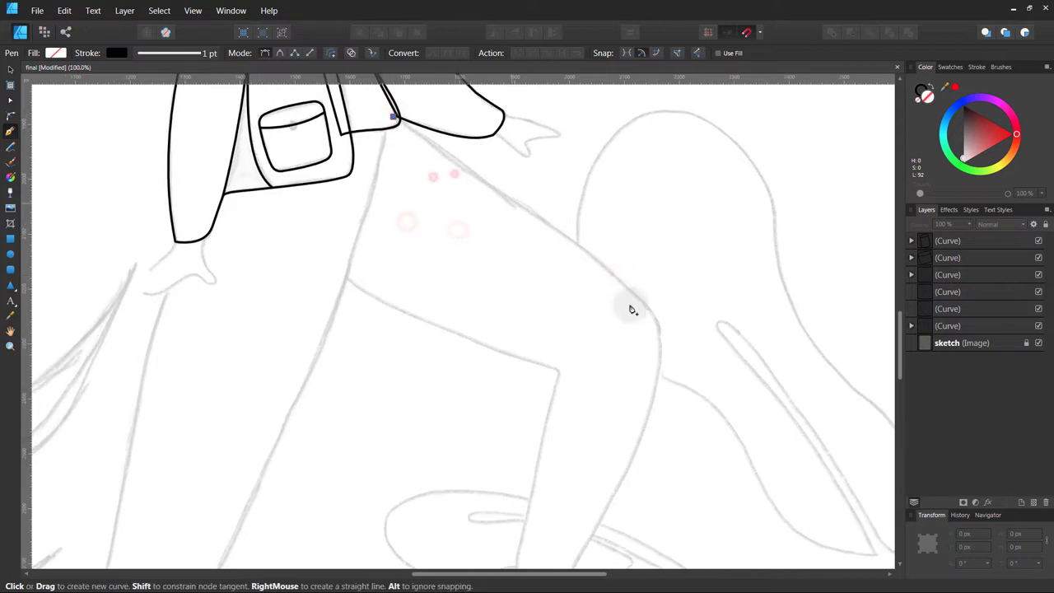
pyautogui.moveTo(634, 293)
pyautogui.mouseDown()
pyautogui.moveTo(695, 358)
pyautogui.moveTo(661, 250)
pyautogui.mouseUp()
pyautogui.click(630, 301)
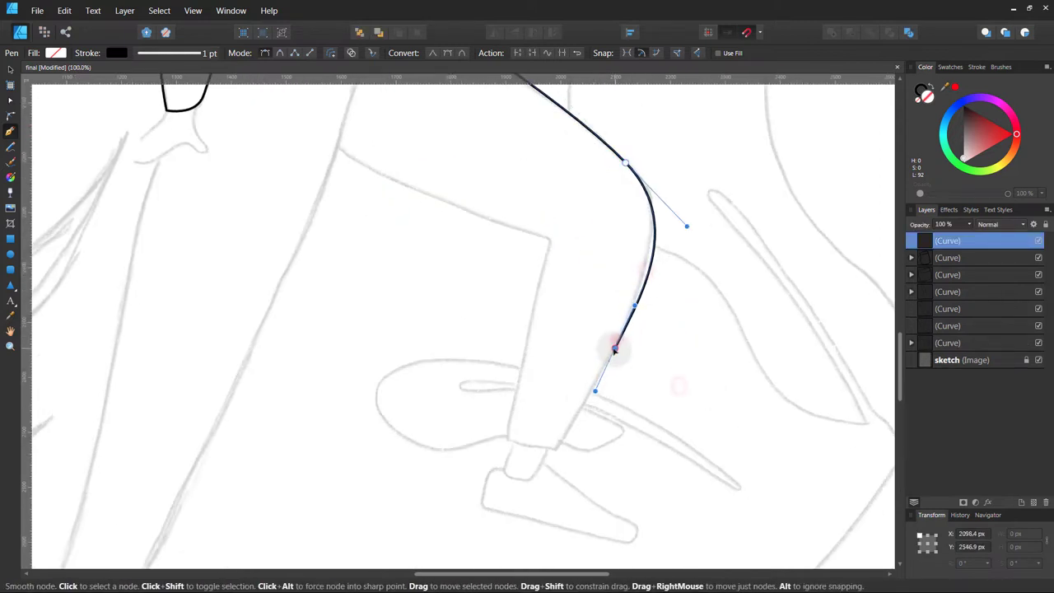
pyautogui.moveTo(608, 358); pyautogui.dragTo(591, 402)
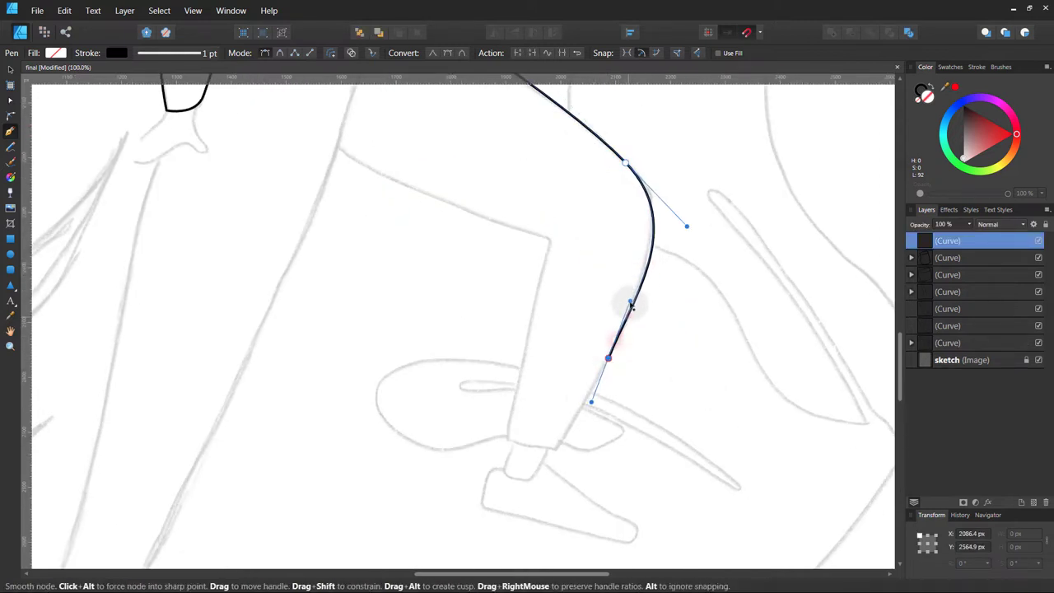
pyautogui.click(556, 451)
pyautogui.scroll(2, 509, 439)
pyautogui.hscroll(-2, 509, 439)
pyautogui.click(650, 315)
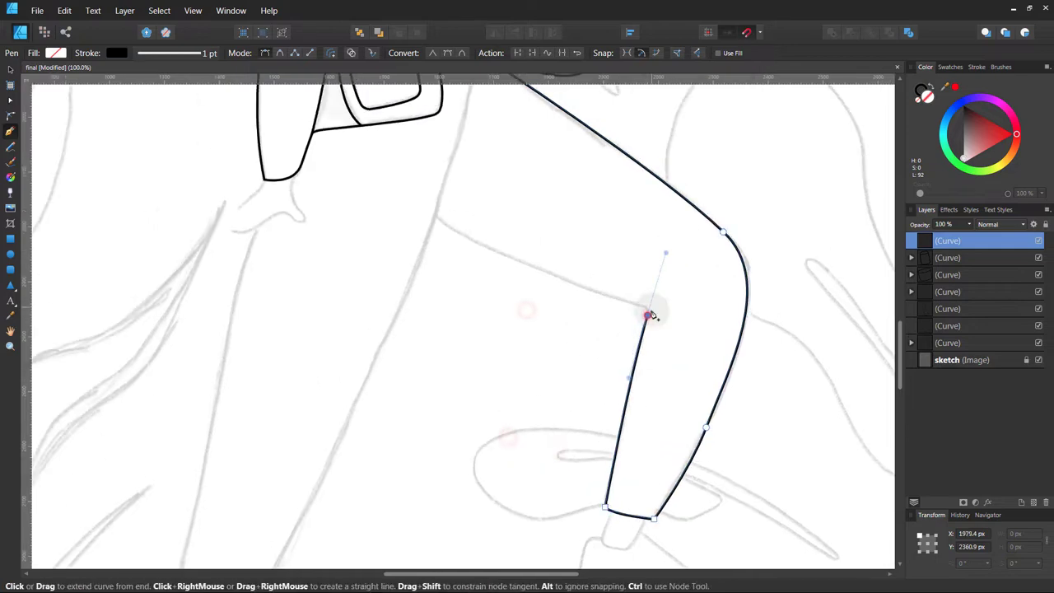
pyautogui.scroll(6, 396, 181)
pyautogui.hscroll(-3, 396, 181)
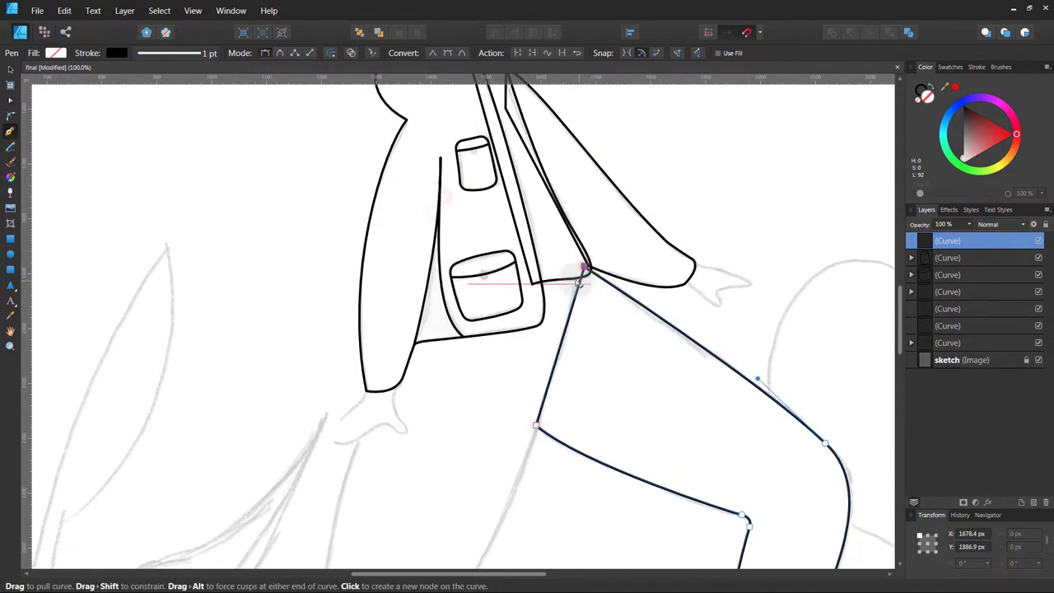
pyautogui.scroll(-2, 697, 313)
pyautogui.click(572, 162)
# Outline the front trouser leg as a closed shape, then begin the back hand
pyautogui.keyDown('ctrl'); pyautogui.scroll(-3, 555, 308); pyautogui.keyUp('ctrl')
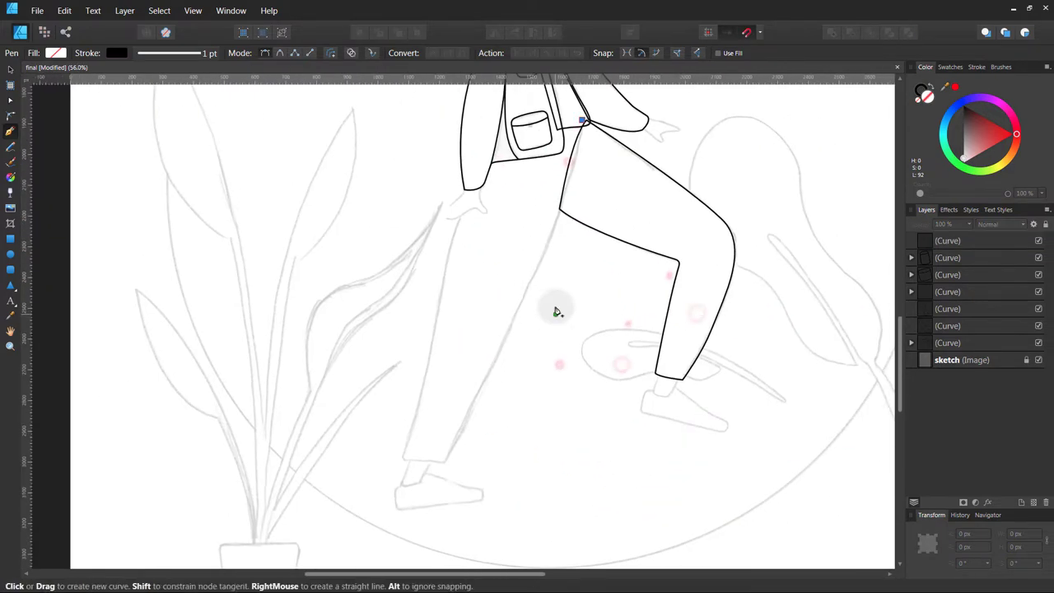
pyautogui.moveTo(444, 462)
pyautogui.mouseDown()
pyautogui.moveTo(489, 411)
pyautogui.moveTo(498, 371)
pyautogui.mouseUp()
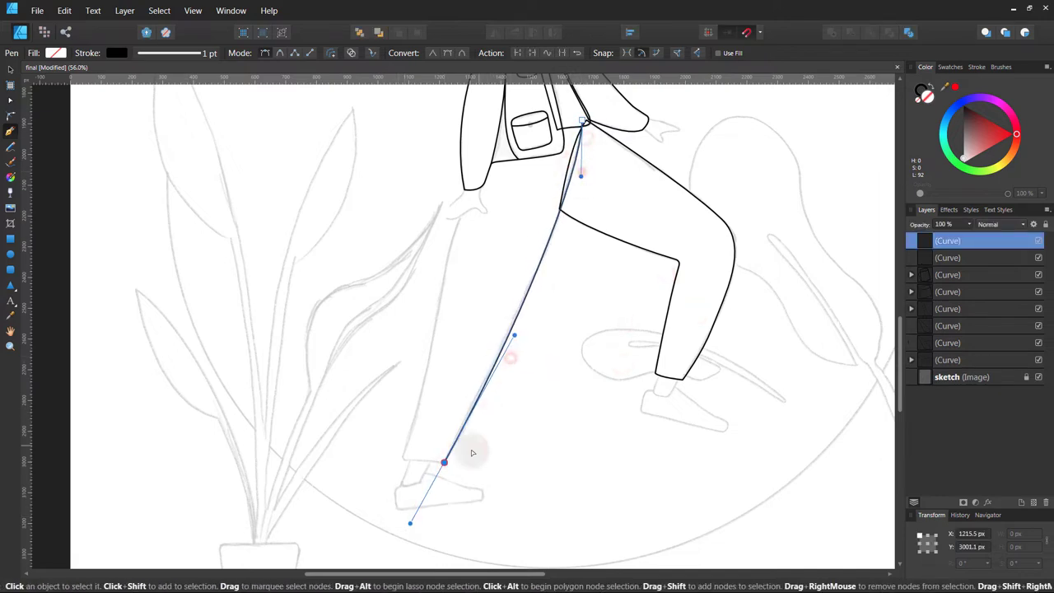
pyautogui.click(401, 458)
pyautogui.scroll(1, 445, 329)
pyautogui.click(471, 266)
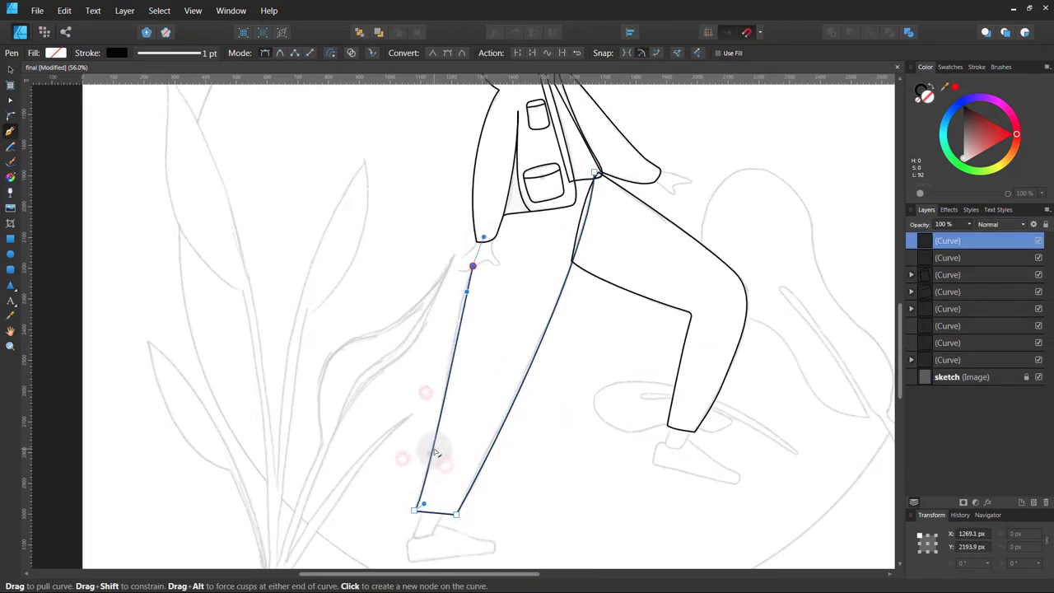
pyautogui.scroll(2, 471, 330)
pyautogui.click(477, 308)
pyautogui.click(581, 275)
pyautogui.keyDown('ctrl'); pyautogui.scroll(4, 585, 248); pyautogui.keyUp('ctrl')
pyautogui.keyDown('ctrl'); pyautogui.scroll(2, 535, 235); pyautogui.keyUp('ctrl')
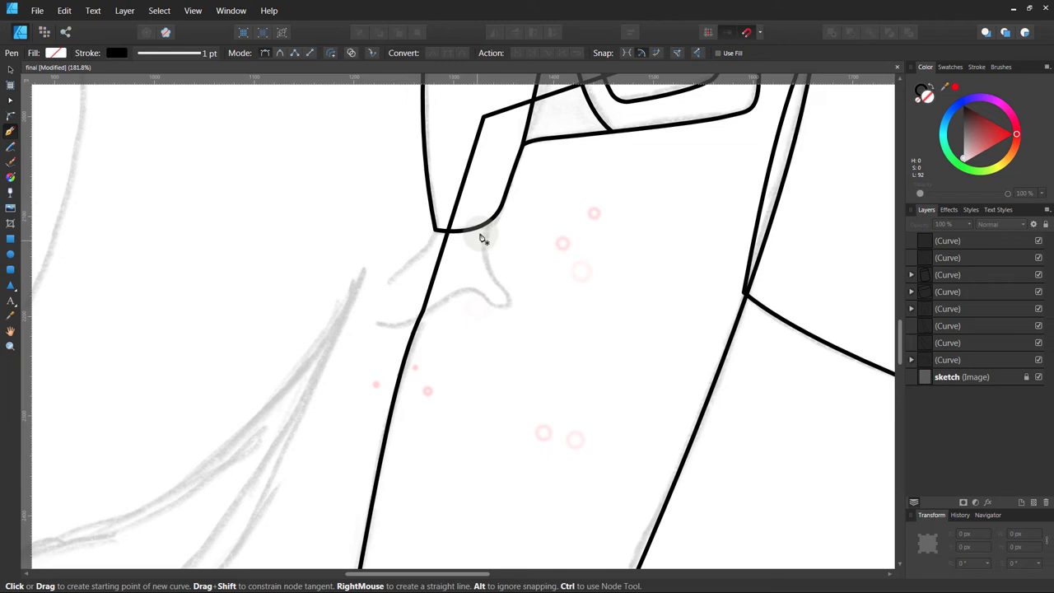
pyautogui.click(499, 285)
pyautogui.moveTo(504, 307)
pyautogui.mouseDown()
pyautogui.moveTo(490, 319)
pyautogui.moveTo(478, 295)
pyautogui.mouseUp()
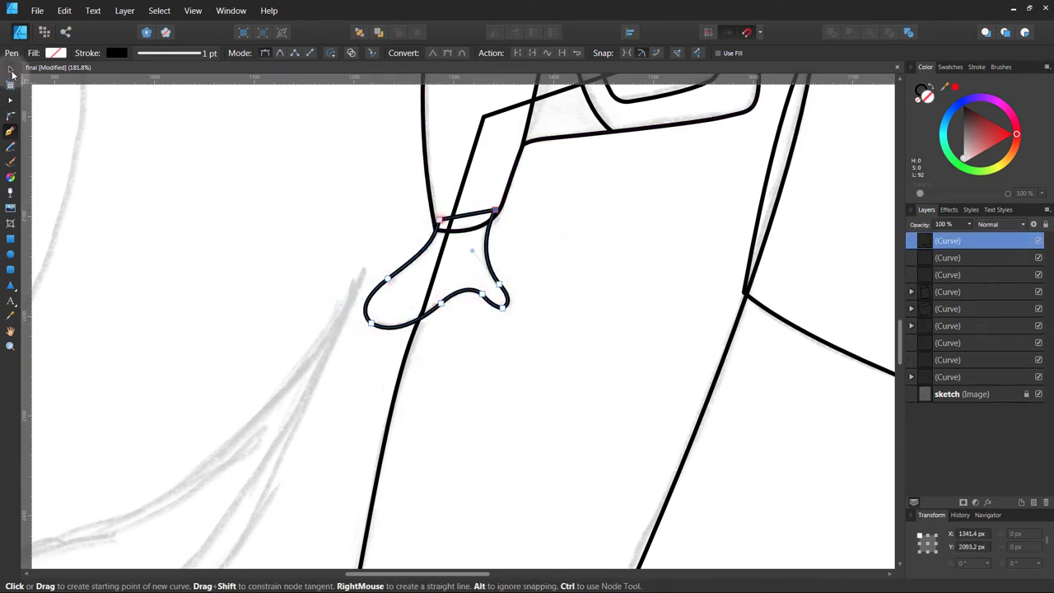
# Trace the second hand with its thumb curve at the right sleeve's end
pyautogui.keyDown('ctrl'); pyautogui.scroll(2, 419, 235); pyautogui.keyUp('ctrl')
pyautogui.click(409, 222)
pyautogui.moveTo(557, 273); pyautogui.dragTo(593, 305)
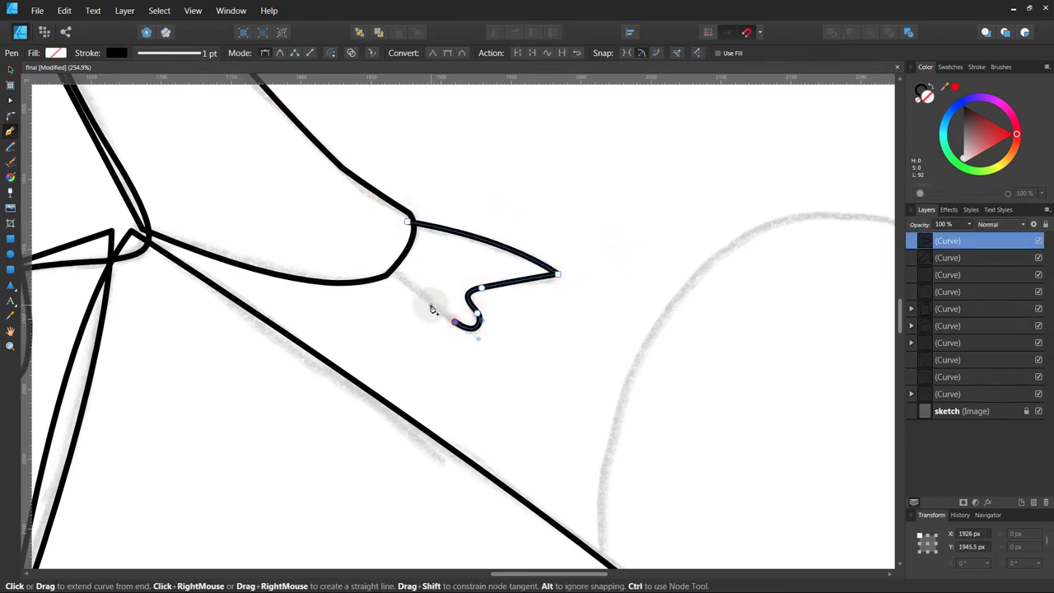
pyautogui.click(409, 223)
pyautogui.press('Escape')
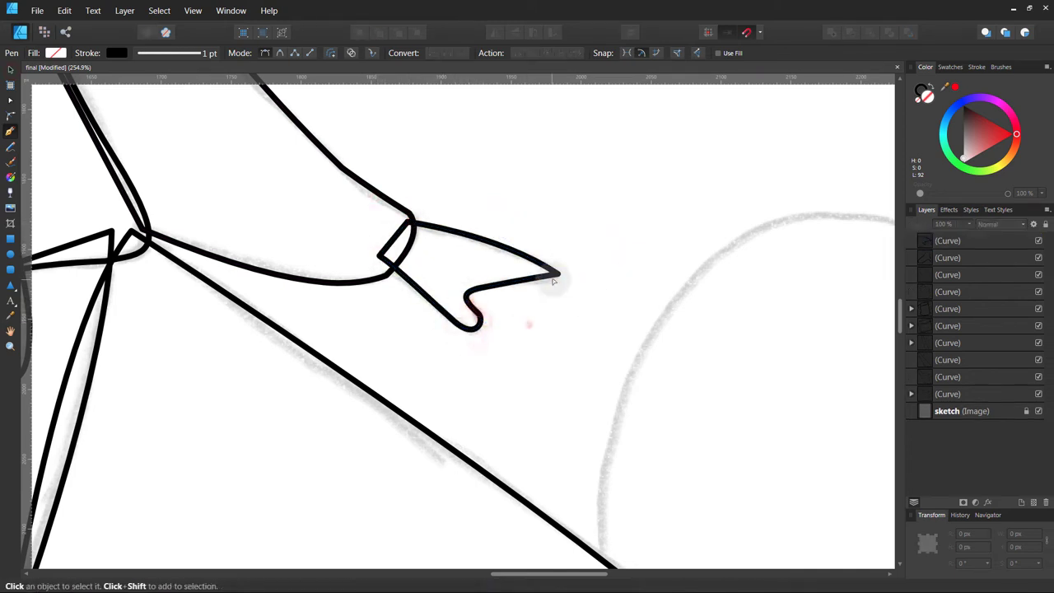
pyautogui.press('c')
pyautogui.keyDown('ctrl'); pyautogui.scroll(-5, 558, 275); pyautogui.keyUp('ctrl')
# Draw the front foot's ankle shape and shoe outline as closed paths
pyautogui.keyDown('ctrl'); pyautogui.scroll(6, 519, 436); pyautogui.keyUp('ctrl')
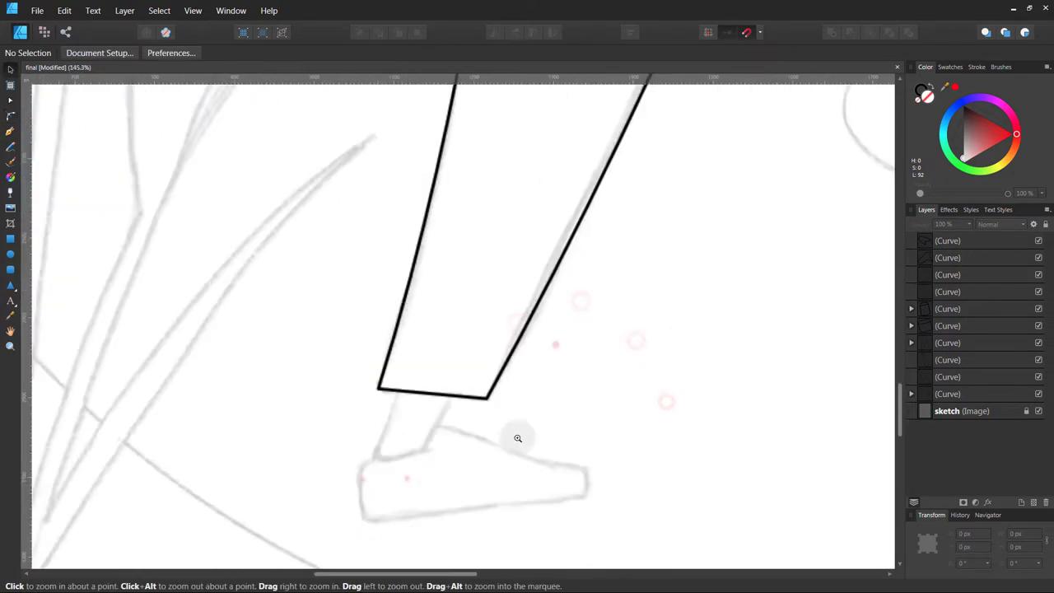
pyautogui.press('p')
pyautogui.click(353, 233)
pyautogui.moveTo(333, 340); pyautogui.dragTo(362, 337)
pyautogui.click(398, 306)
pyautogui.click(439, 233)
pyautogui.click(353, 233)
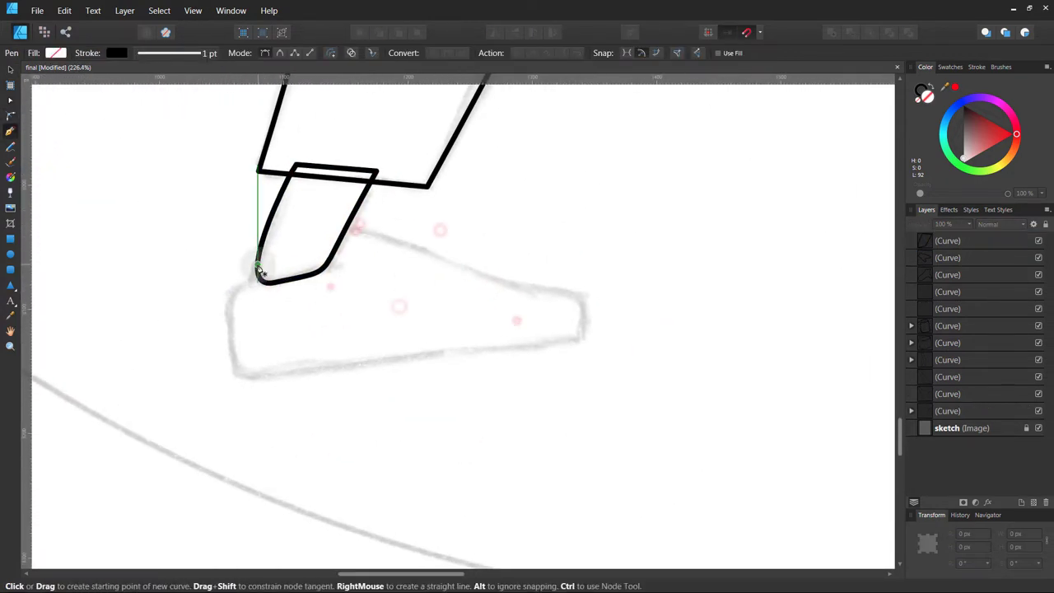
pyautogui.click(264, 275)
pyautogui.moveTo(258, 376); pyautogui.dragTo(294, 370)
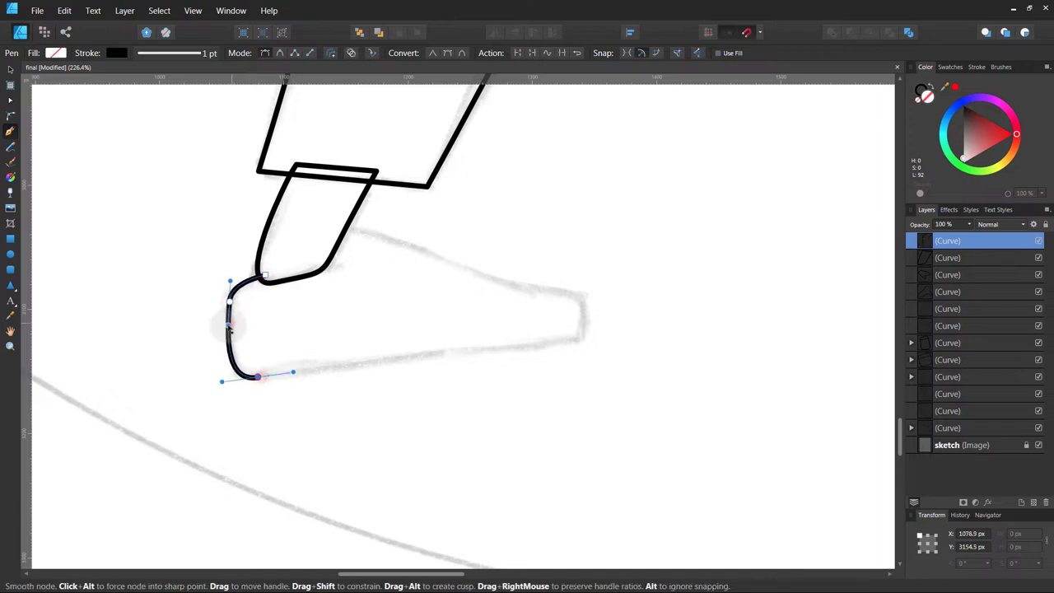
pyautogui.click(584, 338)
pyautogui.click(332, 223)
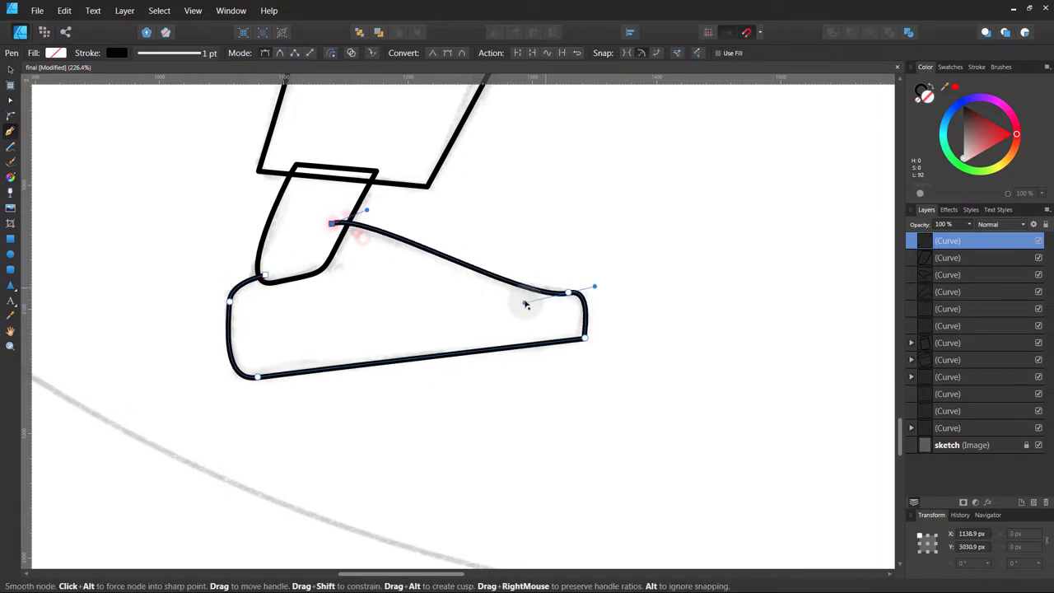
pyautogui.click(264, 275)
# Draw the back foot's ankle shape and curved shoe outline, then view the whole artwork
pyautogui.click(457, 181)
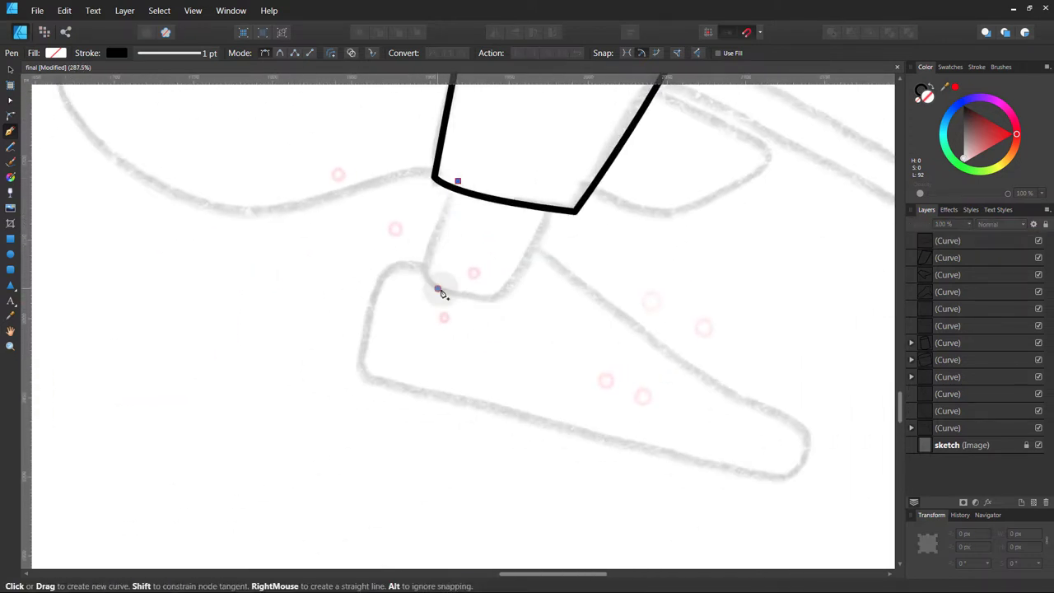
pyautogui.moveTo(436, 288); pyautogui.dragTo(476, 299)
pyautogui.click(458, 182)
pyautogui.click(424, 268)
pyautogui.click(360, 361)
pyautogui.click(398, 385)
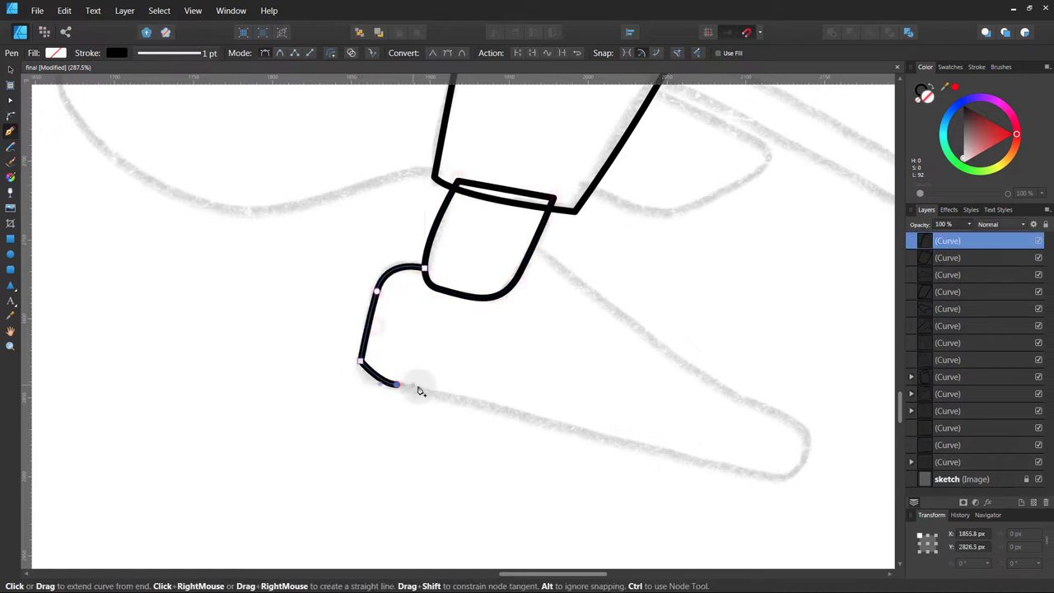
pyautogui.click(770, 476)
pyautogui.moveTo(790, 416); pyautogui.dragTo(846, 453)
pyautogui.moveTo(736, 381); pyautogui.dragTo(737, 376)
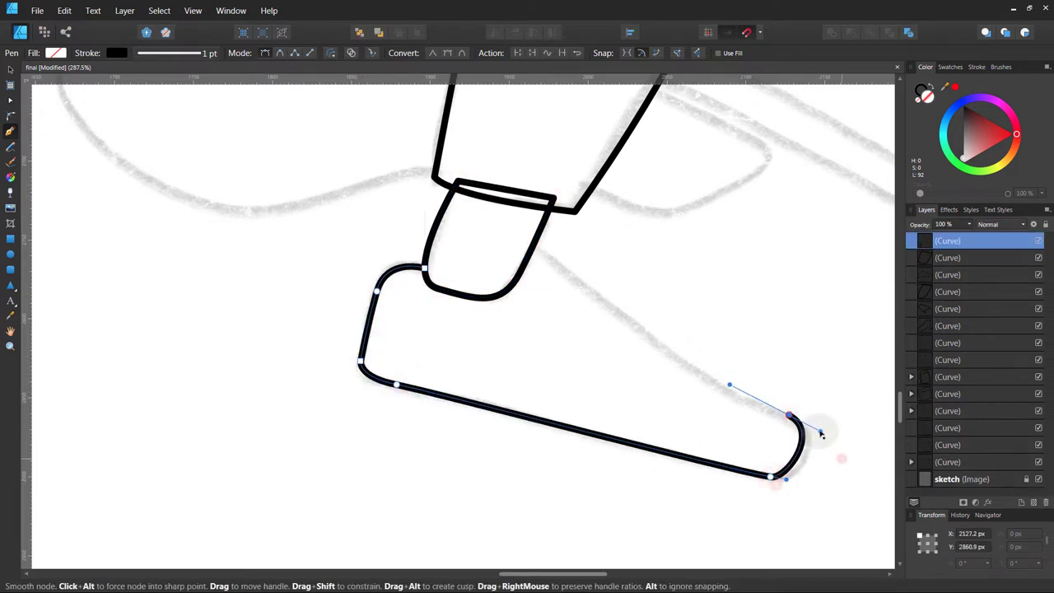
pyautogui.moveTo(519, 240); pyautogui.dragTo(591, 246)
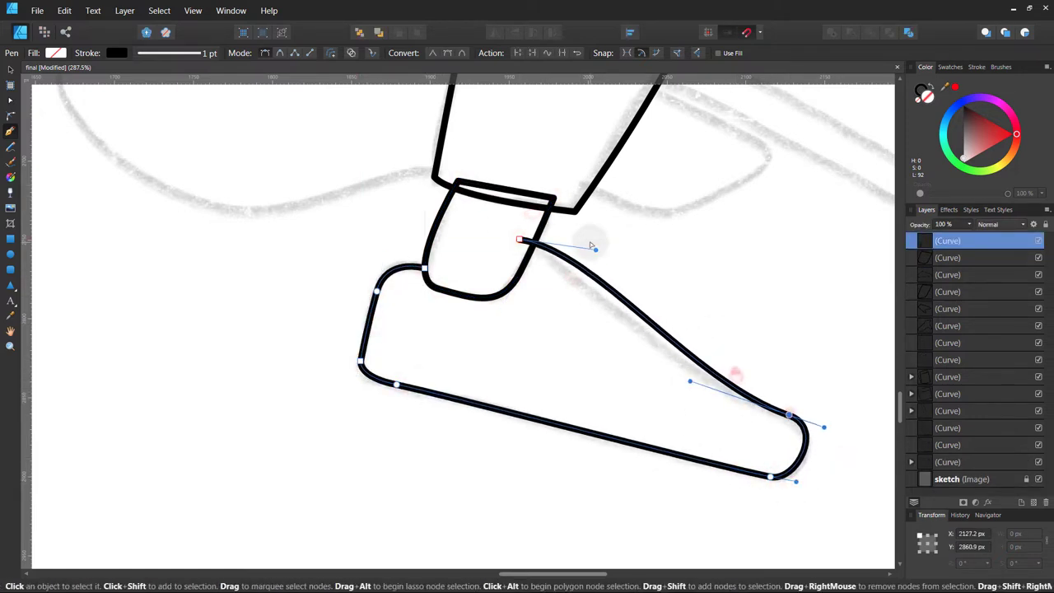
pyautogui.press('Escape')
pyautogui.hotkey('ctrl', '0')
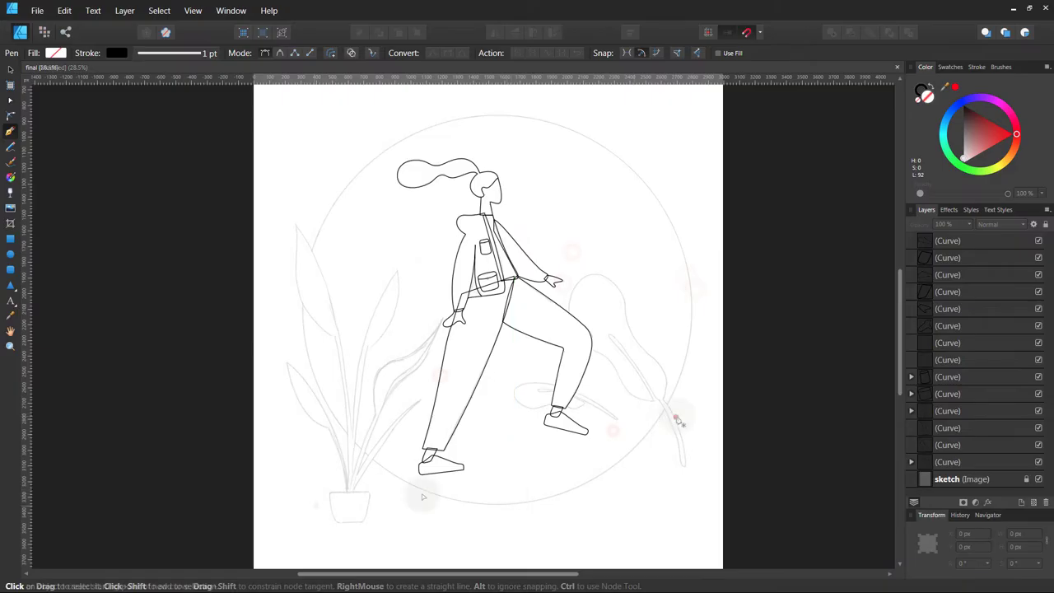
# Pen-trace the pot's sides and bottom and close it with a curved top
pyautogui.scroll(5, 422, 496)
pyautogui.scroll(1, 382, 506)
pyautogui.moveTo(262, 414); pyautogui.dragTo(297, 464)
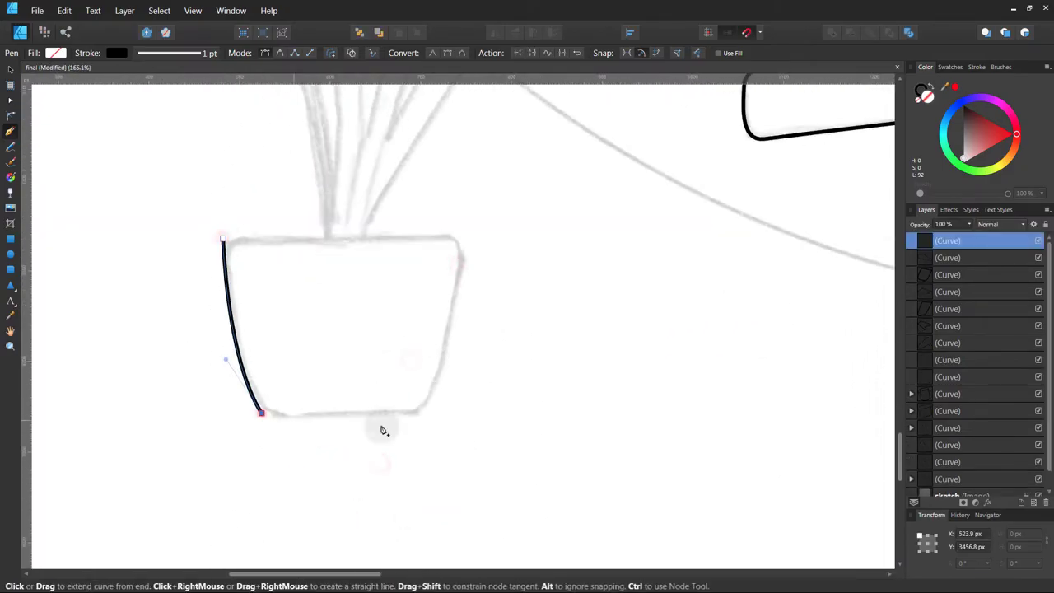
pyautogui.moveTo(459, 237); pyautogui.dragTo(463, 189)
pyautogui.moveTo(222, 239); pyautogui.dragTo(147, 247)
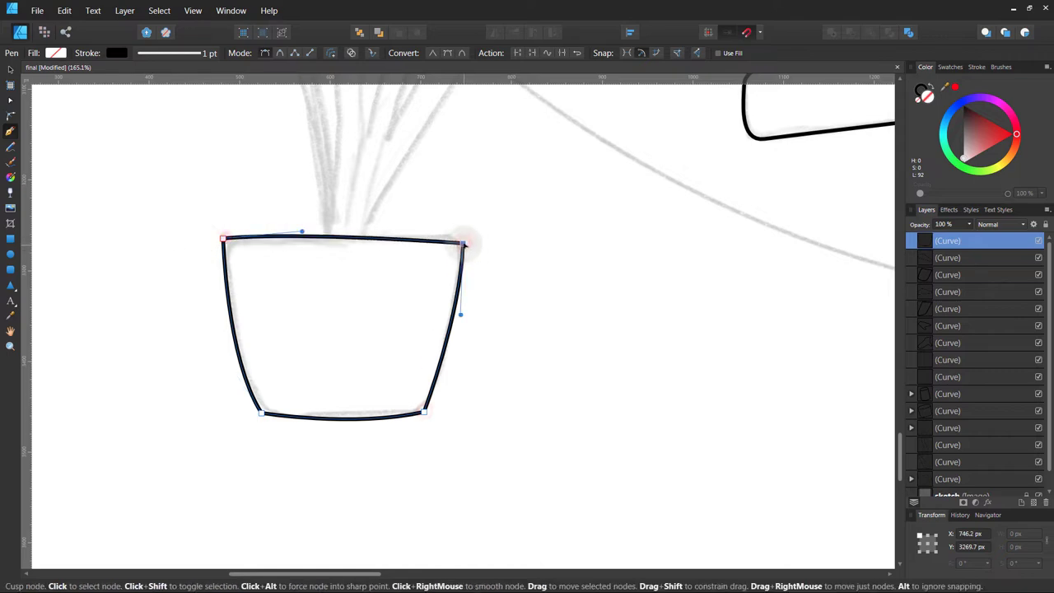
# Round all of the pot's corner nodes with the Corner tool
pyautogui.press('c')
pyautogui.moveTo(425, 412); pyautogui.dragTo(407, 384)
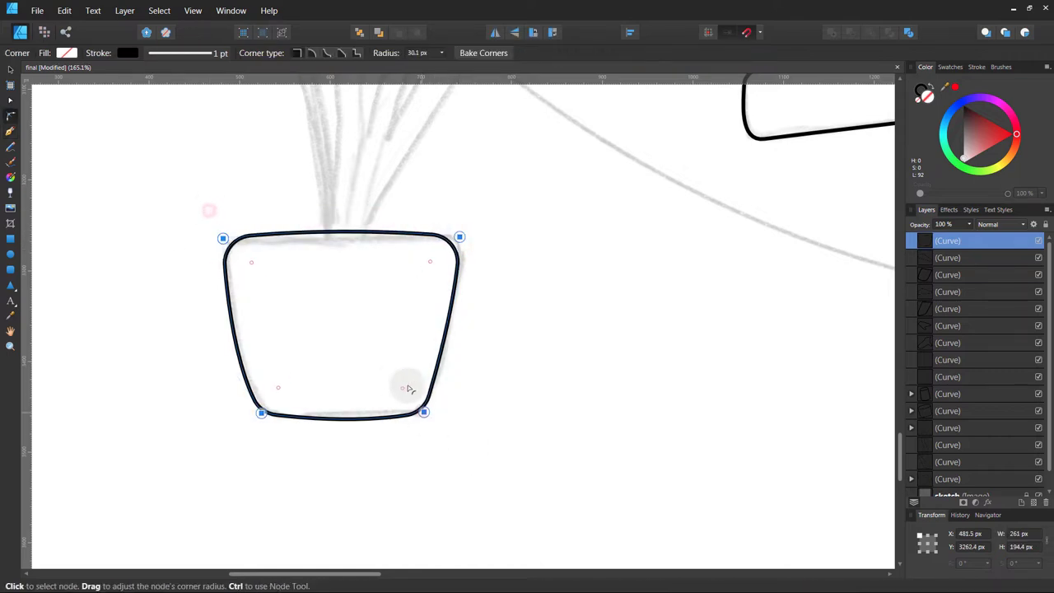
pyautogui.moveTo(459, 454)
pyautogui.mouseDown()
pyautogui.moveTo(273, 392)
pyautogui.moveTo(288, 352)
pyautogui.mouseUp()
pyautogui.scroll(-5, 522, 380)
pyautogui.scroll(-3, 396, 335)
# Draw a first narrow leaf from the pot's top up to its tip and close it
pyautogui.press('p')
pyautogui.click(346, 509)
pyautogui.moveTo(229, 255); pyautogui.dragTo(218, 143)
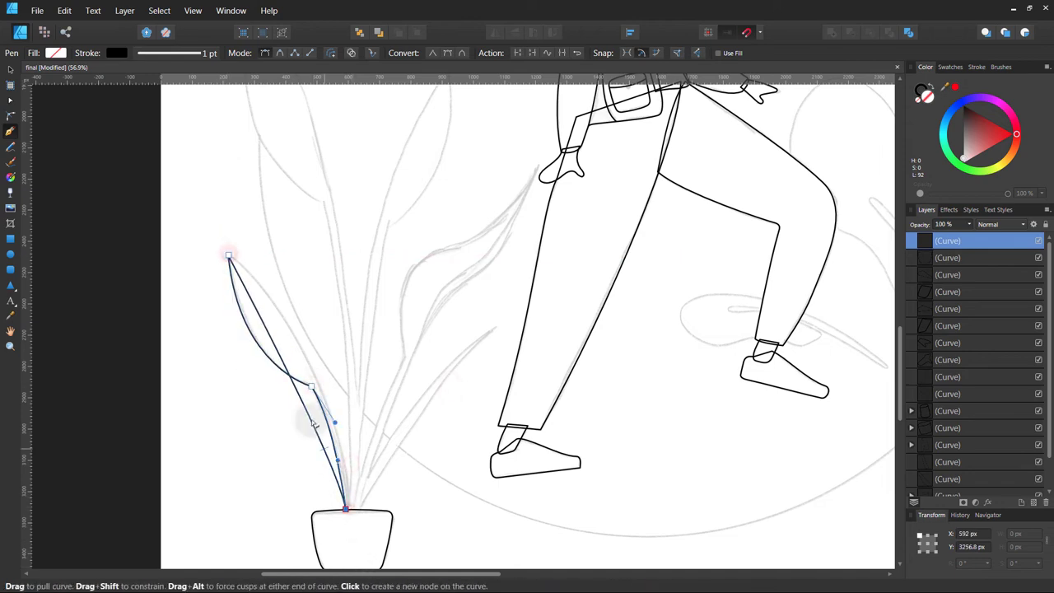
pyautogui.click(350, 517)
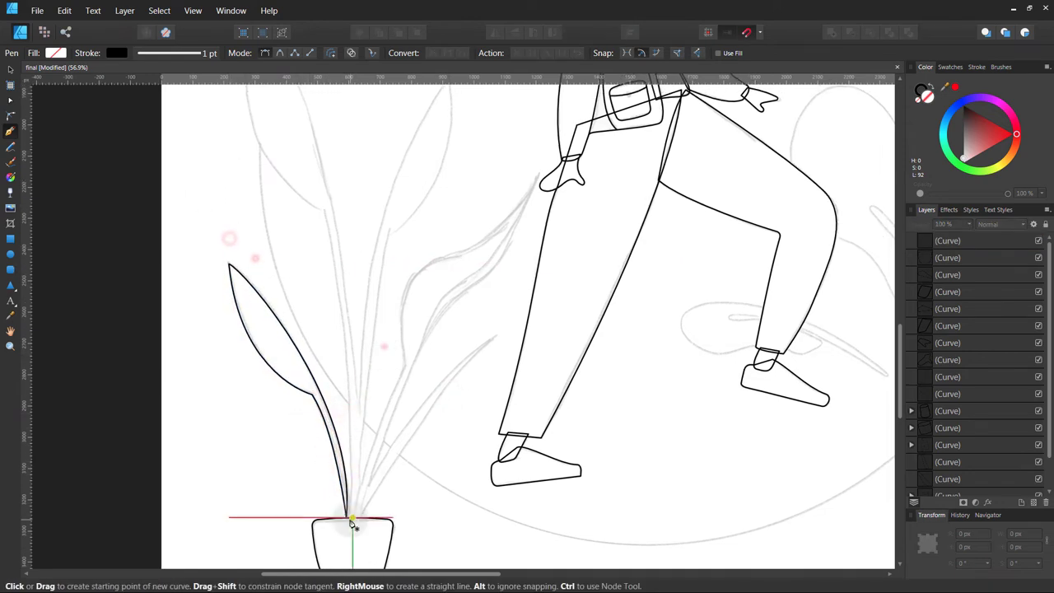
# Trace a second leaf curving up from the pot to its tip and back down
pyautogui.scroll(2, 352, 494)
pyautogui.moveTo(352, 236); pyautogui.dragTo(395, 423)
pyautogui.scroll(3, 395, 423)
pyautogui.moveTo(302, 182); pyautogui.dragTo(334, 70)
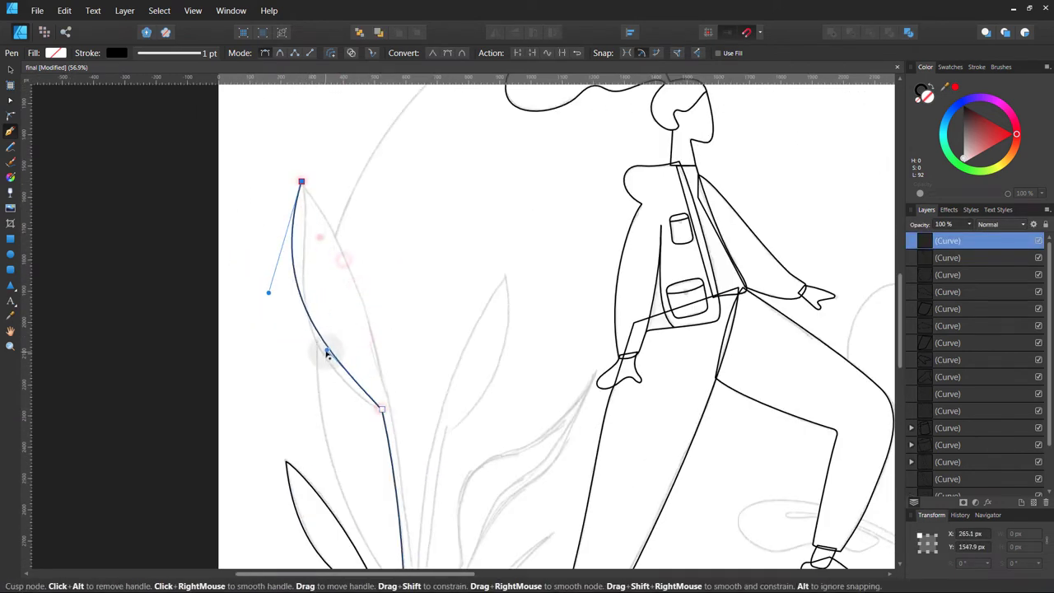
pyautogui.scroll(-2, 322, 289)
pyautogui.moveTo(339, 365); pyautogui.dragTo(356, 198)
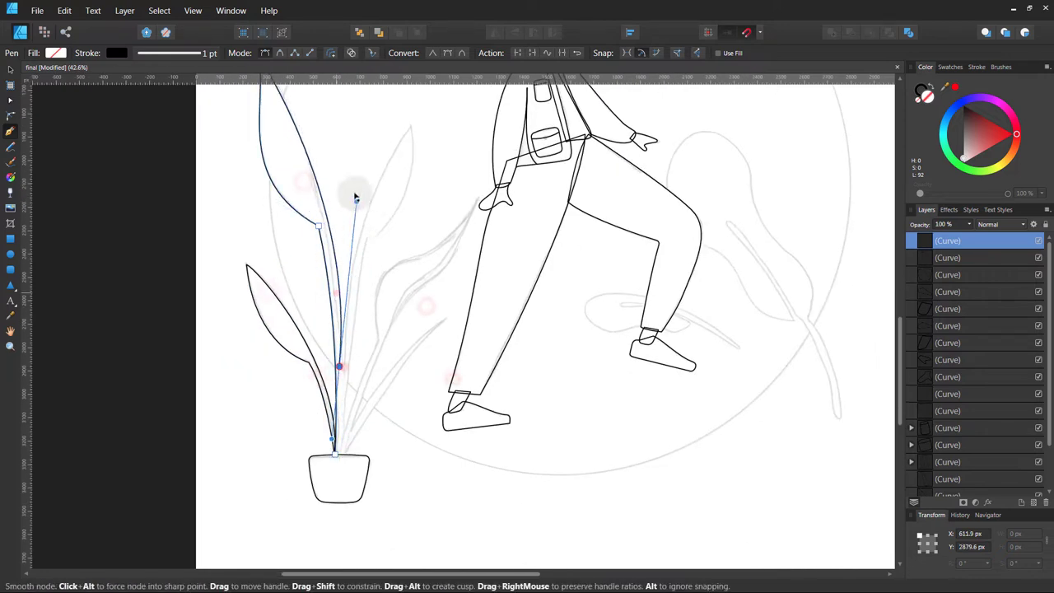
pyautogui.scroll(2, 341, 306)
pyautogui.scroll(1, 354, 272)
pyautogui.click(380, 249)
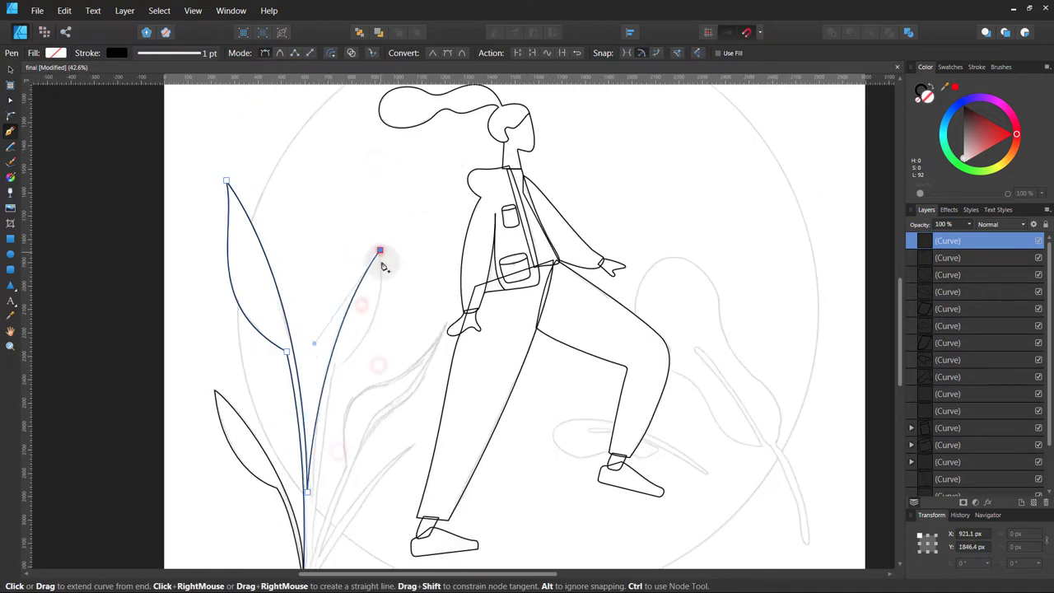
pyautogui.scroll(-3, 383, 265)
pyautogui.keyDown('ctrl'); pyautogui.scroll(2, 337, 417); pyautogui.keyUp('ctrl')
pyautogui.moveTo(323, 457); pyautogui.dragTo(329, 406)
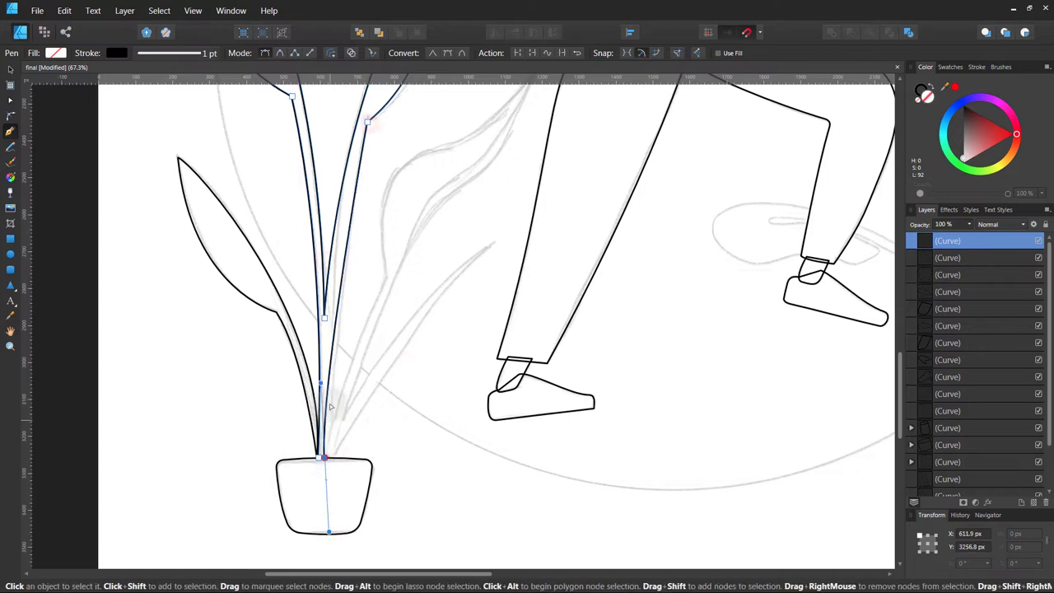
# Outline another leaf reaching up toward the hand and close it at the pot
pyautogui.scroll(1, 322, 454)
pyautogui.moveTo(268, 325); pyautogui.dragTo(318, 229)
pyautogui.scroll(2, 378, 251)
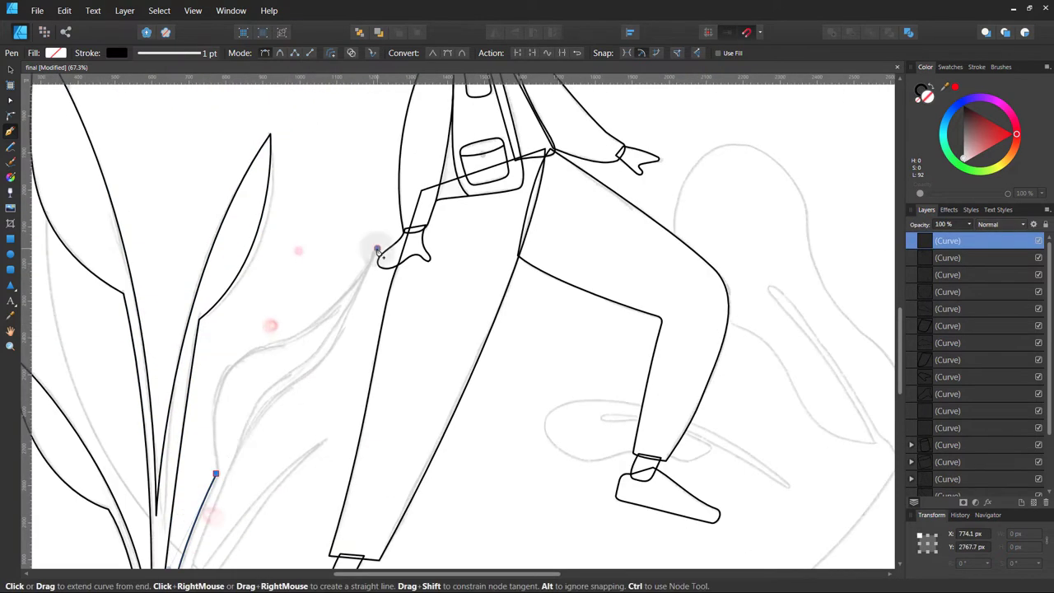
pyautogui.moveTo(378, 251); pyautogui.dragTo(293, 400)
pyautogui.scroll(-3, 293, 400)
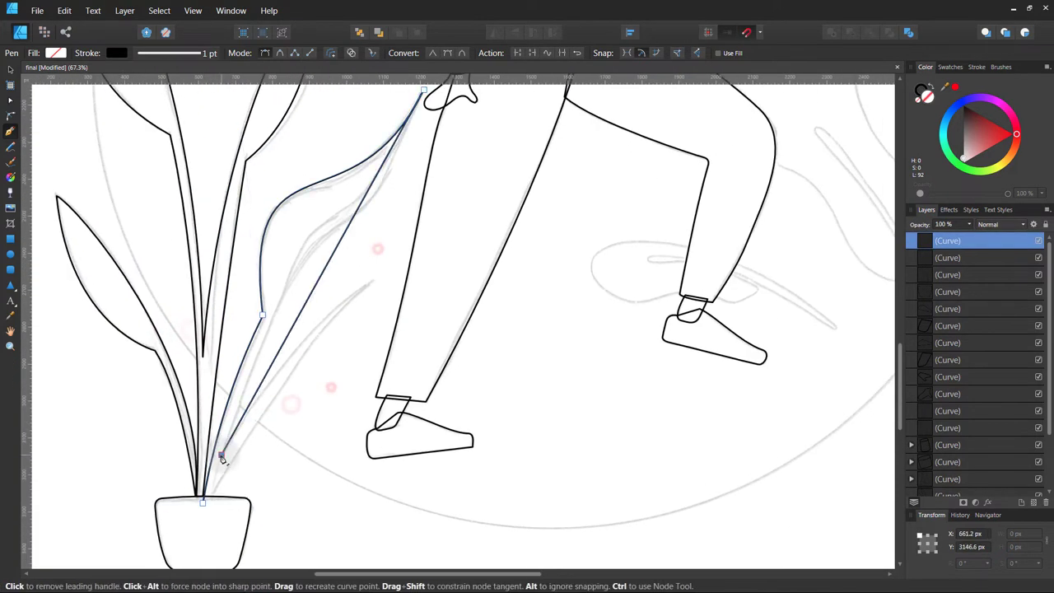
pyautogui.moveTo(223, 459); pyautogui.dragTo(361, 285)
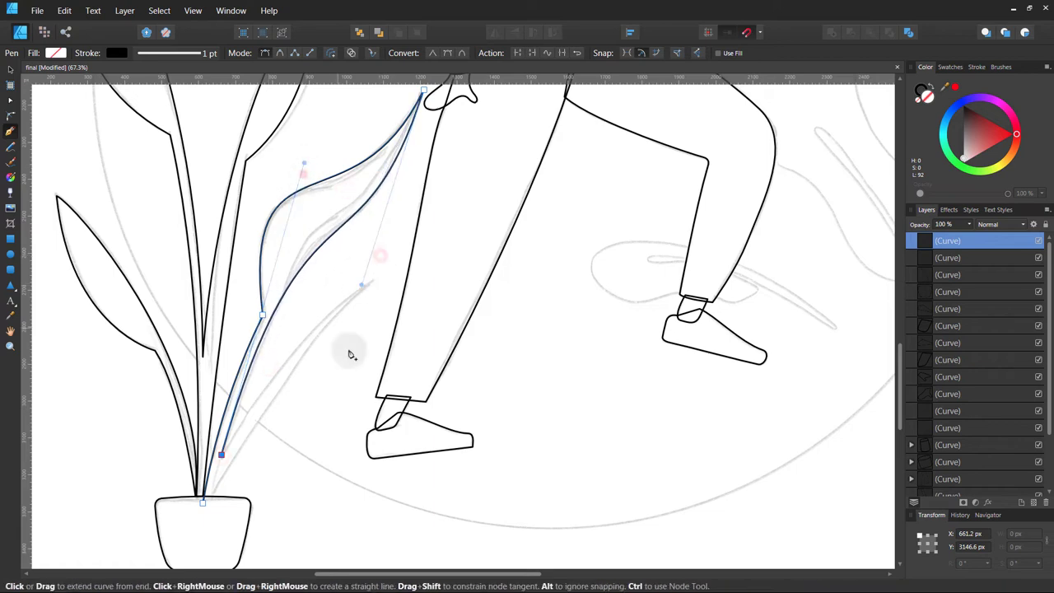
pyautogui.scroll(-3, 304, 347)
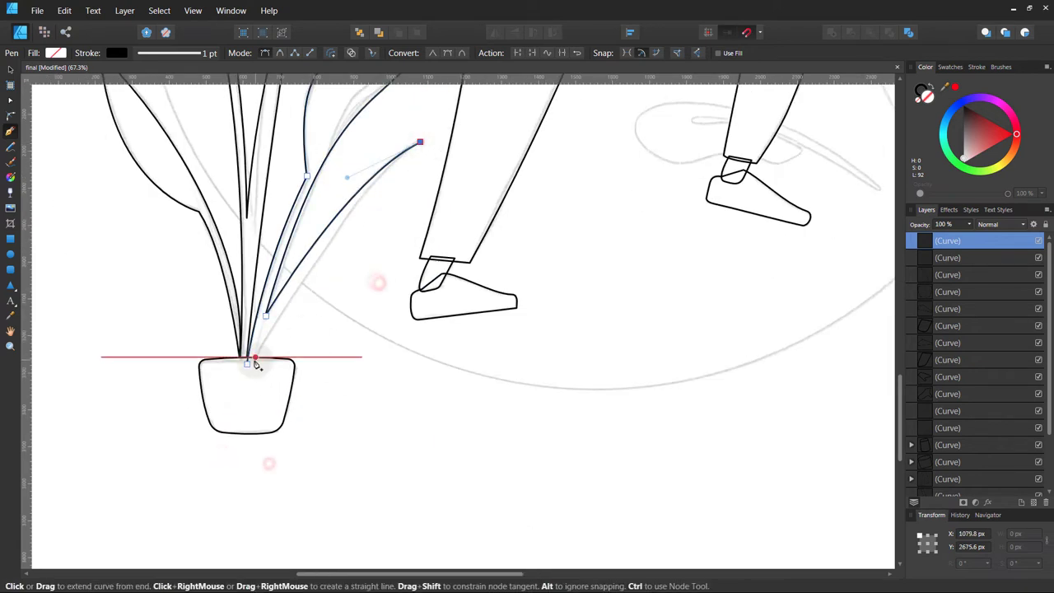
pyautogui.moveTo(249, 362); pyautogui.dragTo(196, 442)
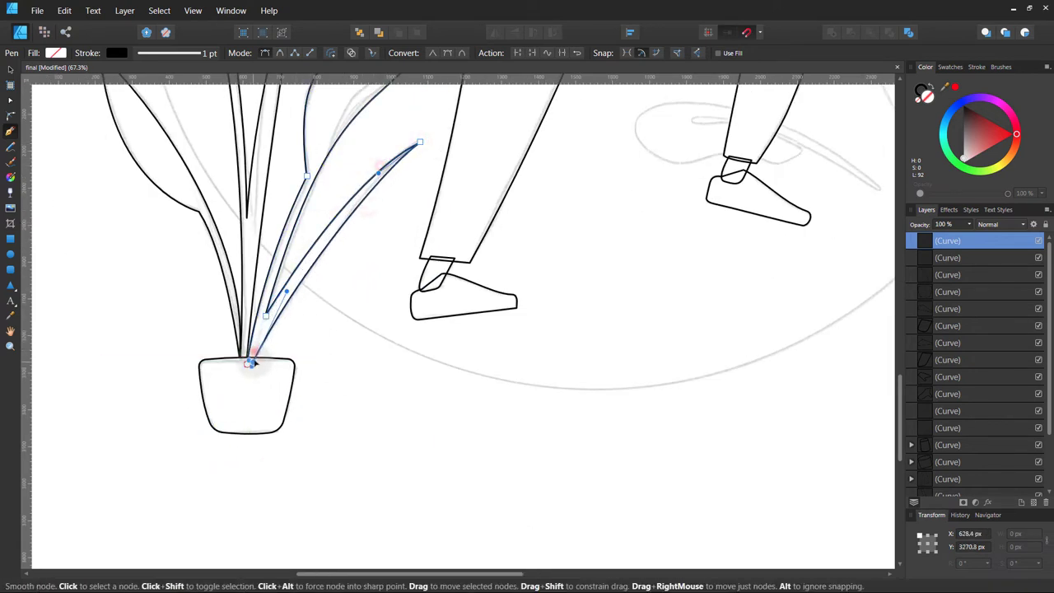
# Trace the long pointed ground leaf beside the front foot, refining the curve near its tip
pyautogui.press('Escape')
pyautogui.scroll(5, 329, 348)
pyautogui.scroll(-8, 426, 356)
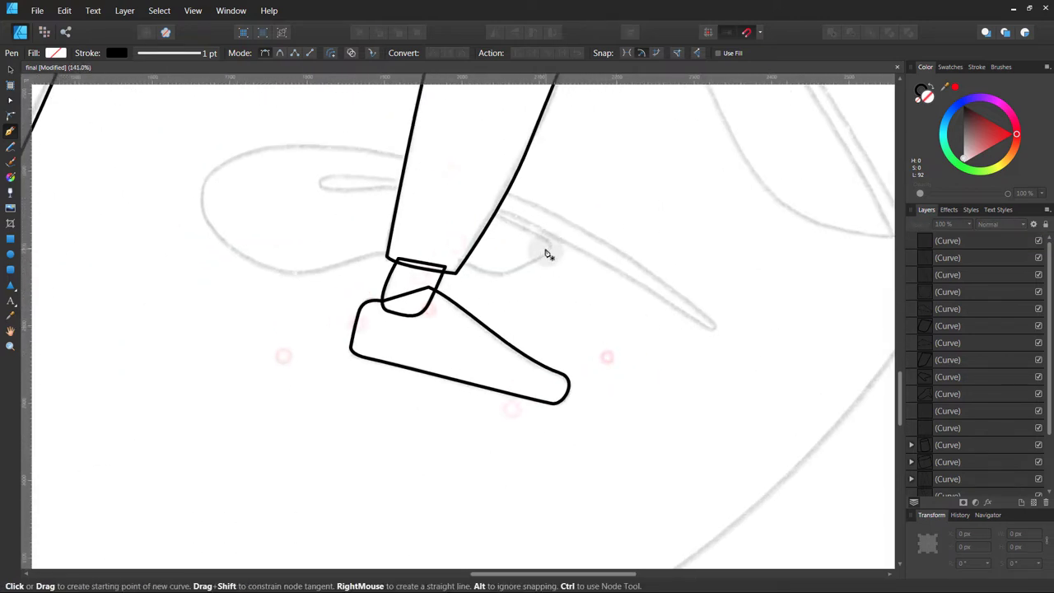
pyautogui.moveTo(346, 262); pyautogui.dragTo(314, 271)
pyautogui.moveTo(223, 240); pyautogui.dragTo(177, 189)
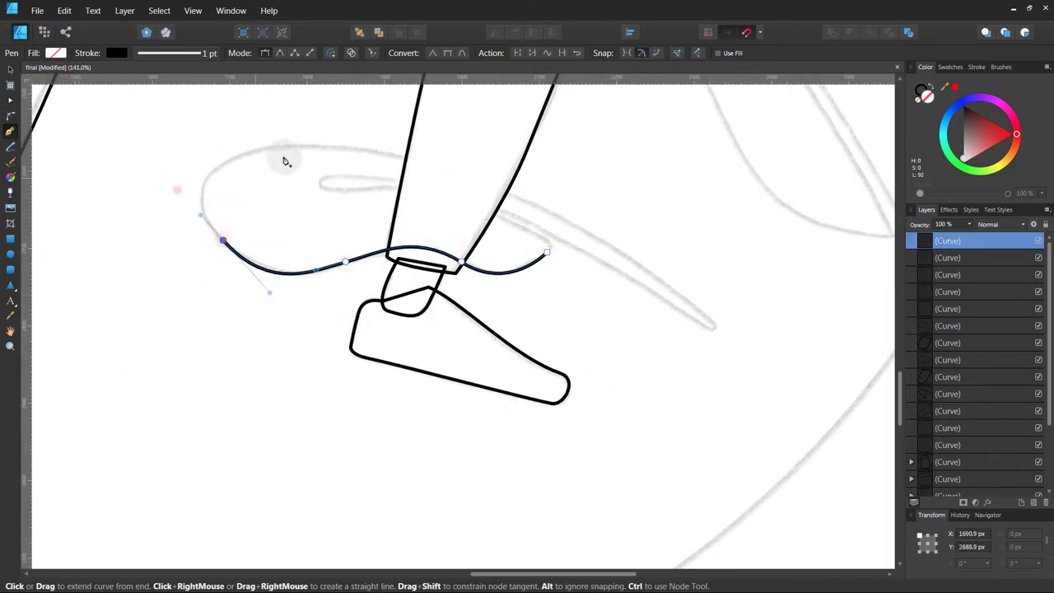
pyautogui.moveTo(706, 310); pyautogui.dragTo(811, 404)
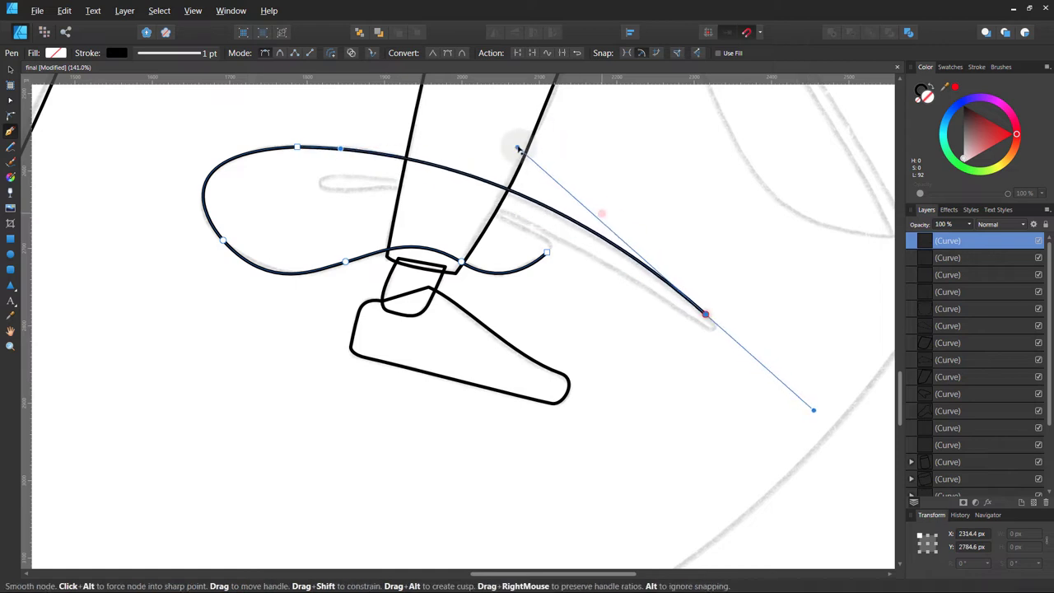
pyautogui.moveTo(658, 290); pyautogui.dragTo(638, 279)
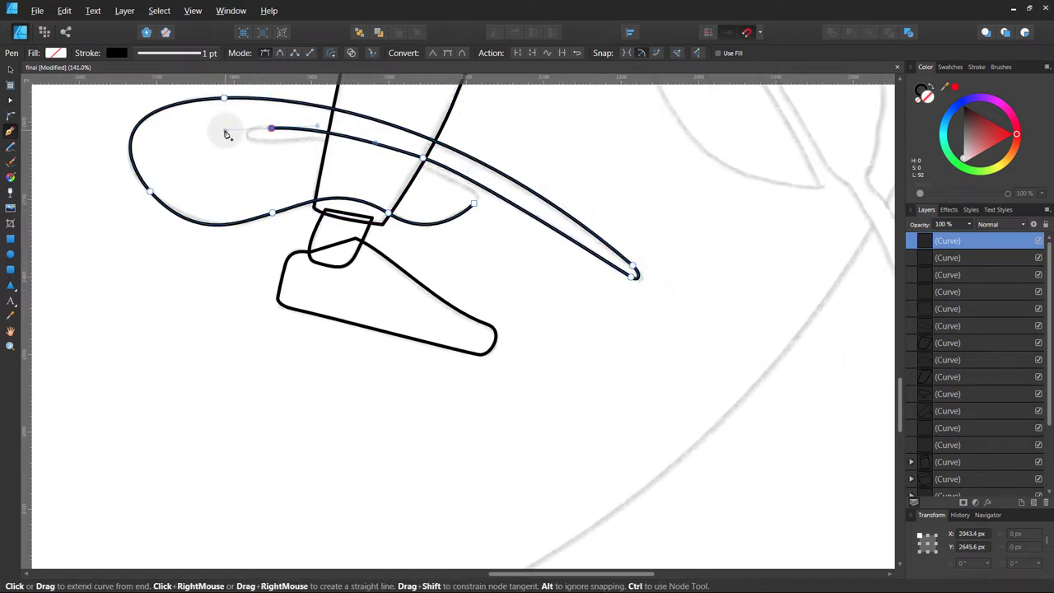
pyautogui.click(473, 203)
# Trace the big right-hand leaf's edge up over its rounded top and down the far side
pyautogui.scroll(-3, 275, 194)
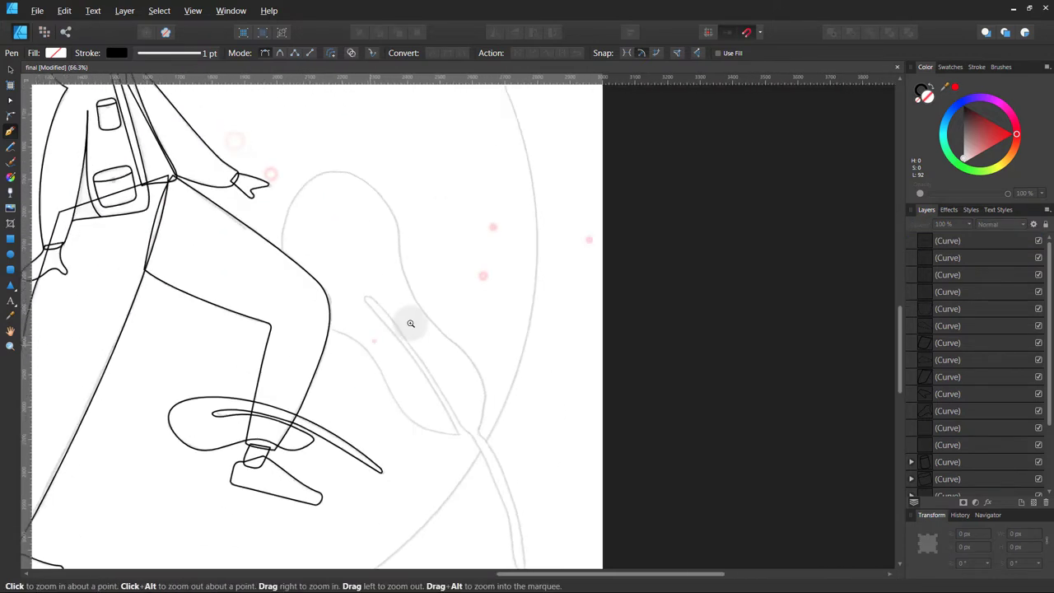
pyautogui.moveTo(479, 446); pyautogui.dragTo(350, 446)
pyautogui.click(283, 285)
pyautogui.moveTo(282, 285); pyautogui.dragTo(316, 306)
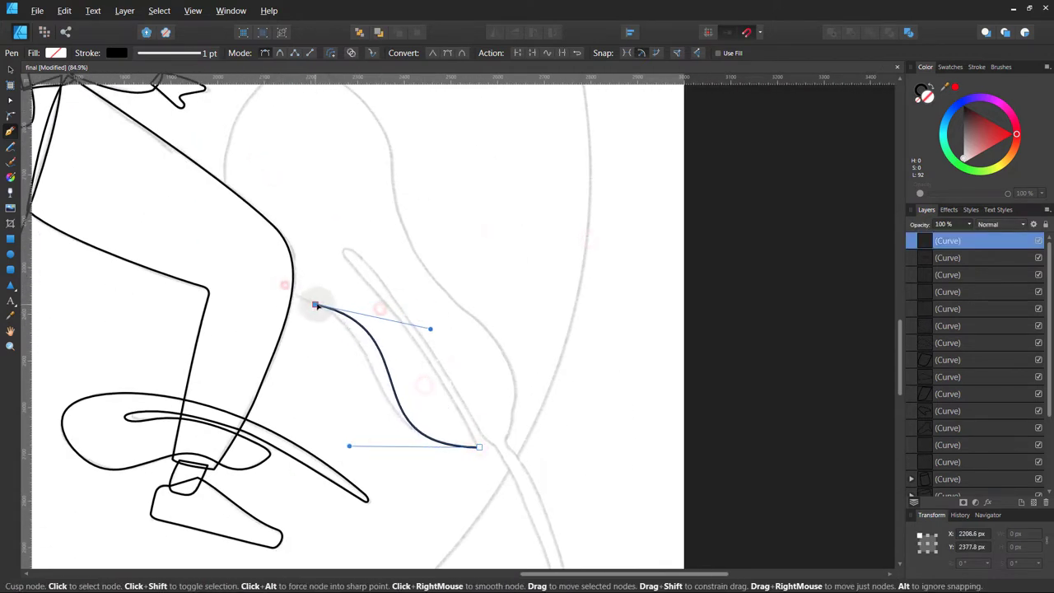
pyautogui.moveTo(283, 272); pyautogui.dragTo(274, 241)
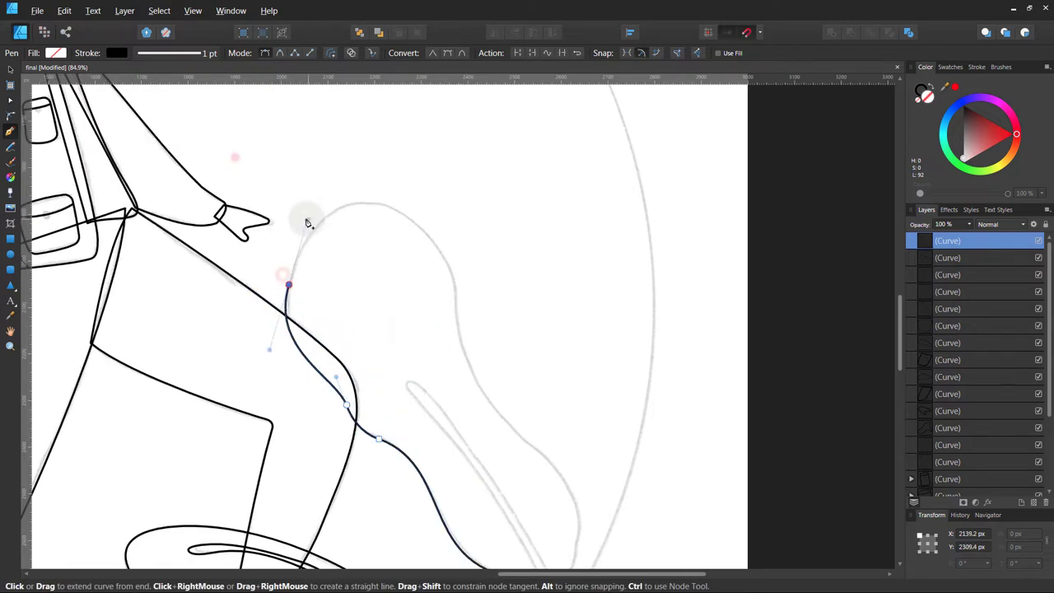
pyautogui.moveTo(225, 150); pyautogui.dragTo(223, 124)
pyautogui.click(345, 79)
pyautogui.moveTo(391, 162); pyautogui.dragTo(402, 213)
# Draw the leaf's stem from a sharp junction node and close the leaf outline
pyautogui.scroll(-3, 434, 332)
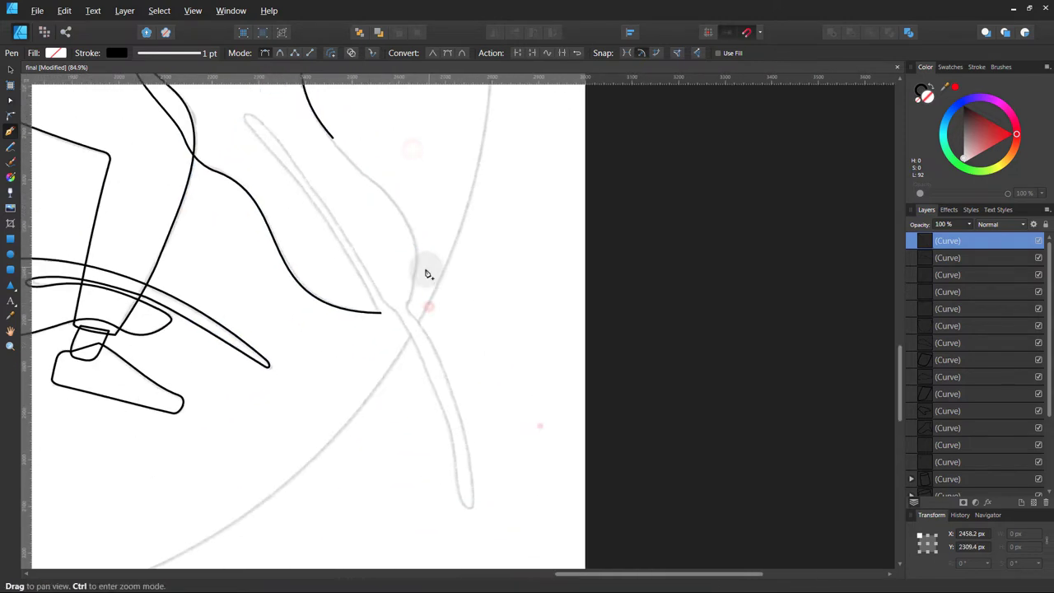
pyautogui.scroll(-2, 434, 249)
pyautogui.click(431, 334)
pyautogui.click(366, 148)
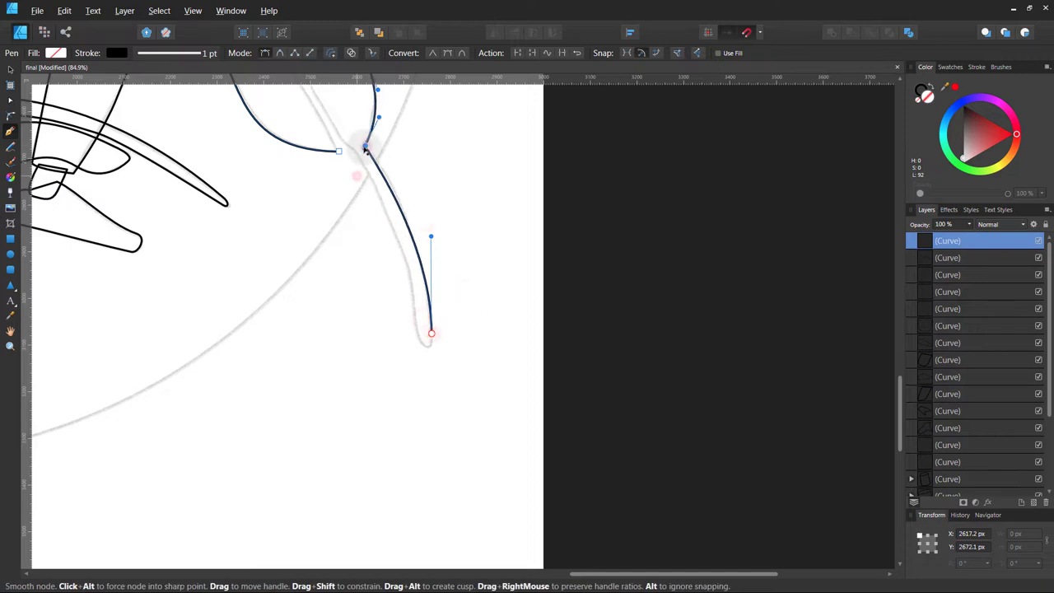
pyautogui.moveTo(426, 337); pyautogui.dragTo(428, 429)
pyautogui.scroll(2, 429, 428)
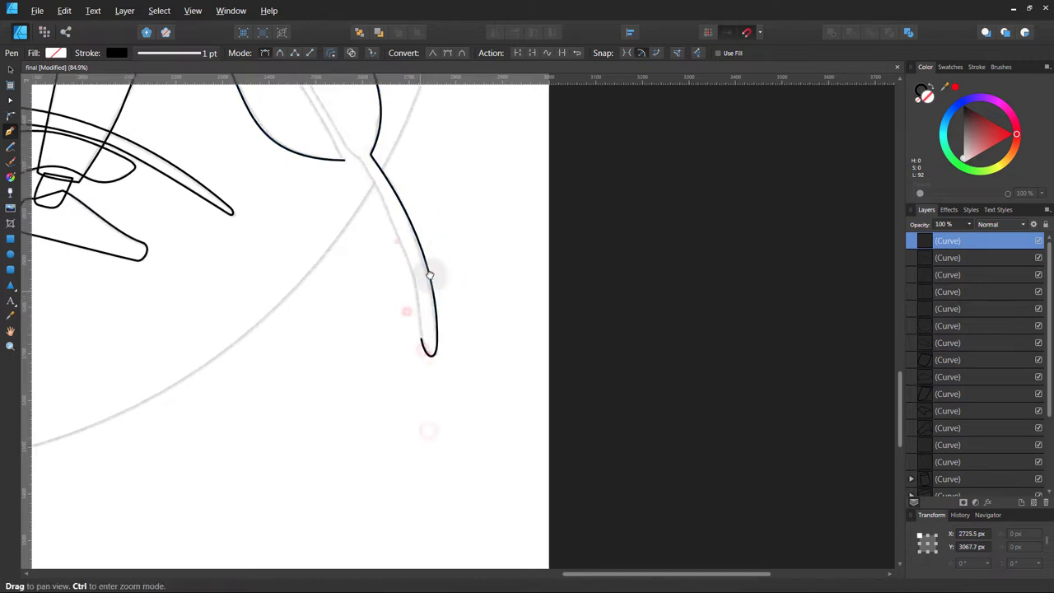
pyautogui.scroll(5, 486, 273)
pyautogui.hscroll(-3, 486, 274)
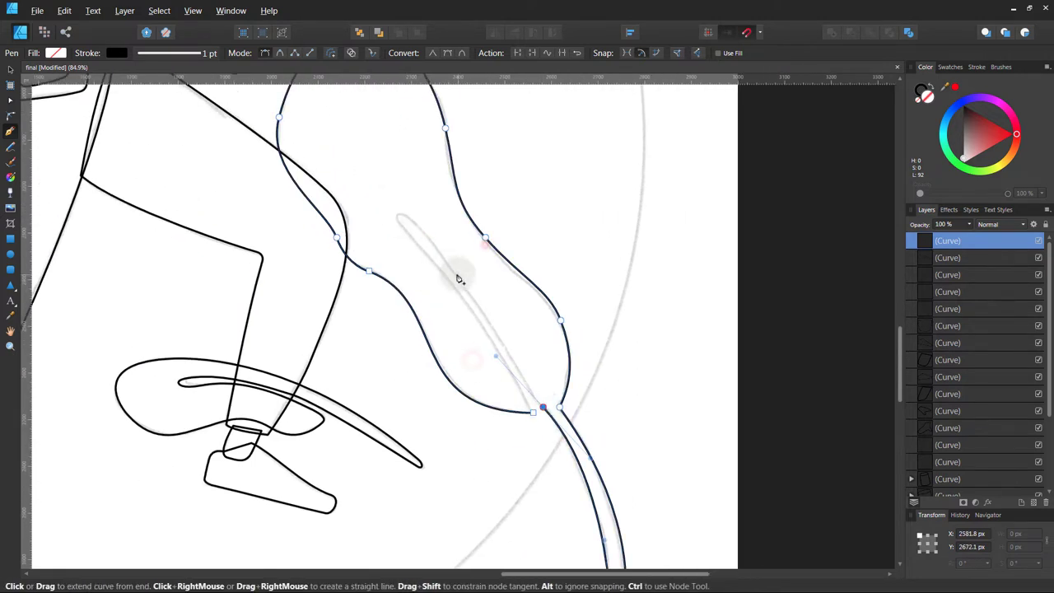
pyautogui.moveTo(437, 246)
pyautogui.mouseDown()
pyautogui.moveTo(389, 195)
pyautogui.moveTo(447, 298)
pyautogui.mouseUp()
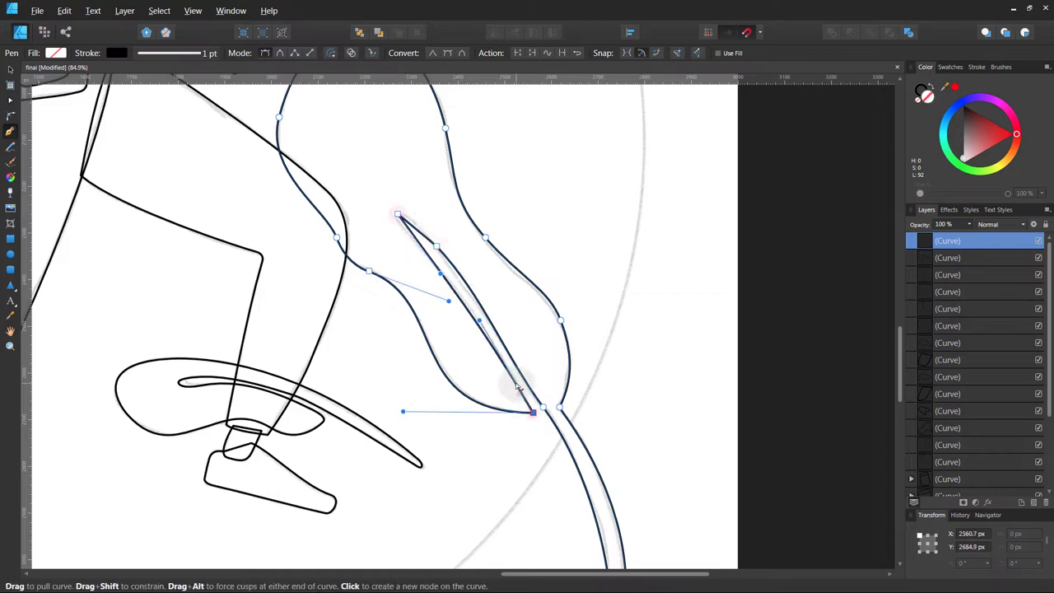
pyautogui.press('c')
pyautogui.click(500, 307)
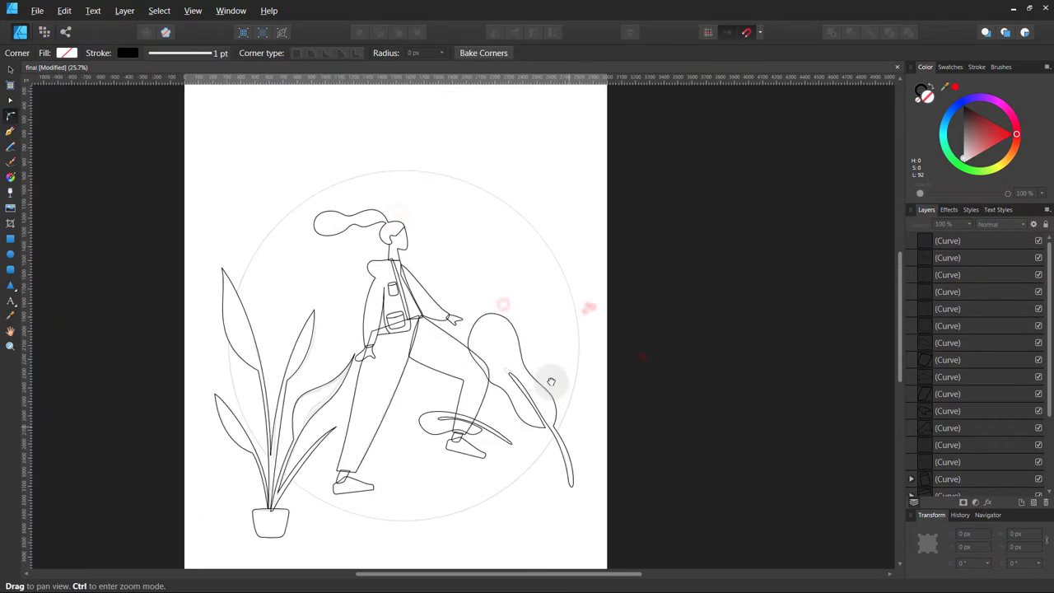
# Fill the jacket body with pink #FD2763 and the sleeve with magenta #B52373
pyautogui.moveTo(468, 336)
pyautogui.mouseDown()
pyautogui.moveTo(509, 294)
pyautogui.moveTo(508, 283)
pyautogui.mouseUp()
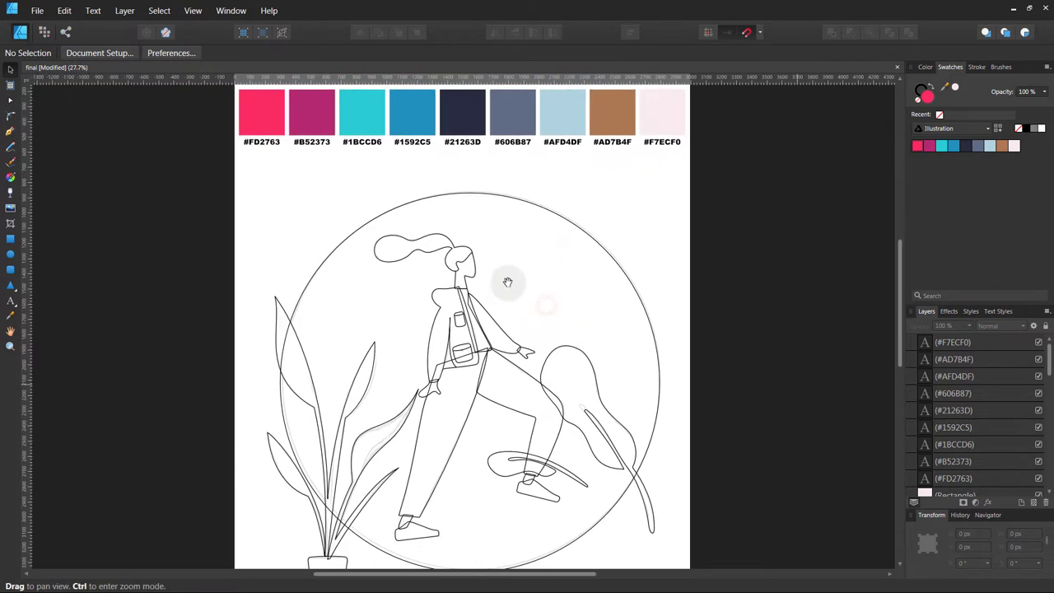
pyautogui.click(437, 321)
pyautogui.click(10, 316)
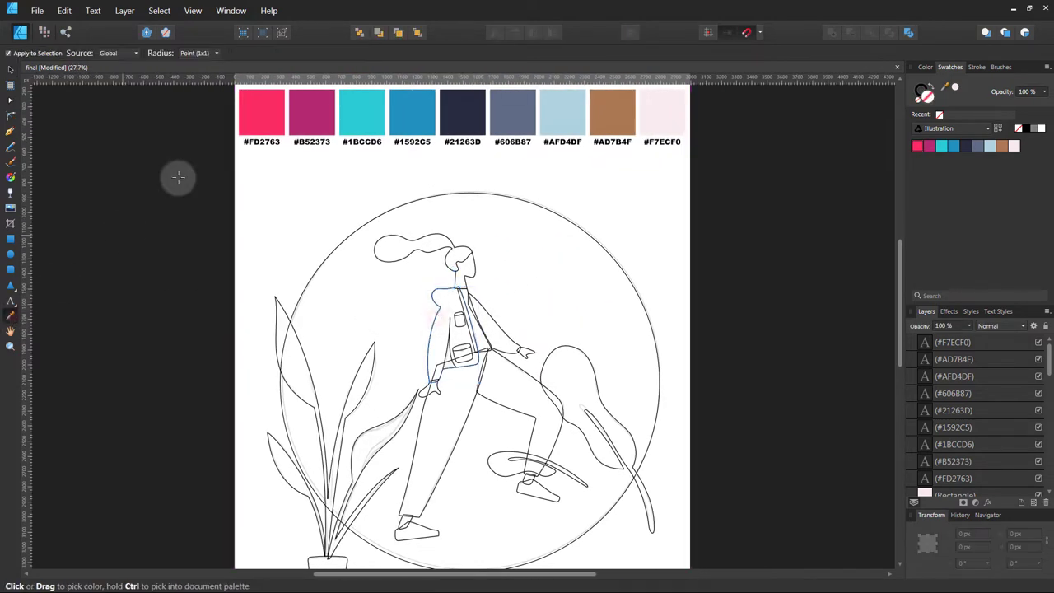
pyautogui.click(266, 122)
pyautogui.press('v')
pyautogui.click(495, 326)
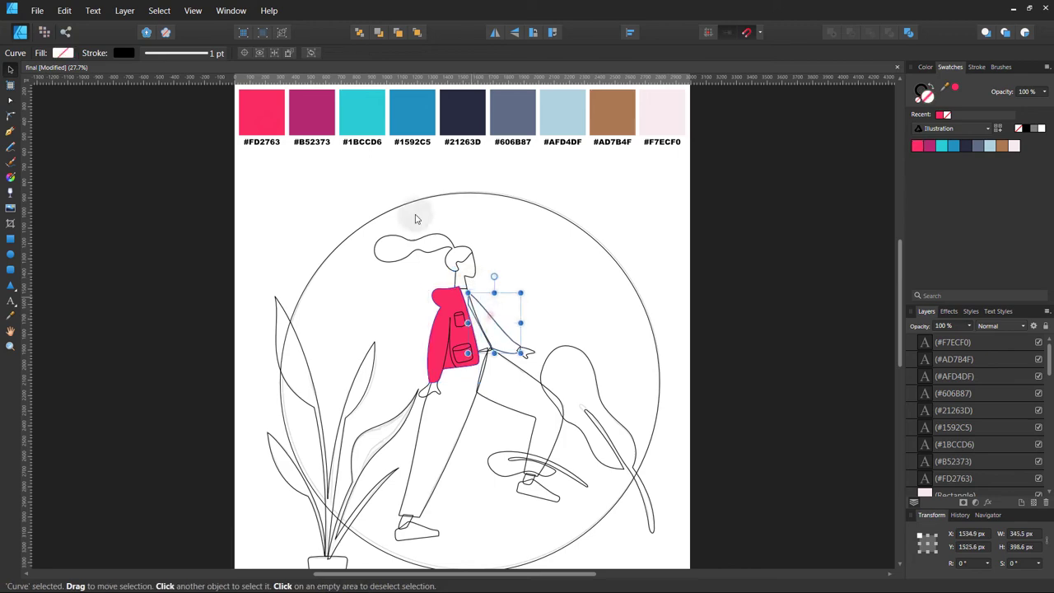
pyautogui.press('i')
pyautogui.click(311, 115)
pyautogui.press('v')
# Fill the hair with navy #21263D and the head and neck with brown #AD7B4F
pyautogui.scroll(1, 462, 330)
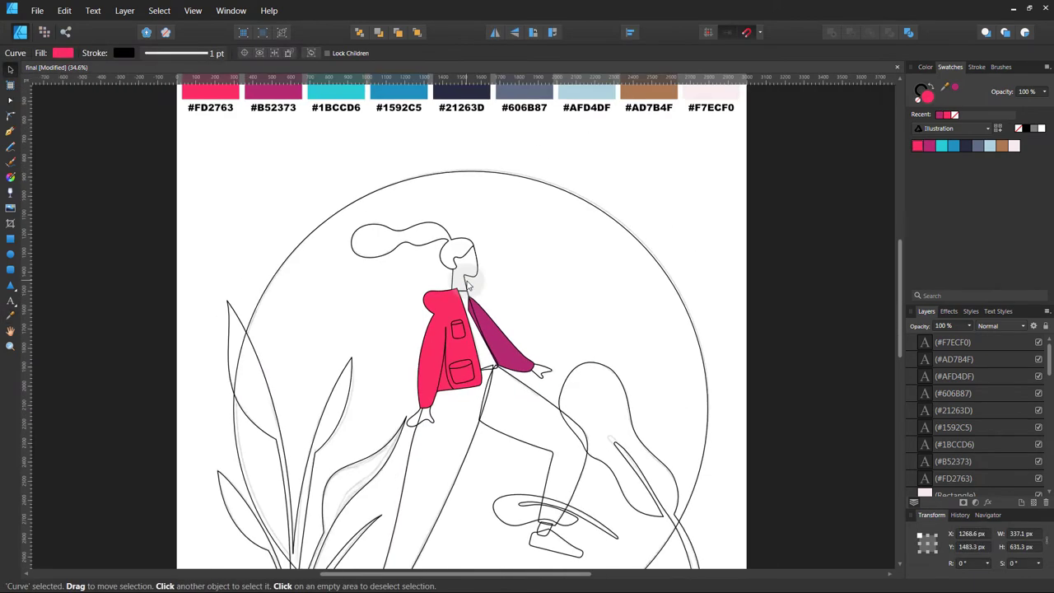
pyautogui.click(445, 396)
pyautogui.click(435, 317)
pyautogui.press('i')
pyautogui.click(447, 136)
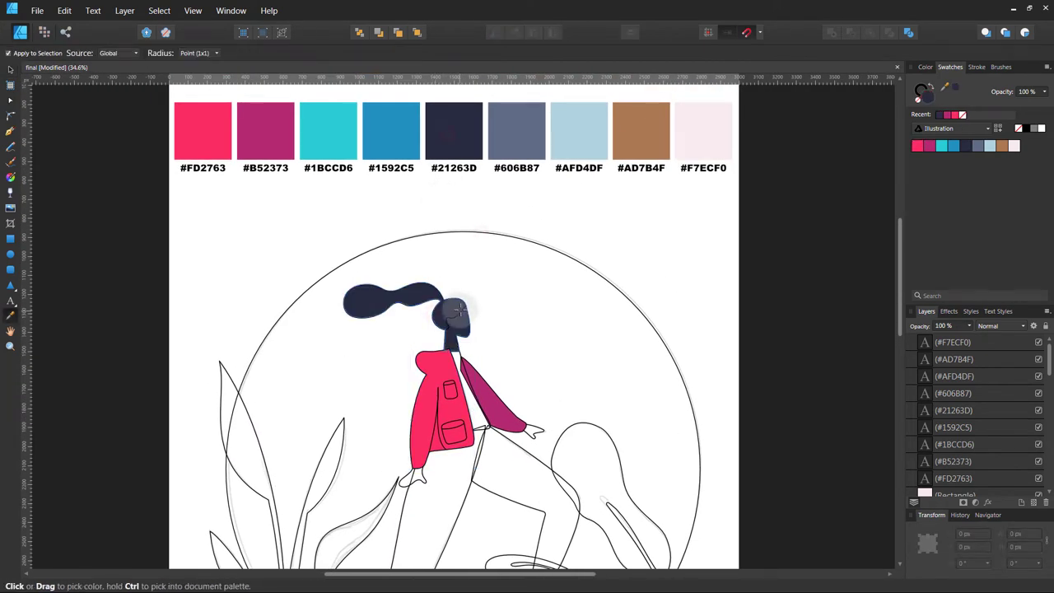
pyautogui.press('v')
pyautogui.click(458, 320)
pyautogui.press('i')
pyautogui.click(647, 140)
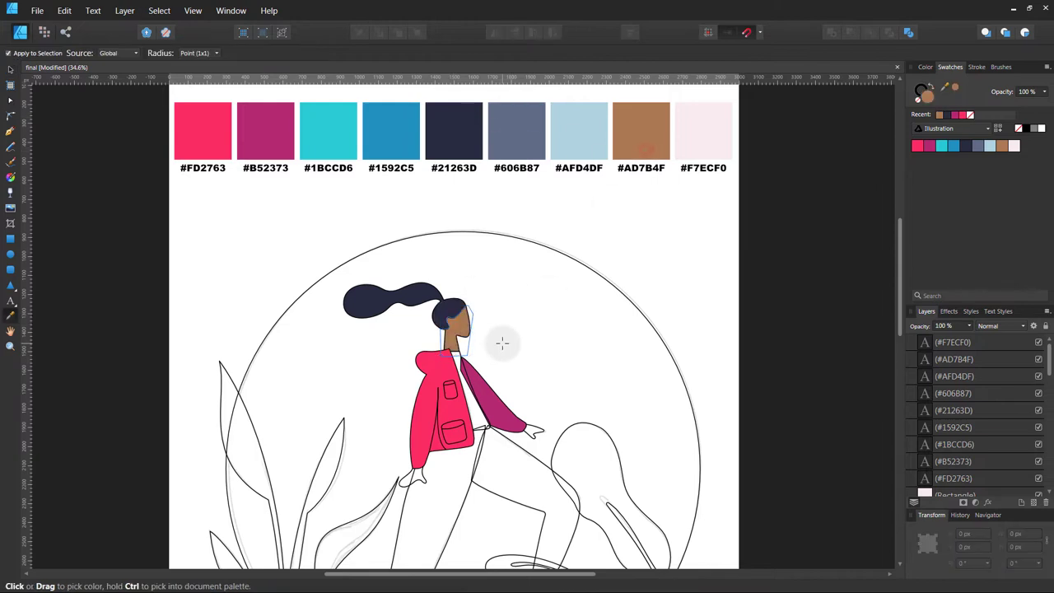
# Fill the area between jacket and arm with navy #21263D
pyautogui.press('v')
pyautogui.click(489, 429)
pyautogui.press('i')
pyautogui.click(454, 132)
pyautogui.press('v')
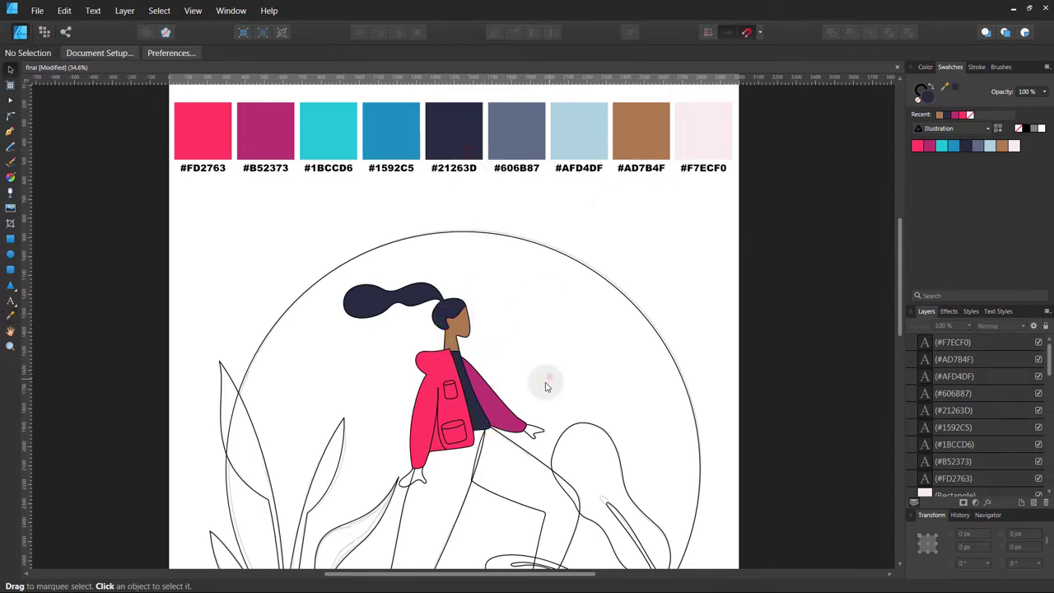
# Colour both jacket pockets darker magenta #B52373
pyautogui.click(465, 438)
pyautogui.press('i')
pyautogui.click(272, 136)
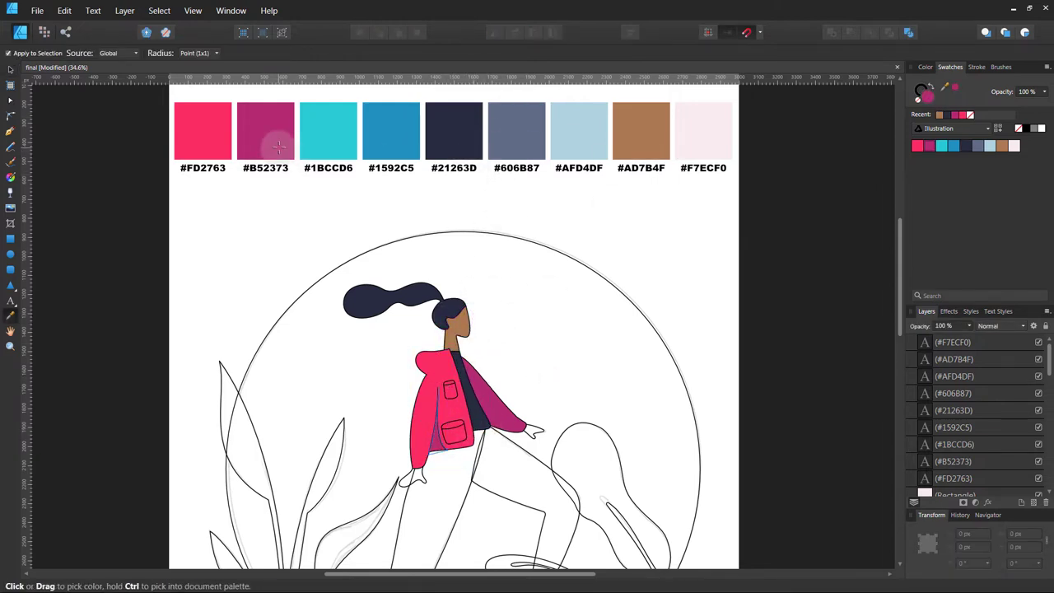
pyautogui.press('v')
pyautogui.click(452, 432)
pyautogui.keyDown('shift'); pyautogui.click(471, 393); pyautogui.keyUp('shift')
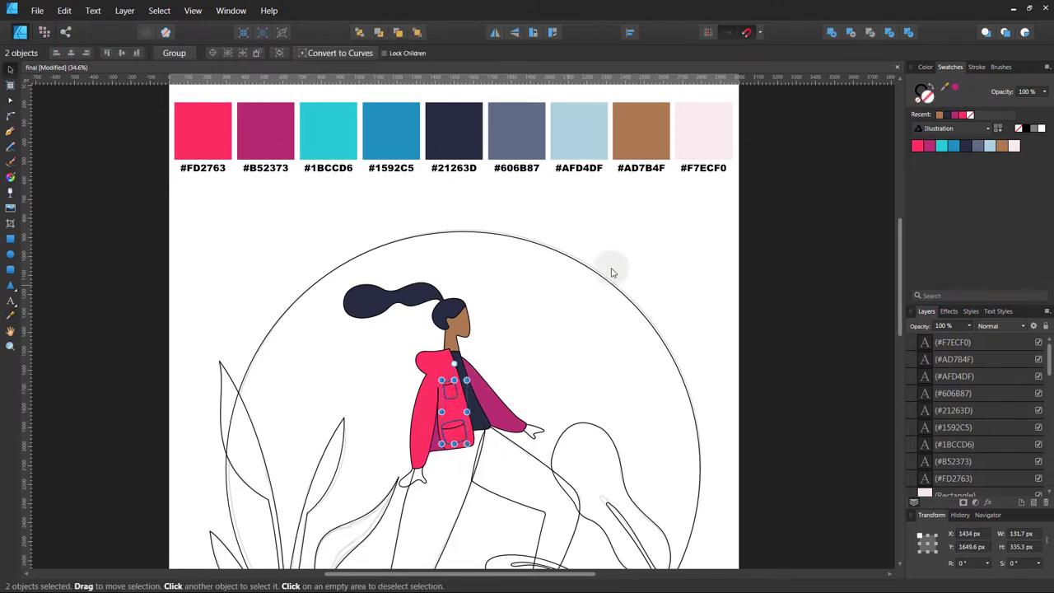
pyautogui.press('i')
pyautogui.click(512, 419)
pyautogui.press('v')
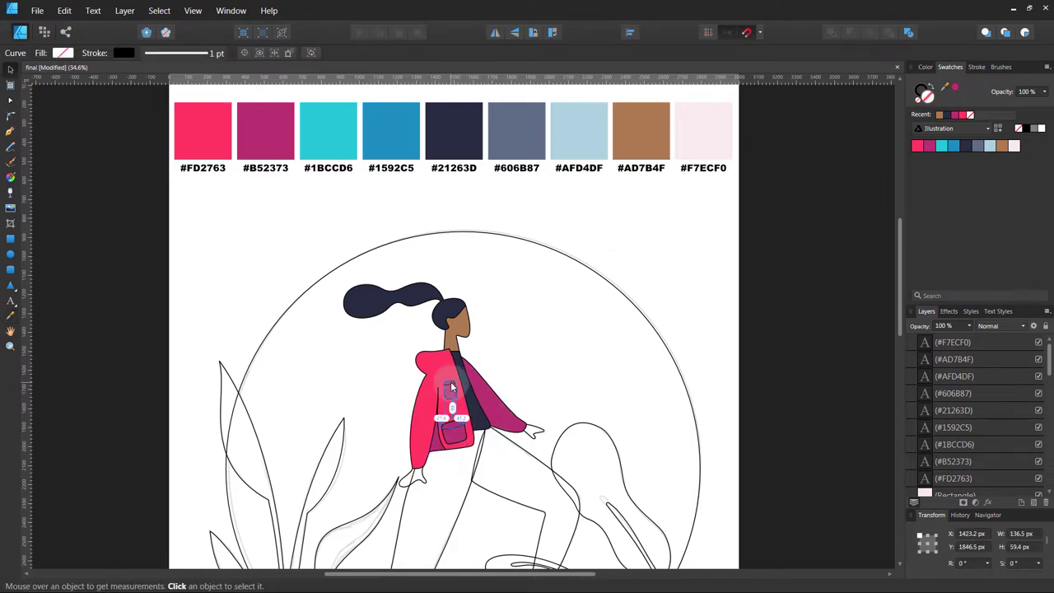
# Fill two more jacket shapes with the recent magenta, then deselect
pyautogui.click(450, 389)
pyautogui.keyDown('shift'); pyautogui.click(453, 420); pyautogui.keyUp('shift')
pyautogui.click(939, 115)
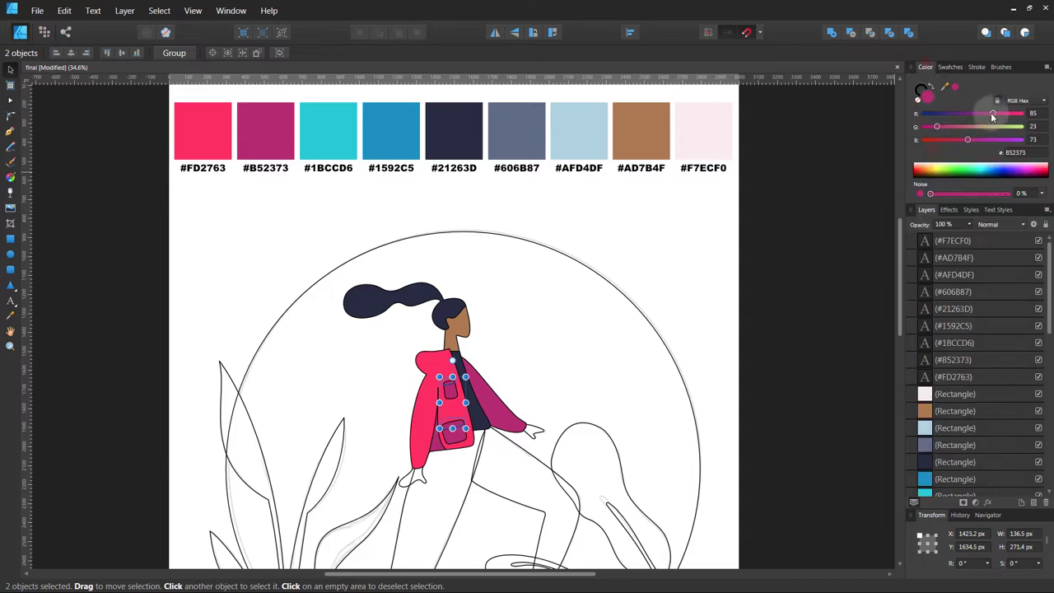
pyautogui.click(710, 334)
# Fill the right leg with blue #1592C5 and the left leg with cyan #1BCCD6
pyautogui.moveTo(556, 477); pyautogui.dragTo(552, 423)
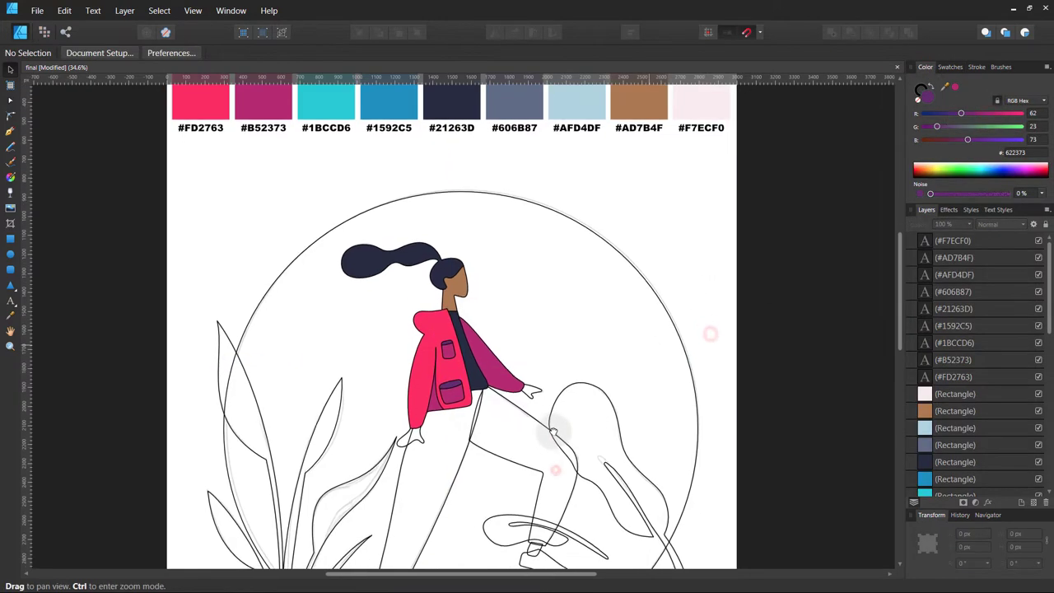
pyautogui.scroll(-1, 552, 423)
pyautogui.click(543, 433)
pyautogui.press('i')
pyautogui.click(406, 128)
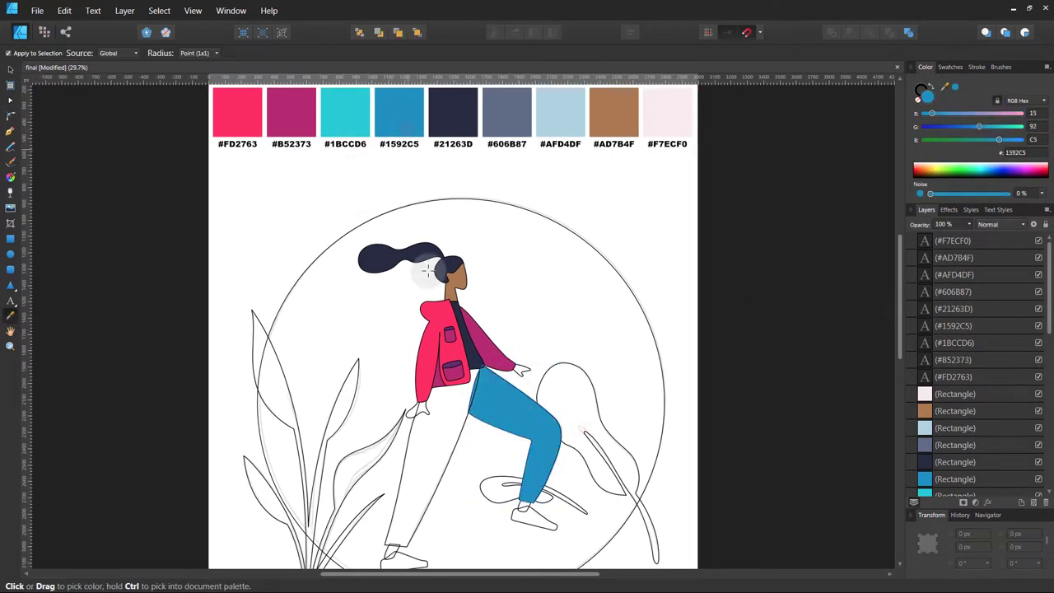
pyautogui.keyDown('ctrl'); pyautogui.click(465, 435); pyautogui.keyUp('ctrl')
pyautogui.click(358, 125)
pyautogui.press('v')
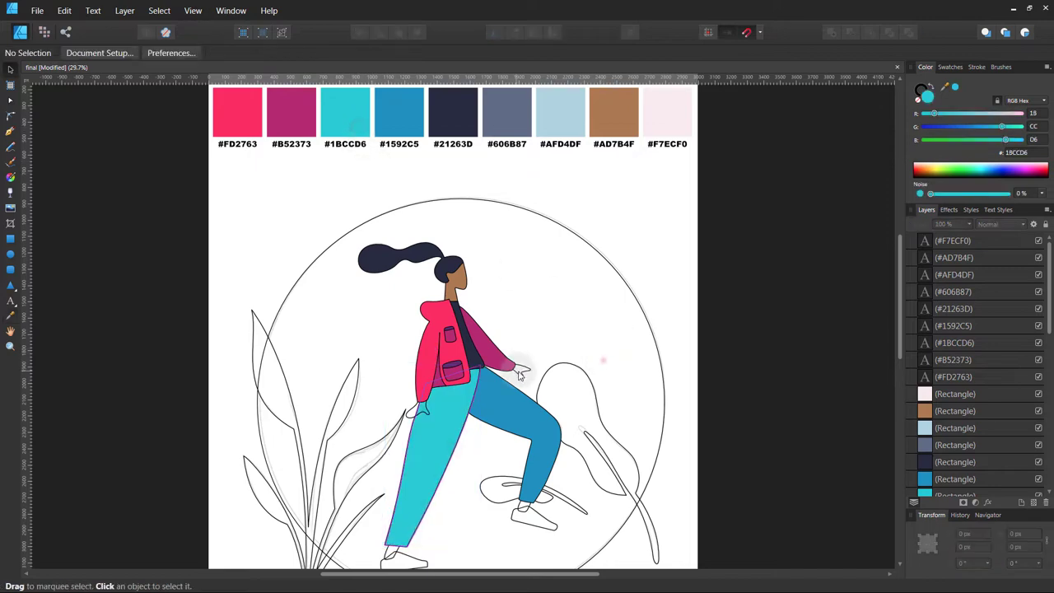
# Fill the hands and ankles with brown #AD7B4F
pyautogui.scroll(2, 539, 418)
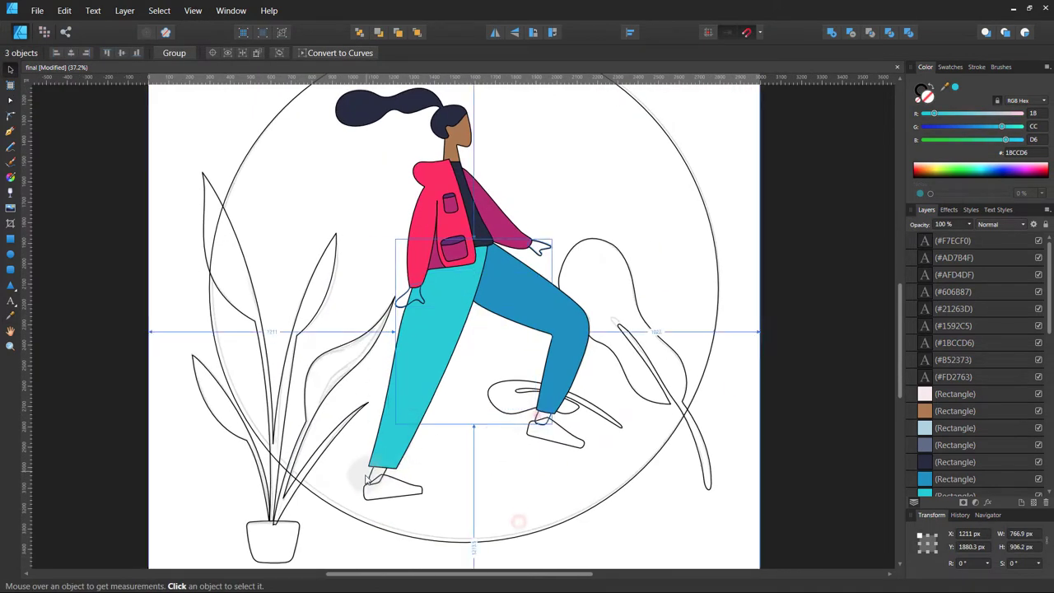
pyautogui.scroll(-2, 470, 396)
pyautogui.scroll(3, 469, 395)
pyautogui.press('i')
pyautogui.click(626, 104)
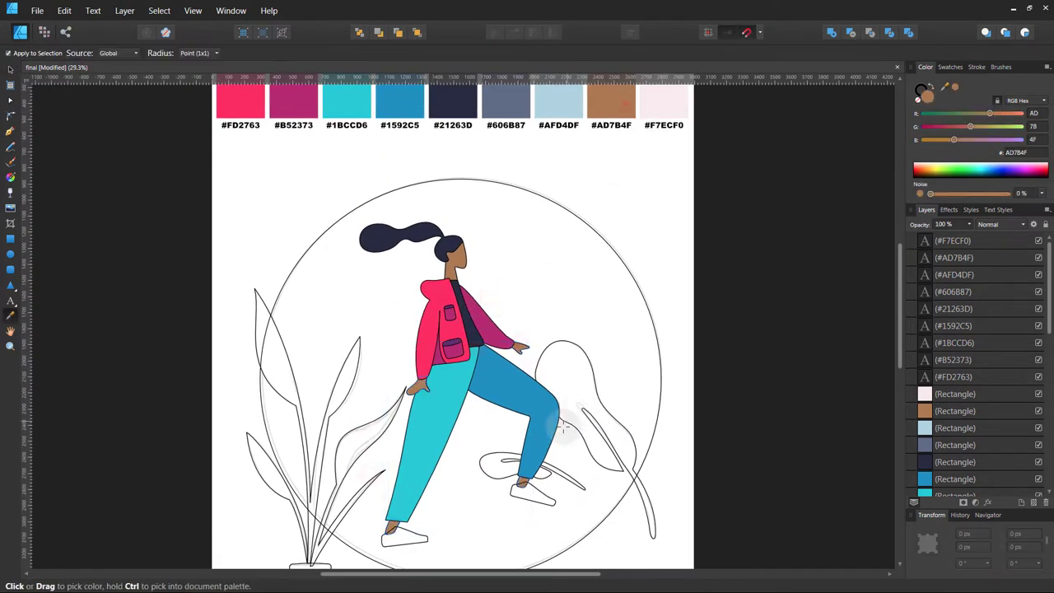
pyautogui.press('v')
# Select the shoes, show the document swatches, and fill the pot with slate #606B87
pyautogui.scroll(-1, 469, 433)
pyautogui.click(532, 476)
pyautogui.keyDown('shift'); pyautogui.click(435, 515); pyautogui.keyUp('shift')
pyautogui.click(950, 67)
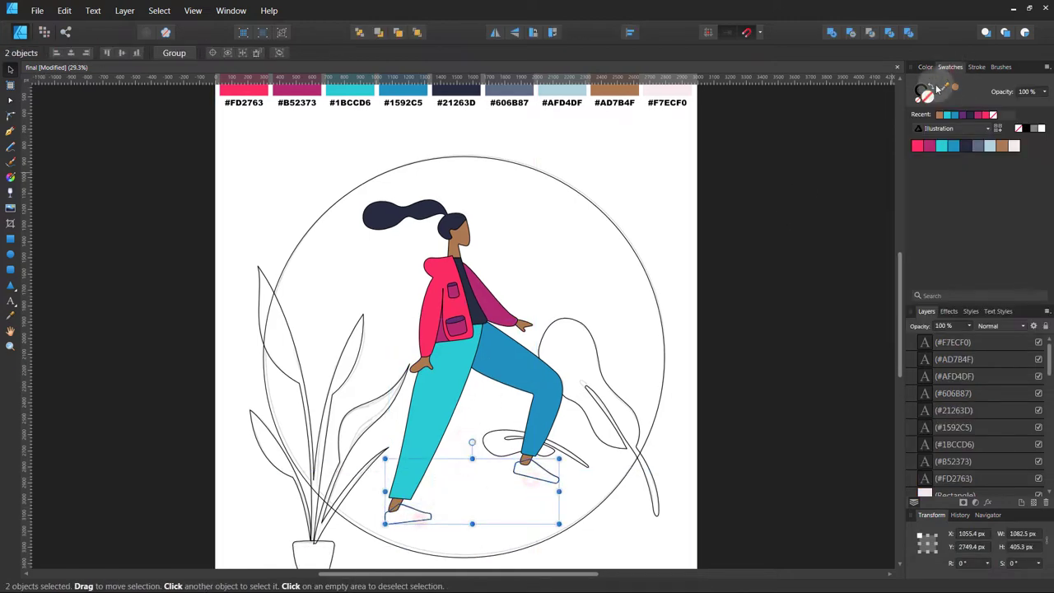
pyautogui.hotkey('ctrl', 'd')
pyautogui.scroll(-1, 552, 387)
pyautogui.press('i')
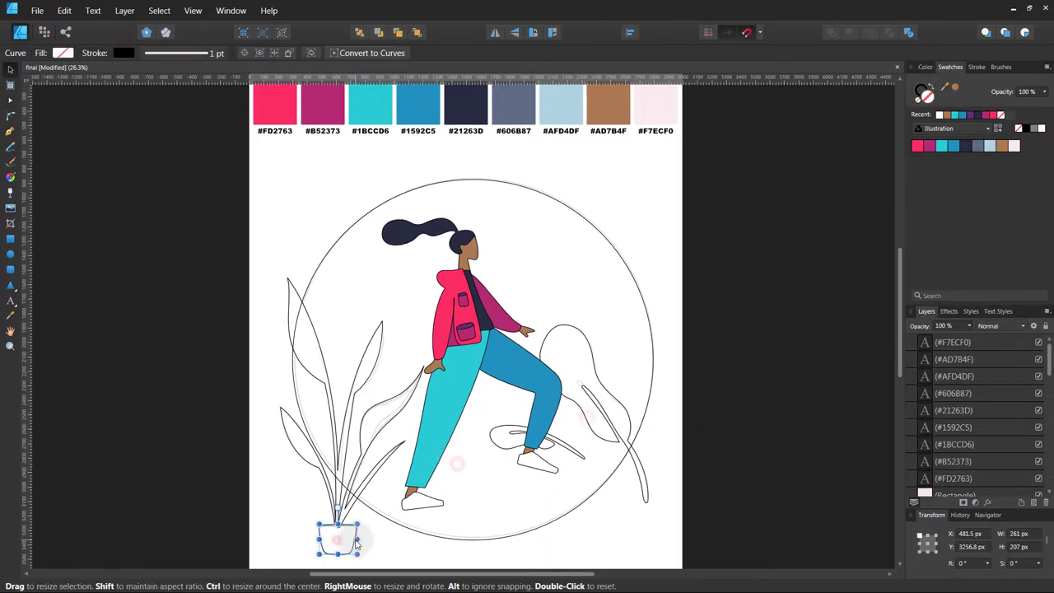
pyautogui.click(509, 111)
pyautogui.press('v')
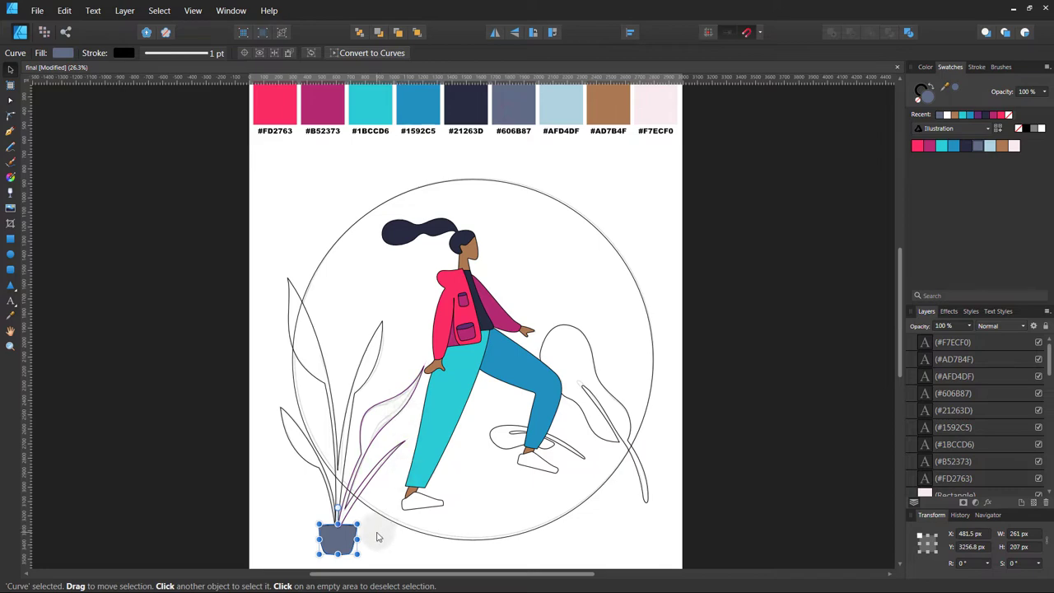
# Fill the plant leaves with pale blue #AFD4DF and bring the pot in front of them
pyautogui.click(377, 537)
pyautogui.click(367, 363)
pyautogui.keyDown('shift'); pyautogui.click(290, 284); pyautogui.keyUp('shift')
pyautogui.press('i')
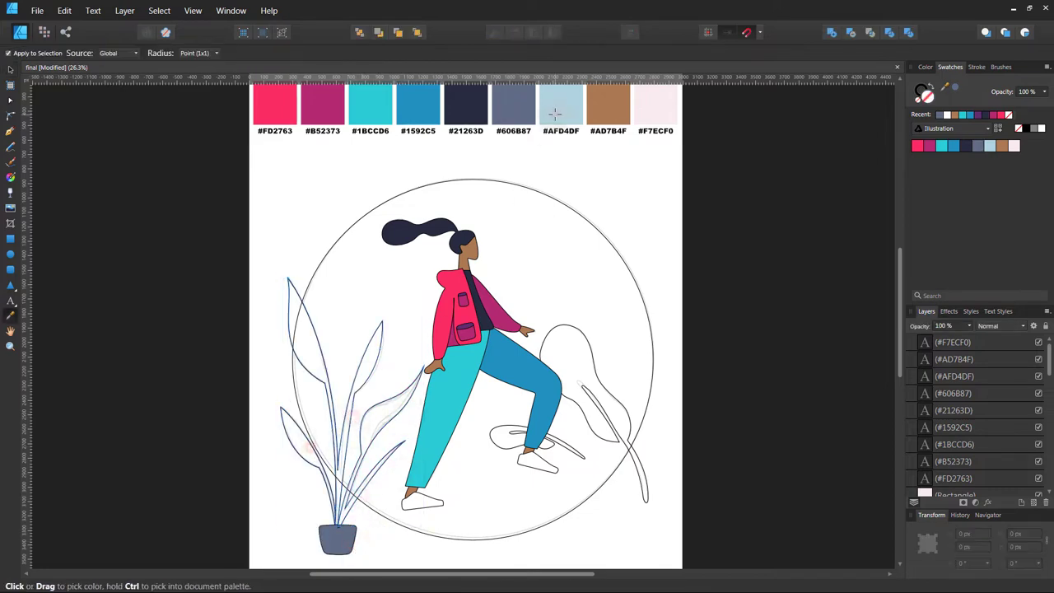
pyautogui.click(556, 113)
pyautogui.press('v')
pyautogui.click(339, 534)
pyautogui.hotkey('ctrl', 'shift', ']')
pyautogui.click(388, 530)
# Select both shoes and recolour them from the swatch palette
pyautogui.scroll(-1, 544, 461)
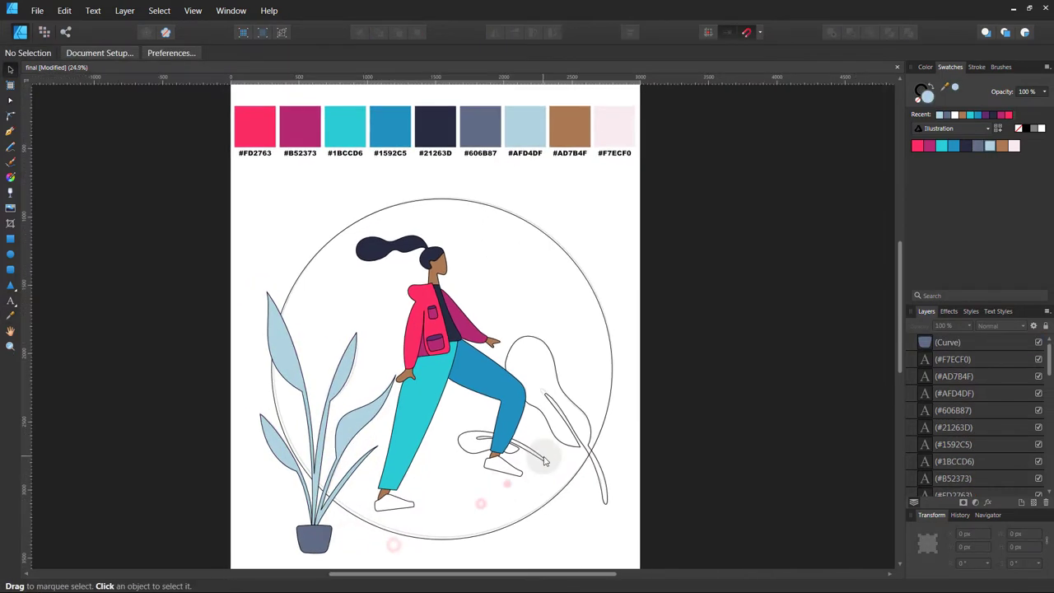
pyautogui.click(544, 458)
pyautogui.keyDown('shift'); pyautogui.click(591, 439); pyautogui.keyUp('shift')
pyautogui.click(1000, 115)
# Fill the large background circle with pale pink #F7ECF0
pyautogui.click(635, 377)
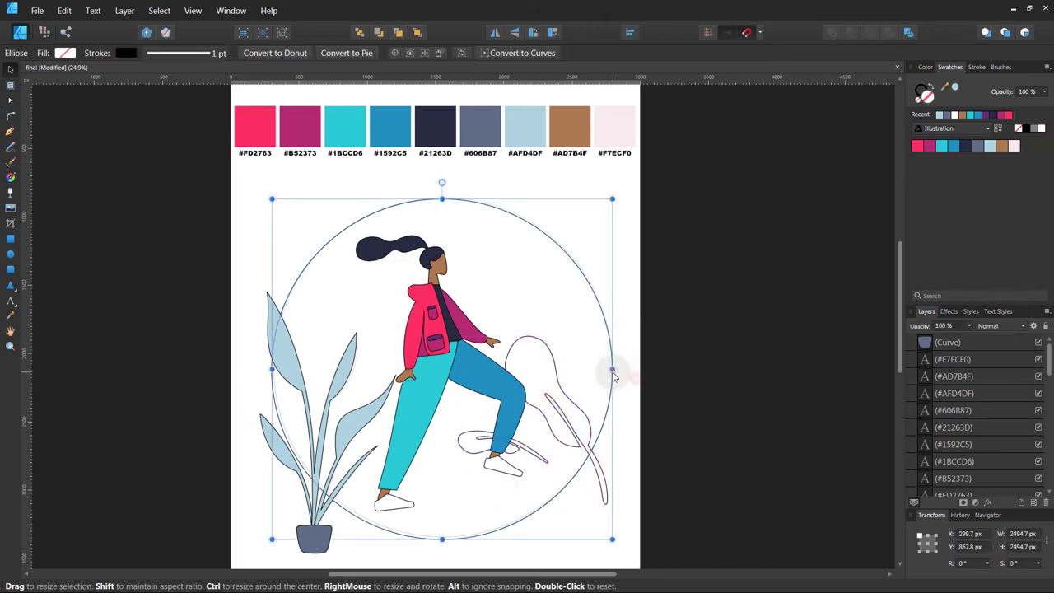
pyautogui.press('i')
pyautogui.click(614, 131)
pyautogui.press('v')
pyautogui.press('z')
pyautogui.keyDown('alt'); pyautogui.click(574, 268); pyautogui.keyUp('alt')
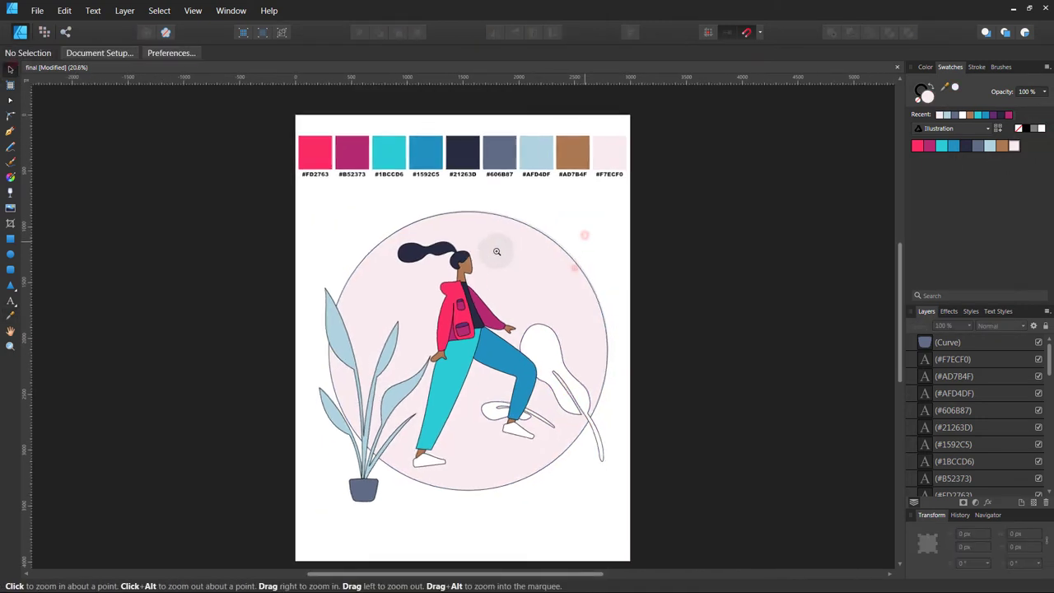
# Select all the illustration's shapes and remove their black outlines
pyautogui.press('v')
pyautogui.moveTo(695, 177); pyautogui.dragTo(289, 564)
pyautogui.hotkey('ctrl', 'd')
pyautogui.press('z')
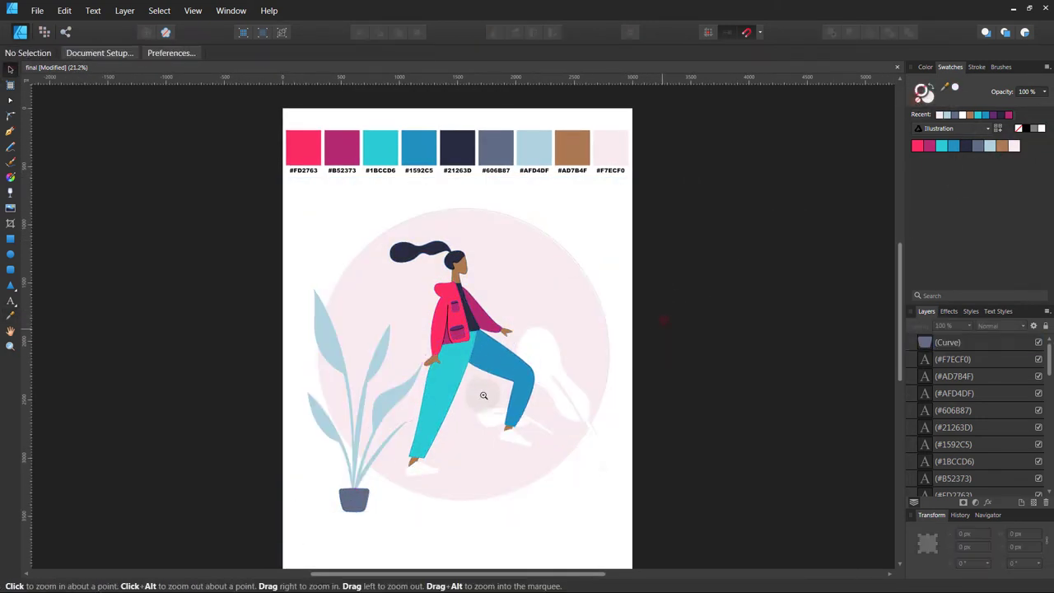
pyautogui.moveTo(483, 396); pyautogui.dragTo(527, 354)
pyautogui.press('v')
# Check the jacket pocket, seam line and head shapes, then fit the page in view
pyautogui.click(410, 423)
pyautogui.keyDown('shift'); pyautogui.click(376, 451); pyautogui.keyUp('shift')
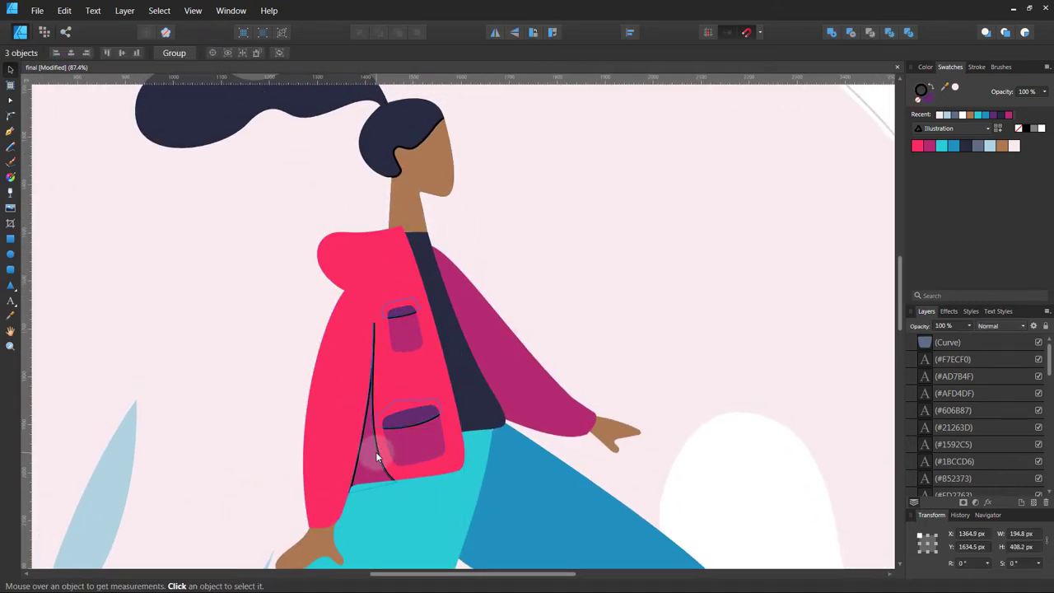
pyautogui.click(593, 275)
pyautogui.scroll(-2, 593, 275)
pyautogui.click(535, 259)
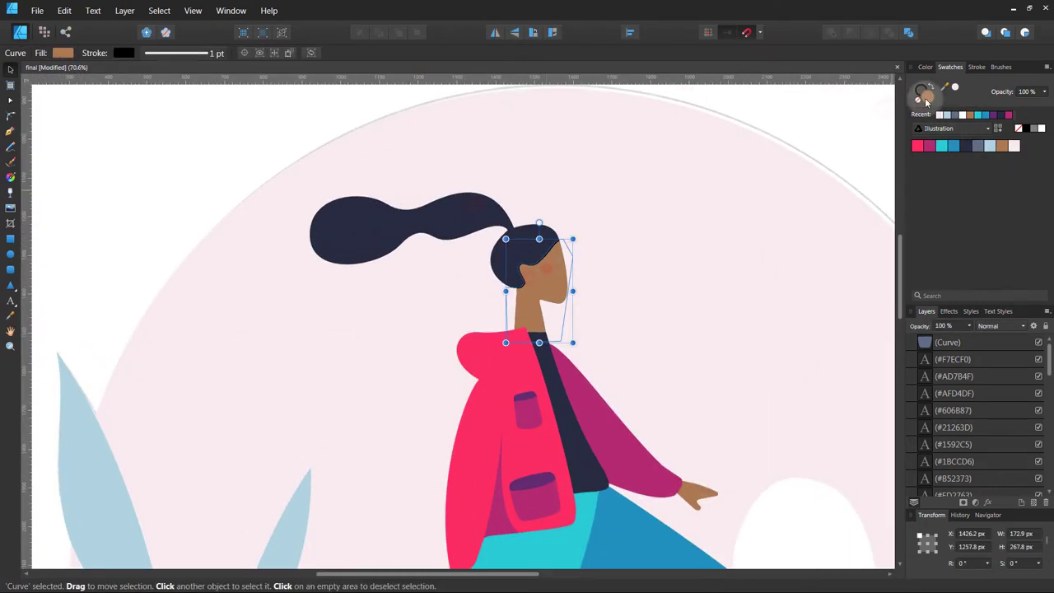
pyautogui.hotkey('ctrl', 'd')
pyautogui.press('z')
pyautogui.hotkey('ctrl', '0')
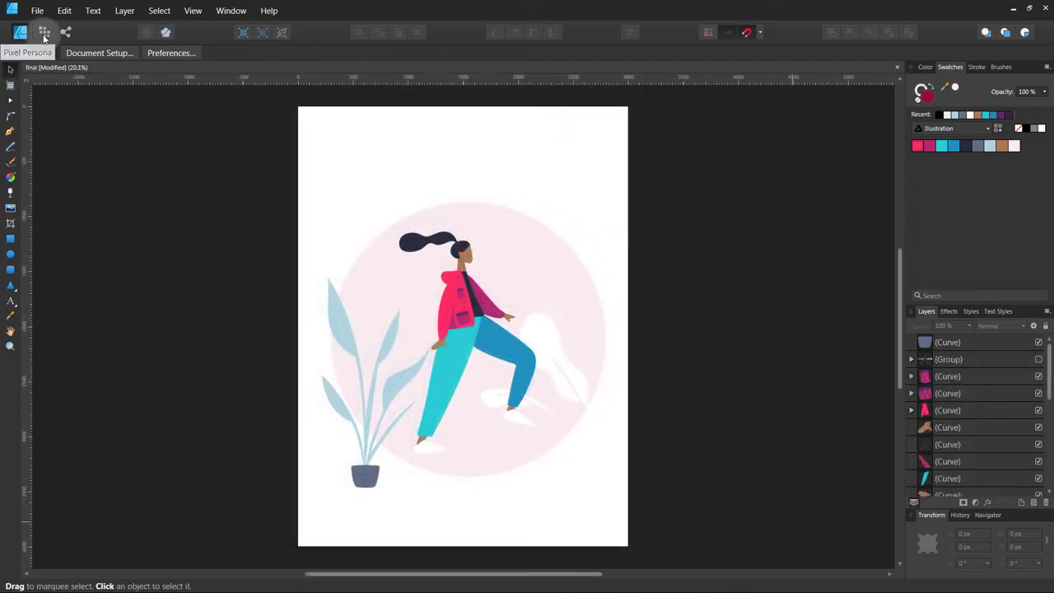
# Float the Brushes panel as its own taller panel and show the colour settings
pyautogui.scroll(3, 527, 379)
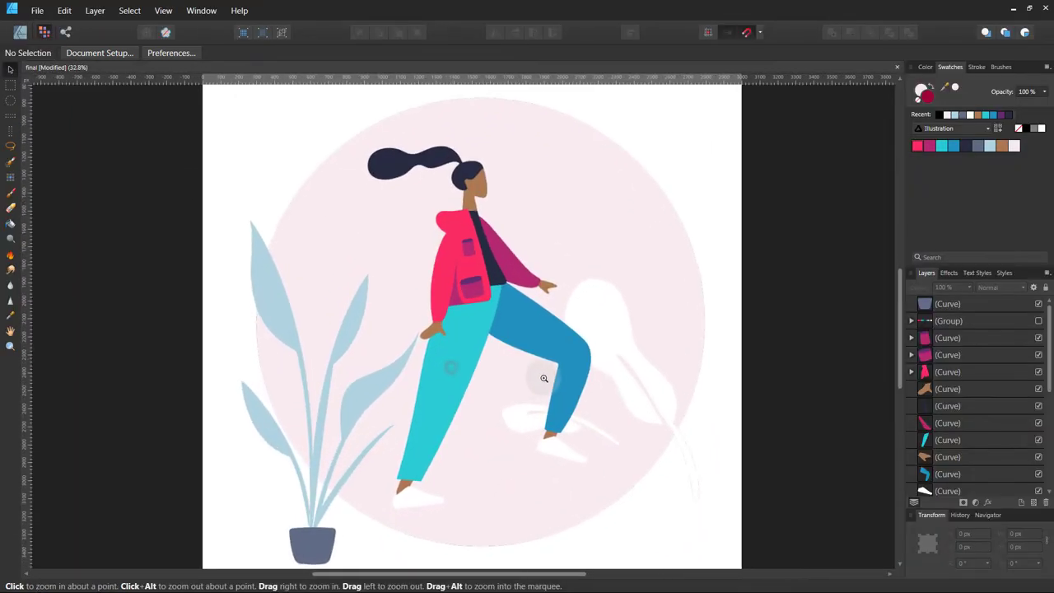
pyautogui.moveTo(1002, 66); pyautogui.dragTo(765, 72)
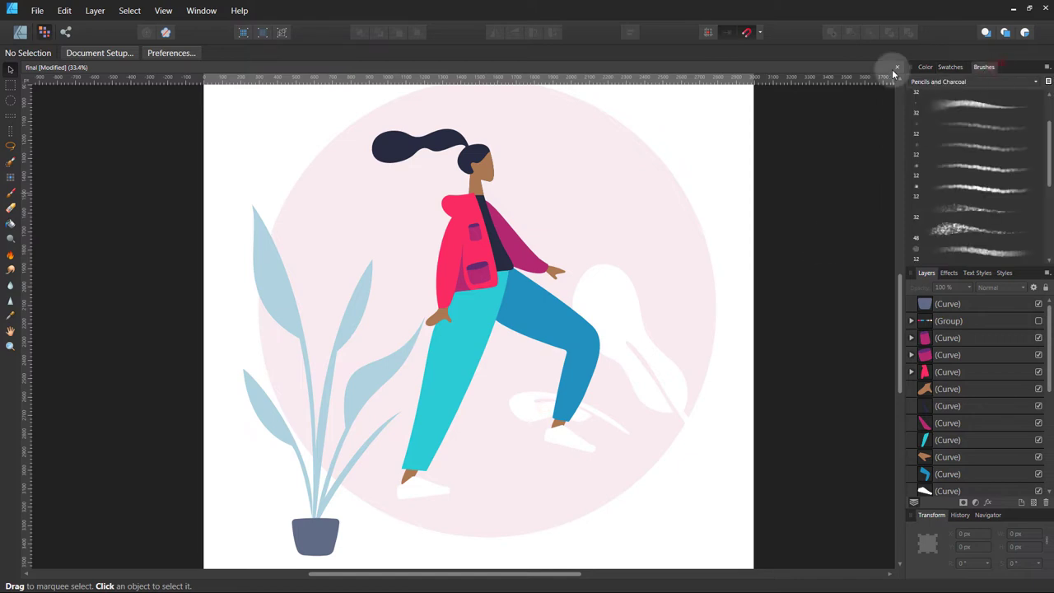
pyautogui.click(924, 68)
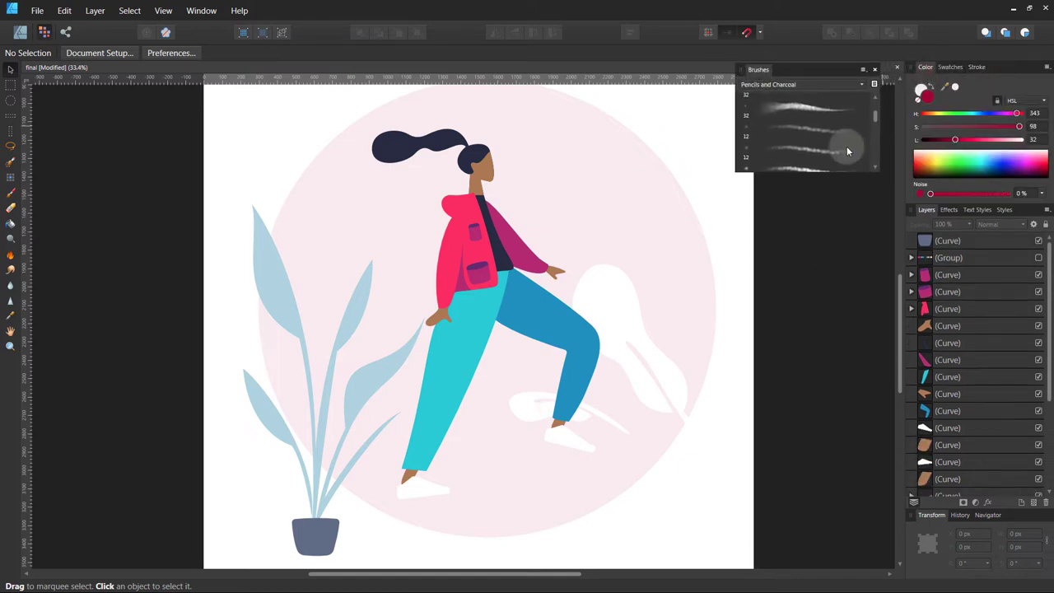
pyautogui.moveTo(832, 179); pyautogui.dragTo(833, 207)
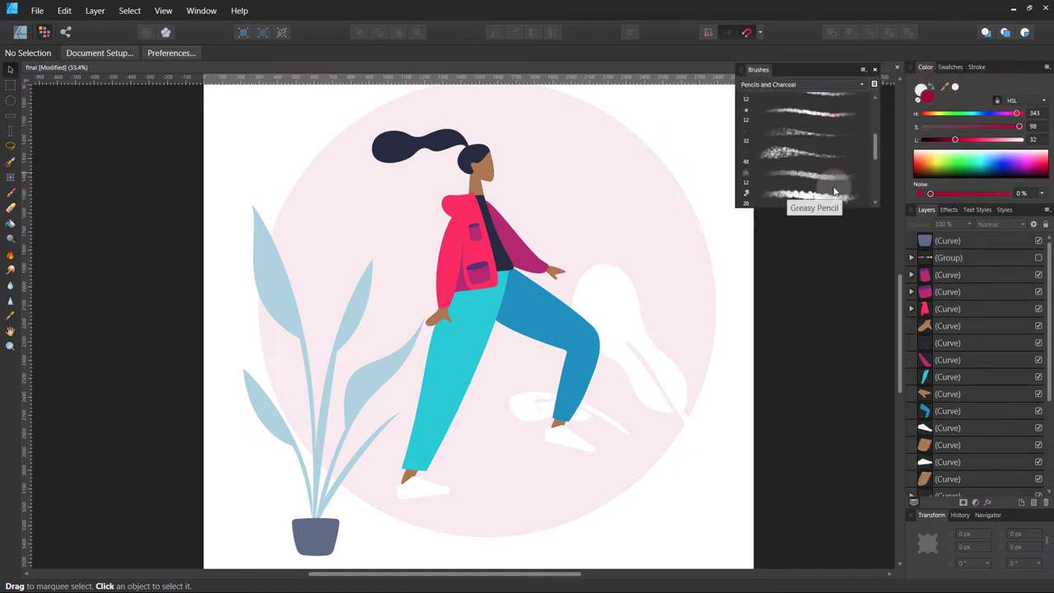
# Choose the Rough Graphite Tilting pencil brush and take dark blue, HSL 197/81/31, as paint colour
pyautogui.click(808, 136)
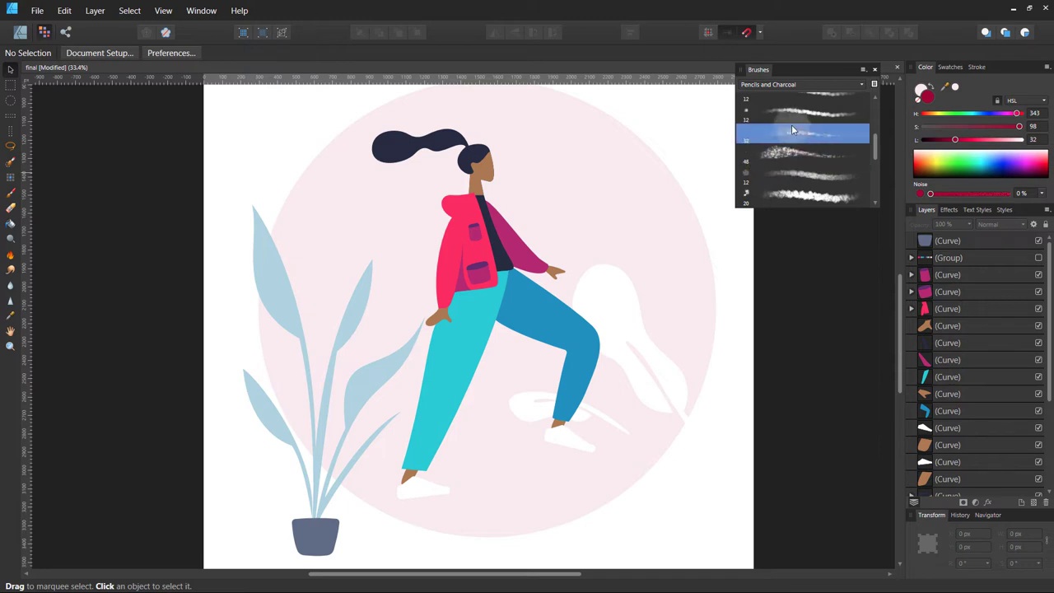
pyautogui.click(791, 84)
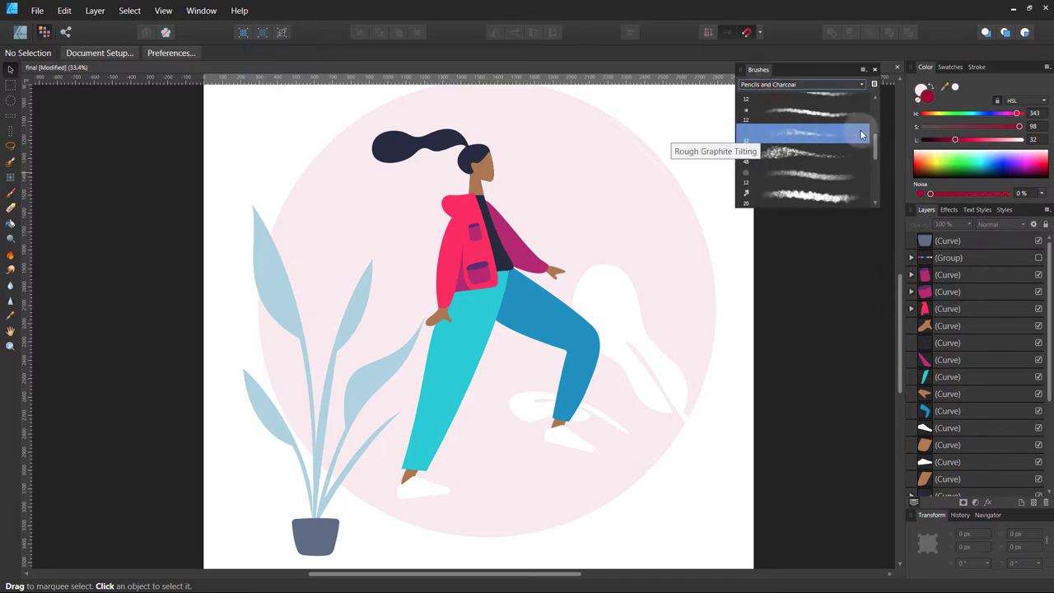
pyautogui.moveTo(926, 66); pyautogui.dragTo(759, 231)
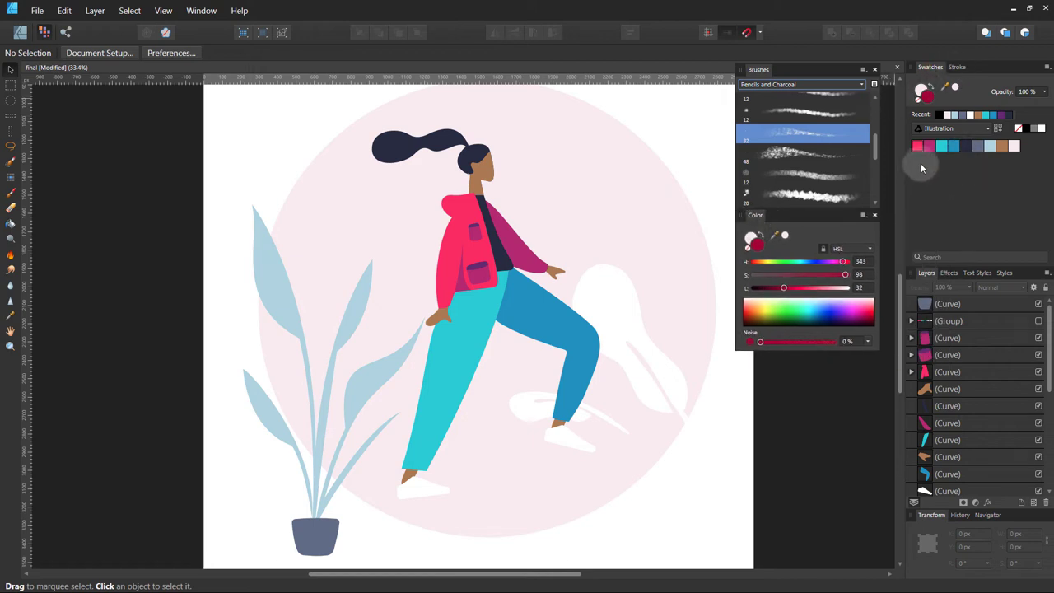
pyautogui.click(952, 148)
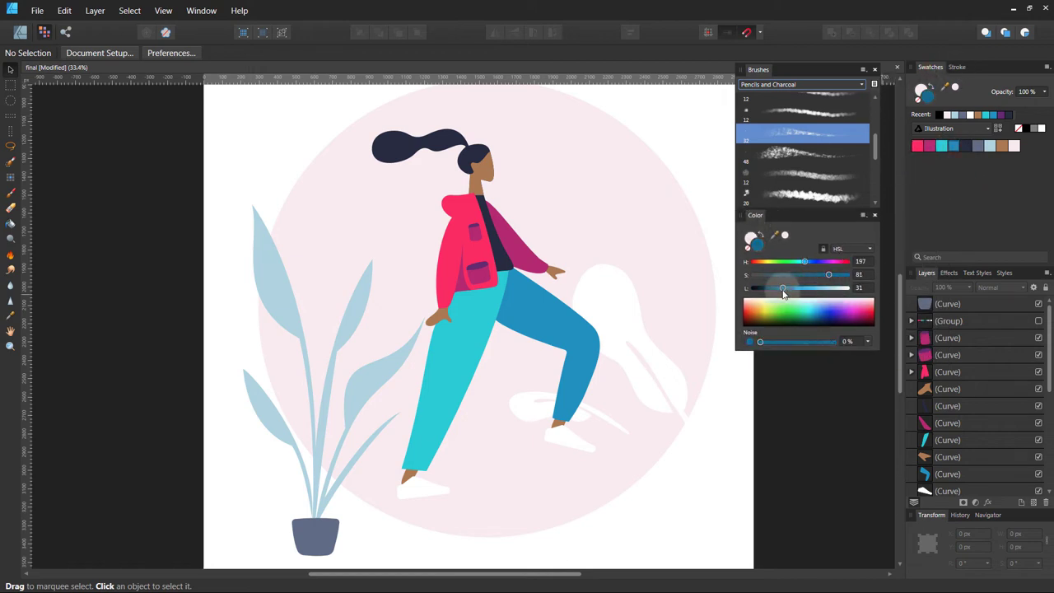
# With a wider Paint Brush, paint grainy dark blue shading over the right leg's layer
pyautogui.click(9, 191)
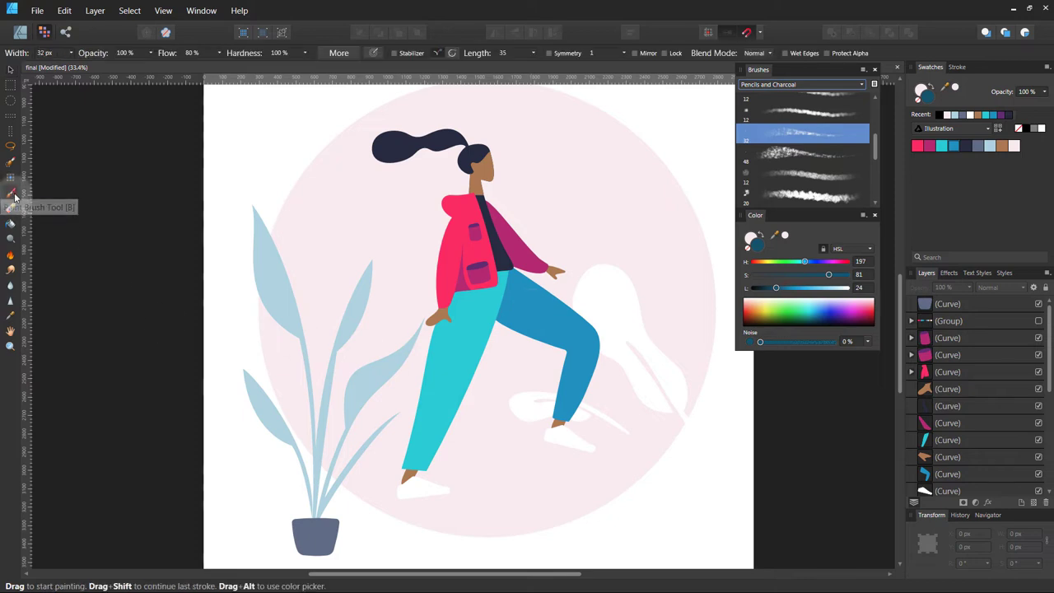
pyautogui.press(']')
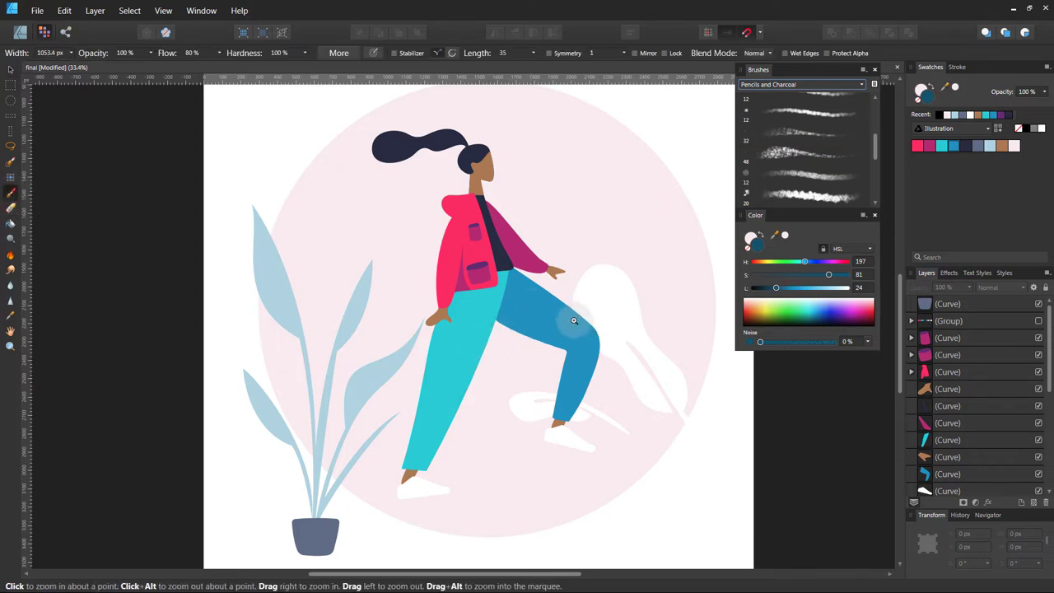
pyautogui.scroll(4, 568, 329)
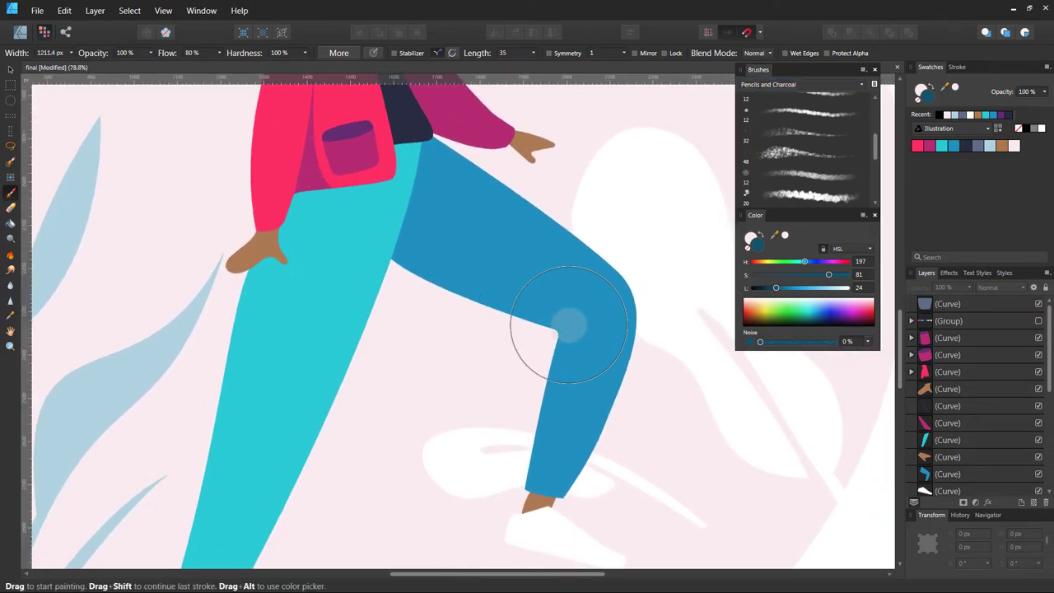
pyautogui.scroll(-1, 1050, 398)
pyautogui.scroll(-2, 1048, 398)
pyautogui.click(947, 423)
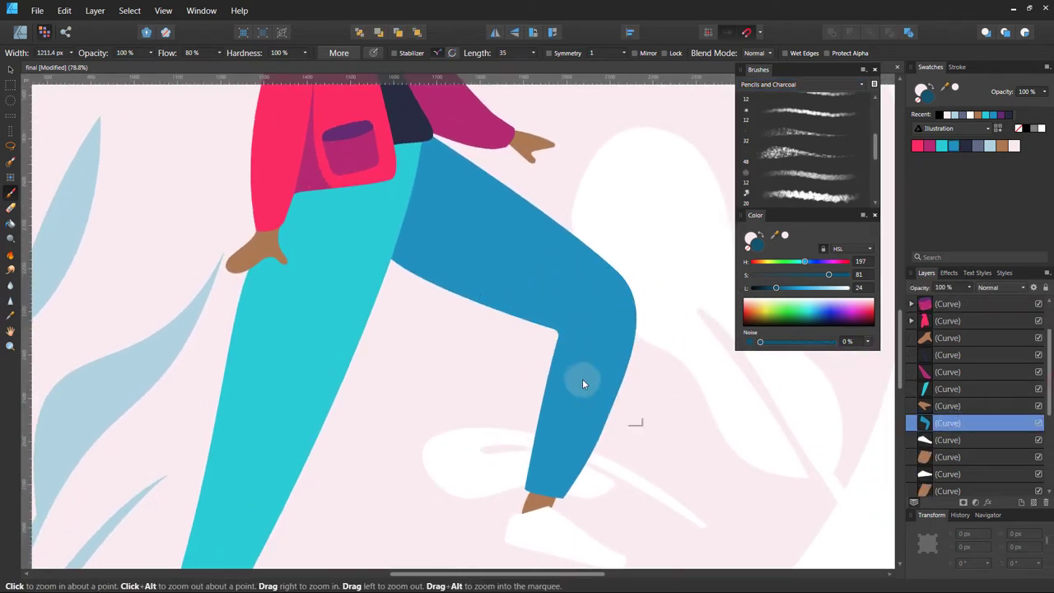
pyautogui.scroll(-2, 574, 359)
pyautogui.moveTo(447, 292); pyautogui.dragTo(454, 277)
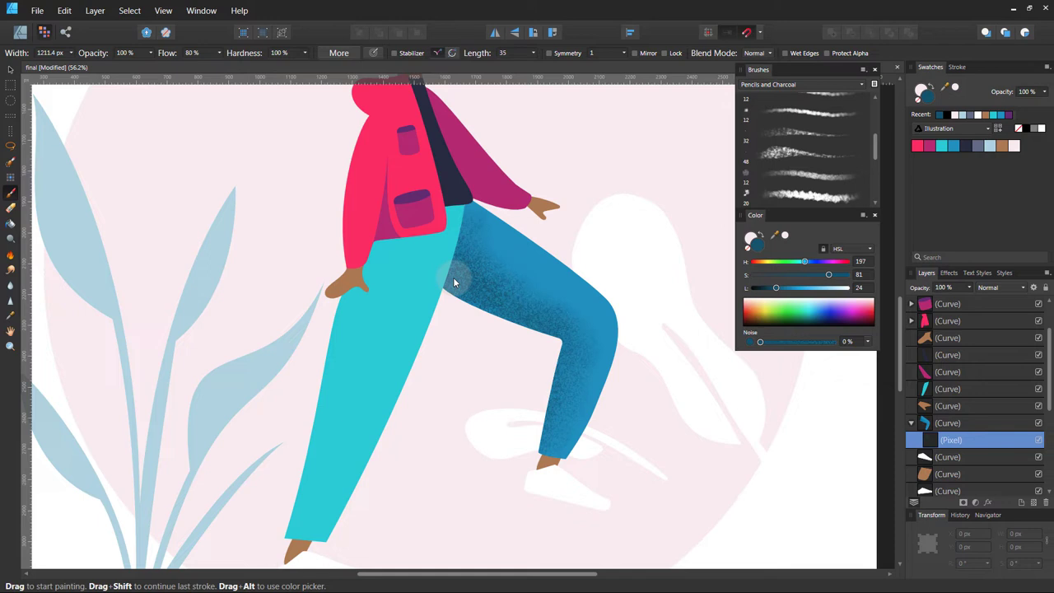
pyautogui.scroll(-1, 453, 276)
pyautogui.scroll(-1, 478, 289)
pyautogui.scroll(-1, 503, 301)
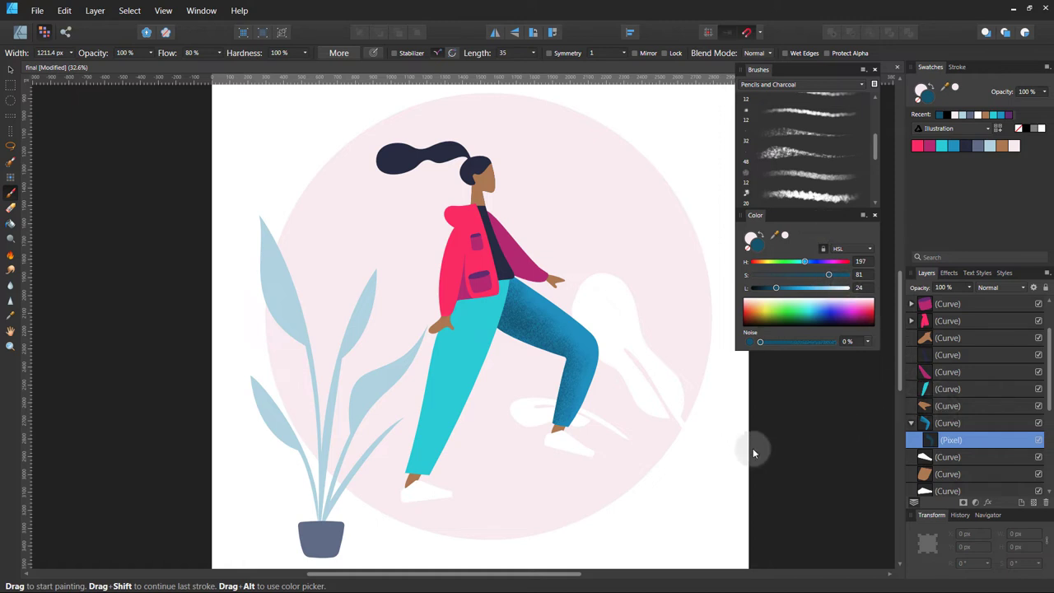
# Paint grainy teal shading, HSL 183/100/28, over the turquoise front leg
pyautogui.press('v')
pyautogui.click(748, 424)
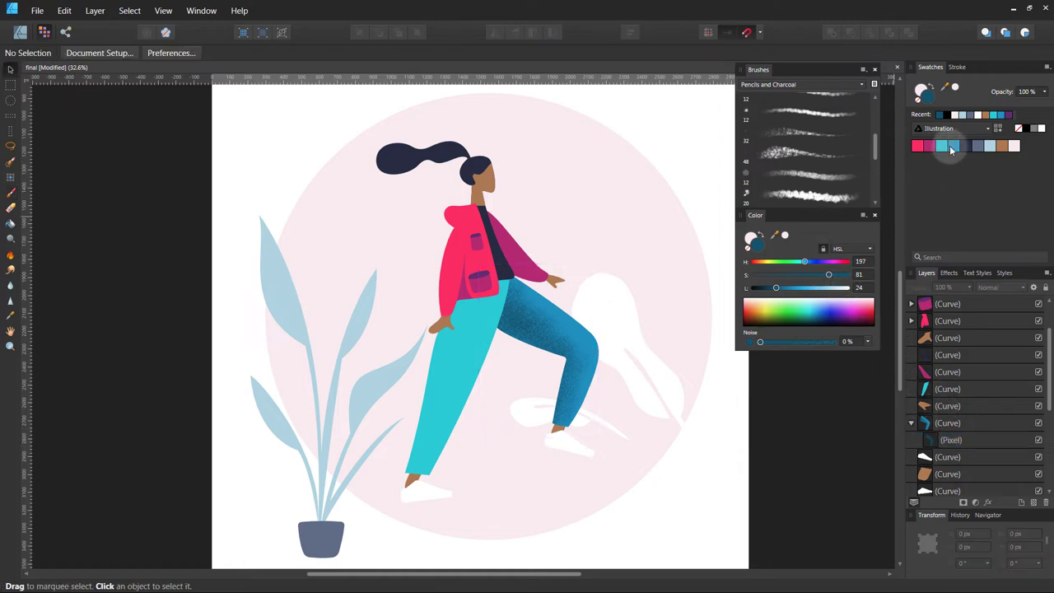
pyautogui.click(951, 147)
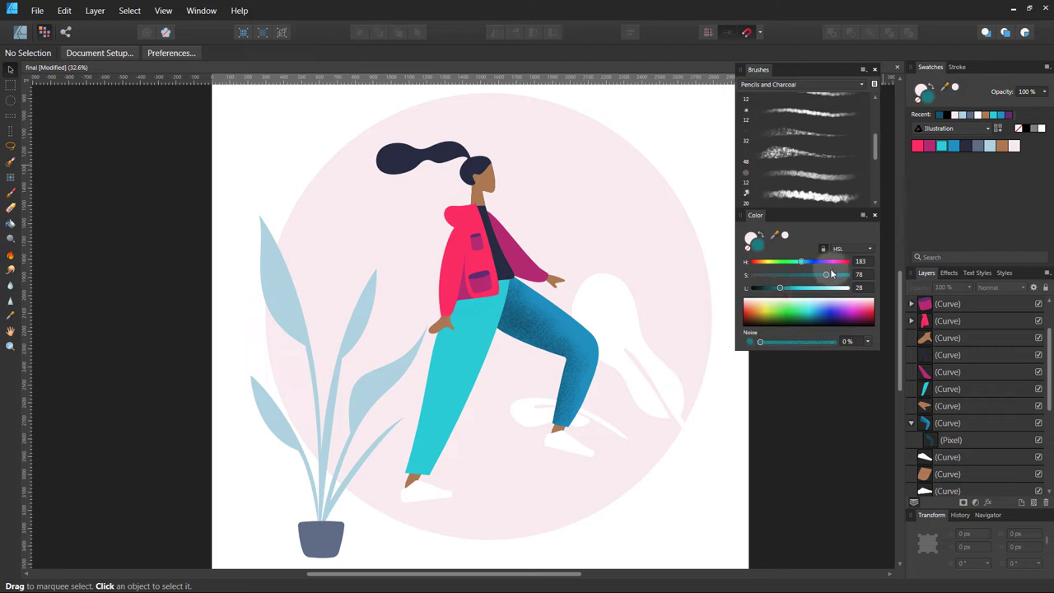
pyautogui.moveTo(847, 278); pyautogui.dragTo(854, 277)
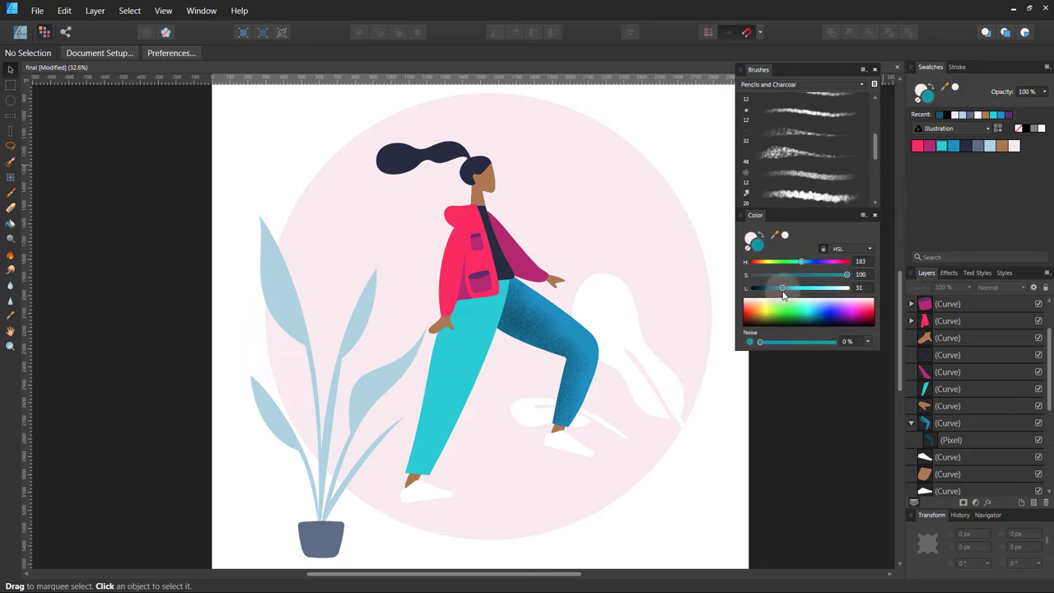
pyautogui.keyDown('ctrl'); pyautogui.click(458, 393); pyautogui.keyUp('ctrl')
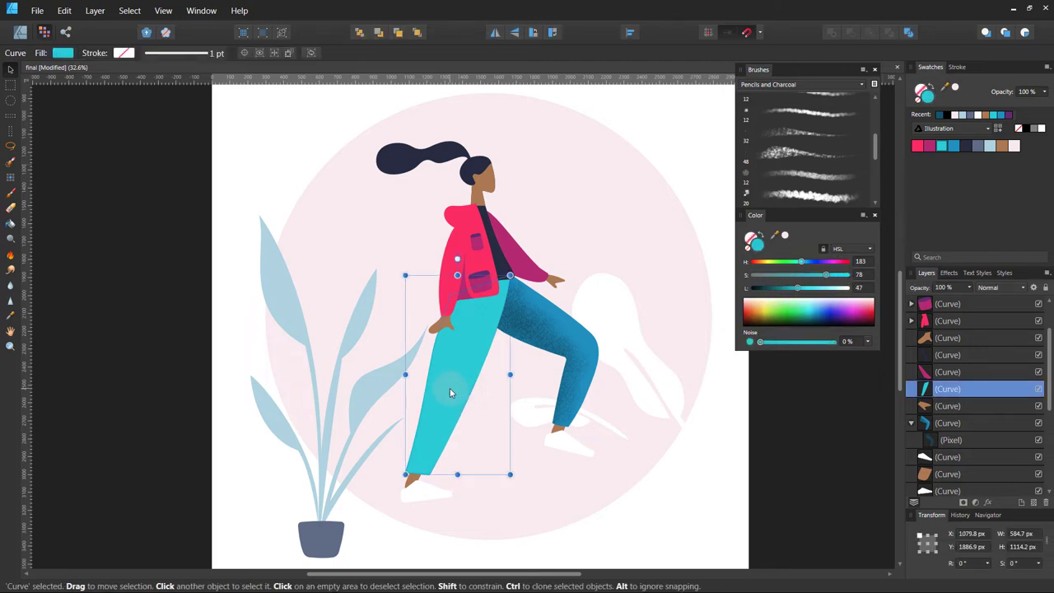
pyautogui.press('b')
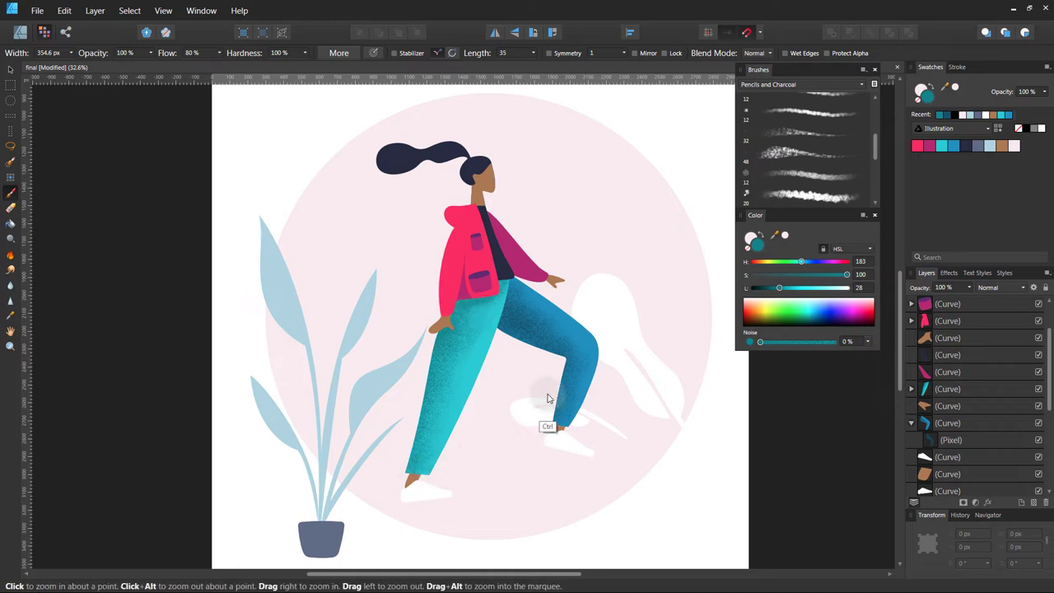
pyautogui.scroll(-1, 568, 375)
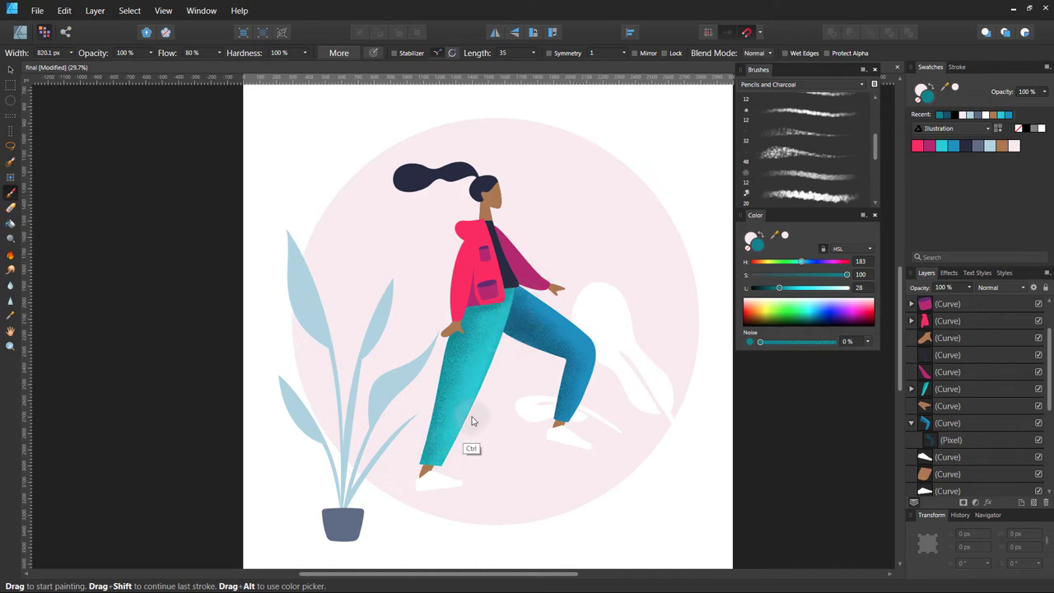
# Select the red jacket, darken the pink, and paint grainy shading over the jacket
pyautogui.scroll(-2, 588, 365)
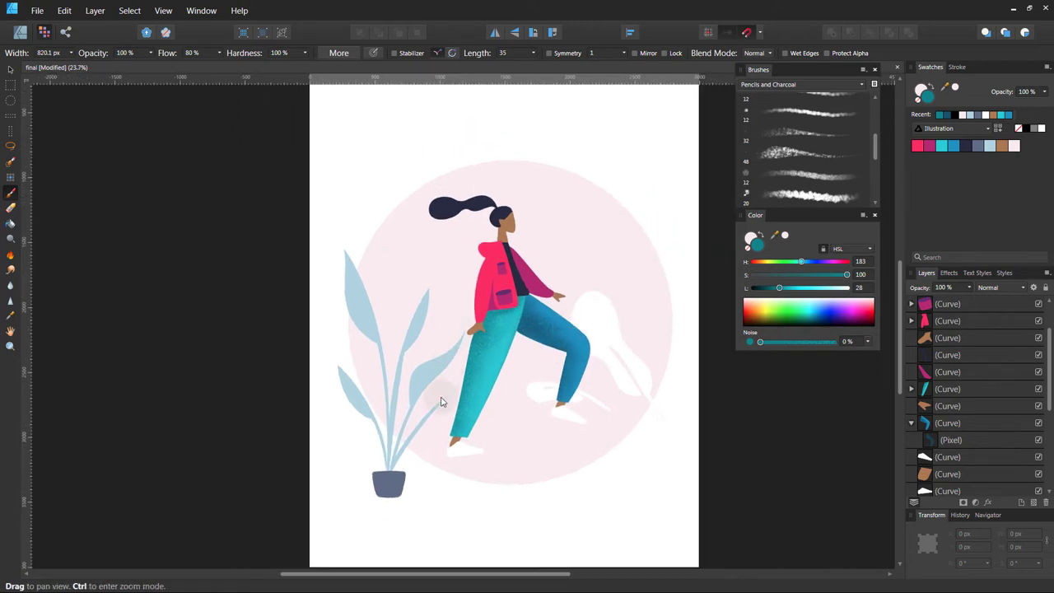
pyautogui.scroll(1, 506, 341)
pyautogui.scroll(2, 471, 392)
pyautogui.scroll(2, 542, 295)
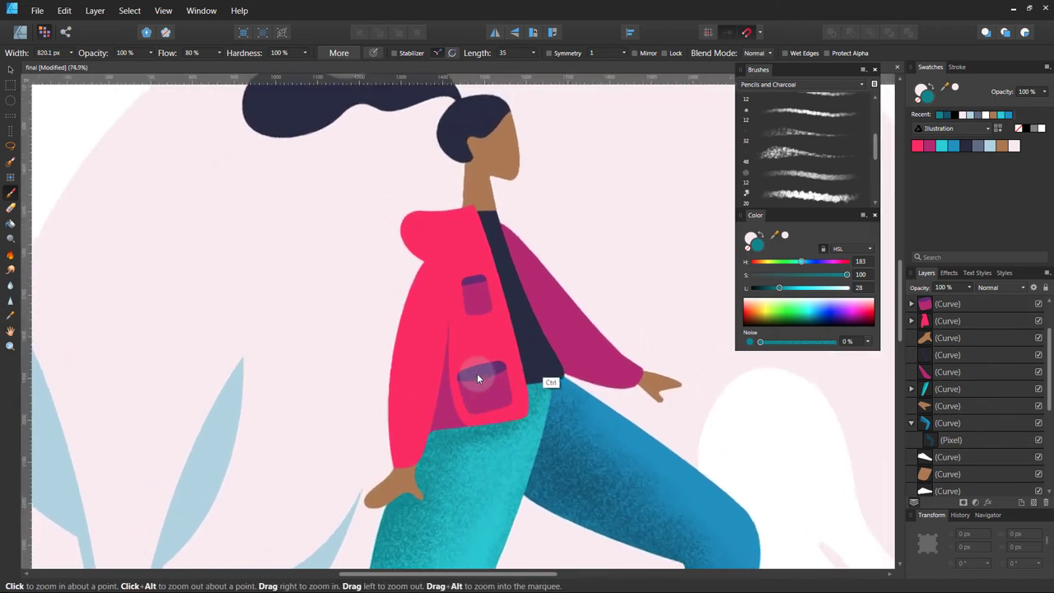
pyautogui.click(935, 320)
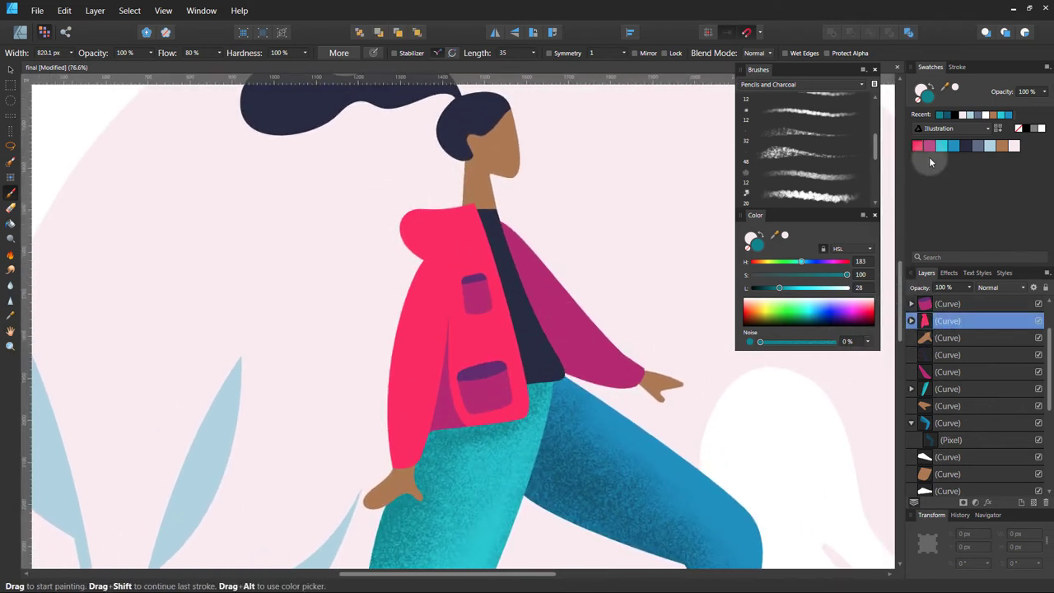
pyautogui.hotkey('ctrl', 'd')
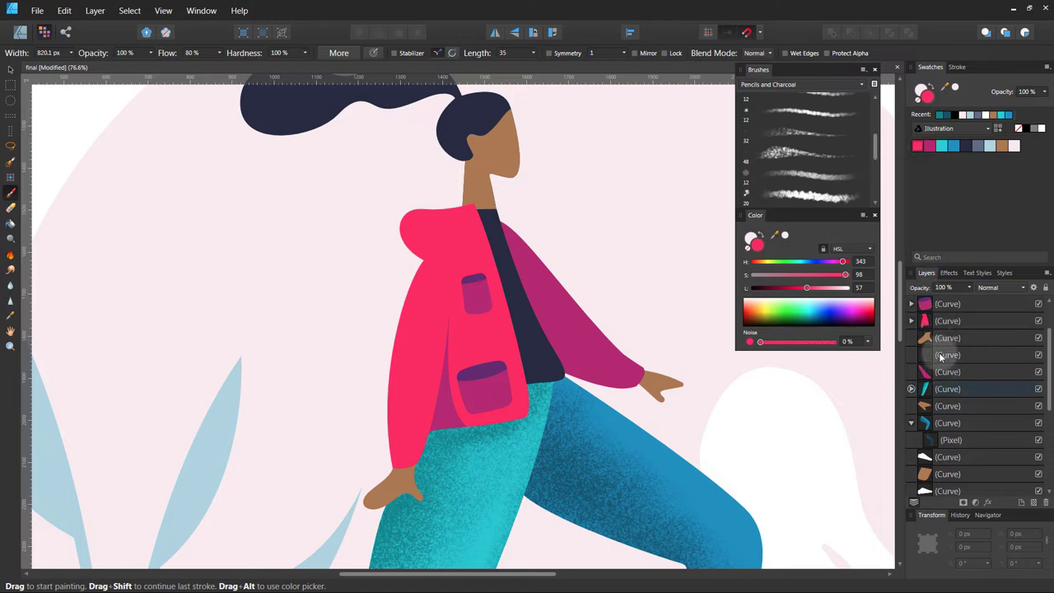
pyautogui.click(942, 322)
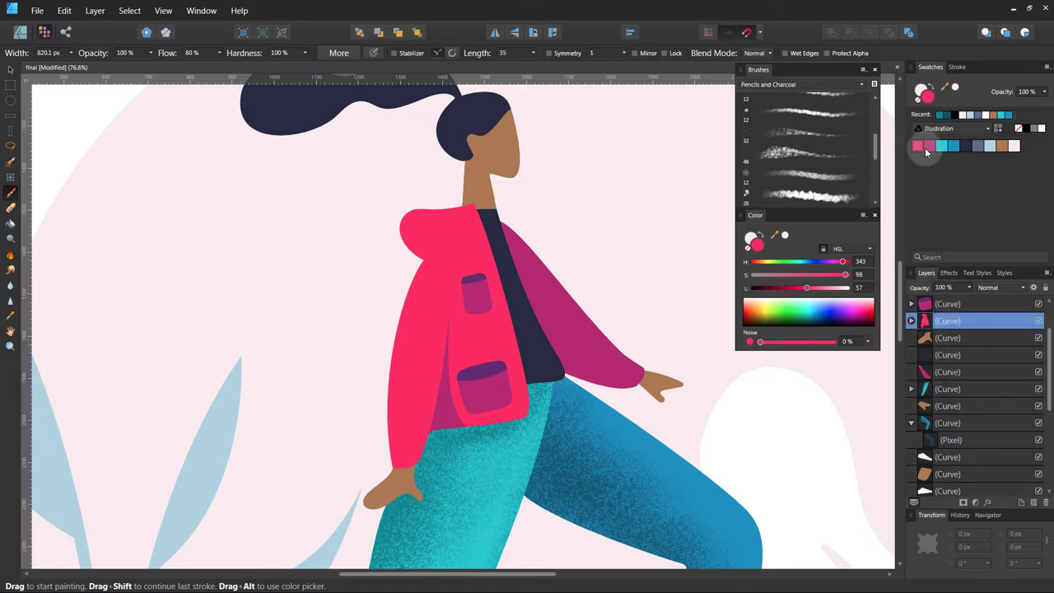
pyautogui.moveTo(807, 287); pyautogui.dragTo(774, 289)
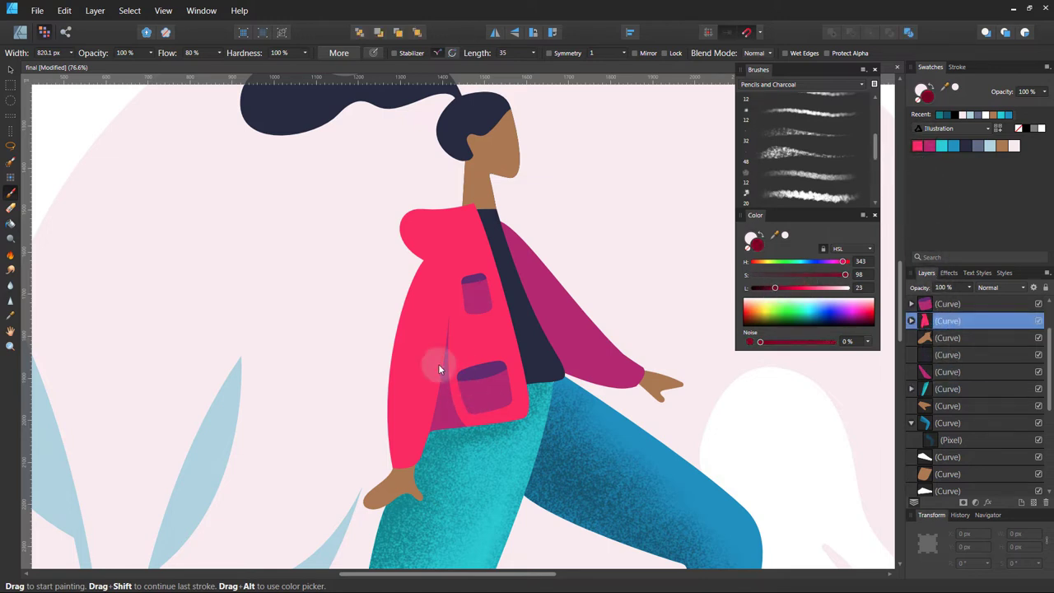
pyautogui.moveTo(409, 413); pyautogui.dragTo(418, 420)
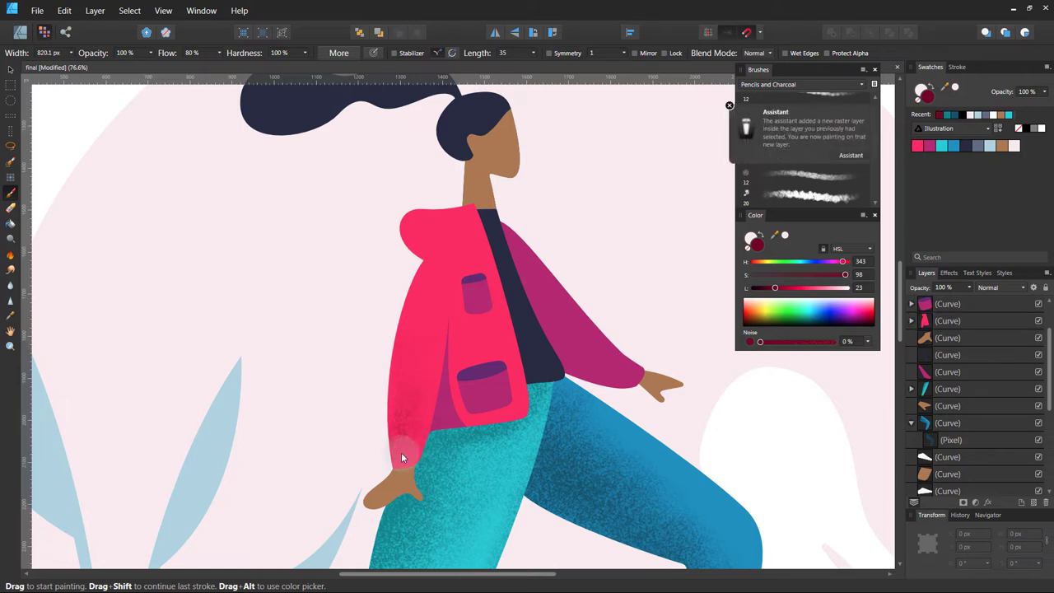
pyautogui.moveTo(403, 459); pyautogui.dragTo(399, 361)
# Enlarge the brush and paint darker shading along the magenta sleeve
pyautogui.press(']')
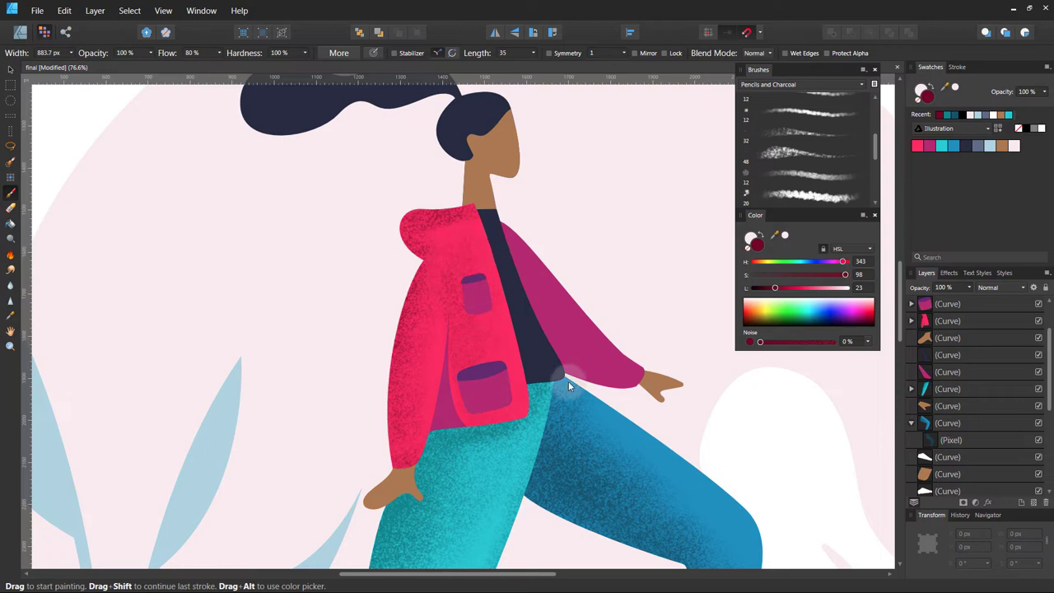
pyautogui.click(927, 145)
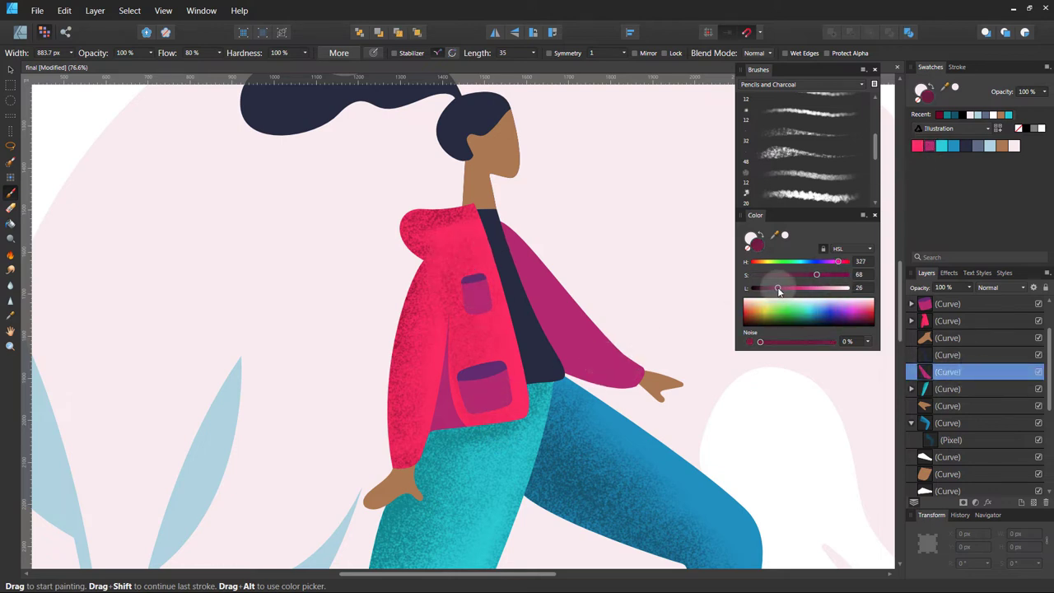
pyautogui.moveTo(550, 333); pyautogui.dragTo(528, 304)
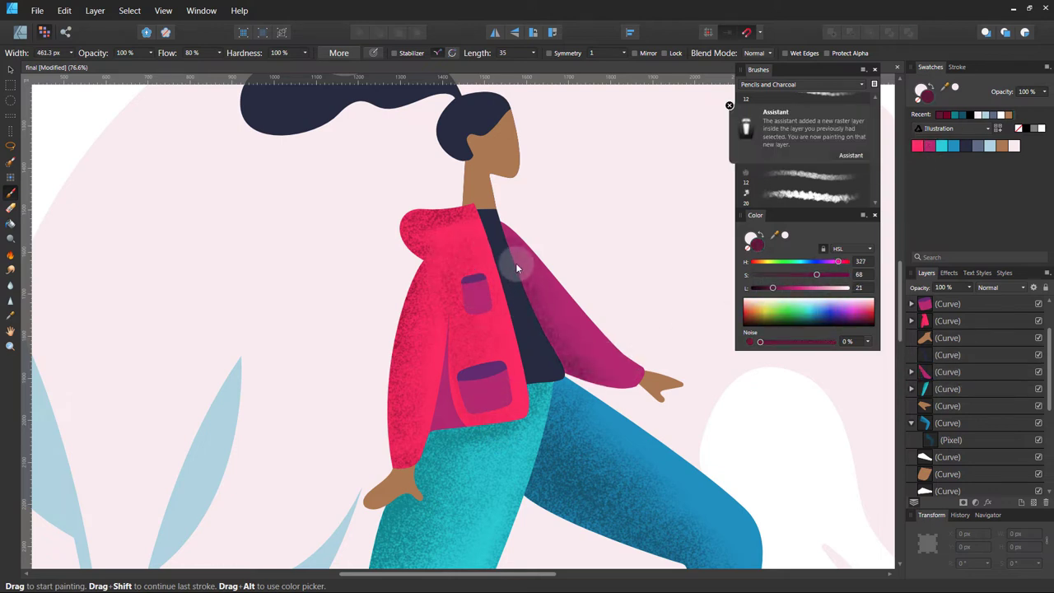
pyautogui.moveTo(516, 263); pyautogui.dragTo(616, 400)
# Shade the lower and upper pockets and dab dark shading onto the navy shirt
pyautogui.click(958, 354)
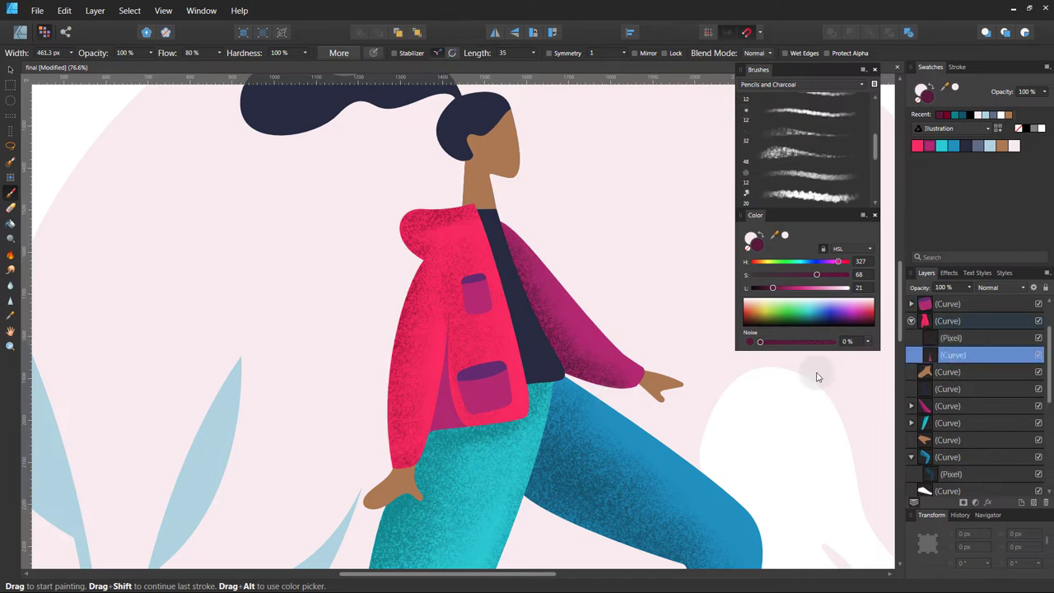
pyautogui.click(440, 424)
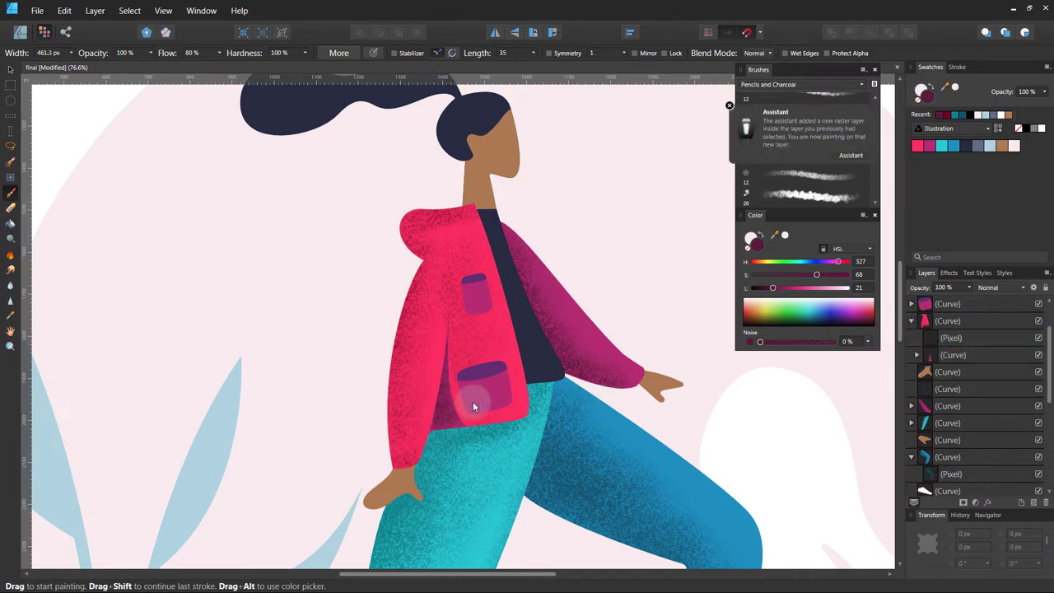
pyautogui.moveTo(492, 405); pyautogui.dragTo(472, 403)
pyautogui.scroll(3, 948, 330)
pyautogui.click(468, 291)
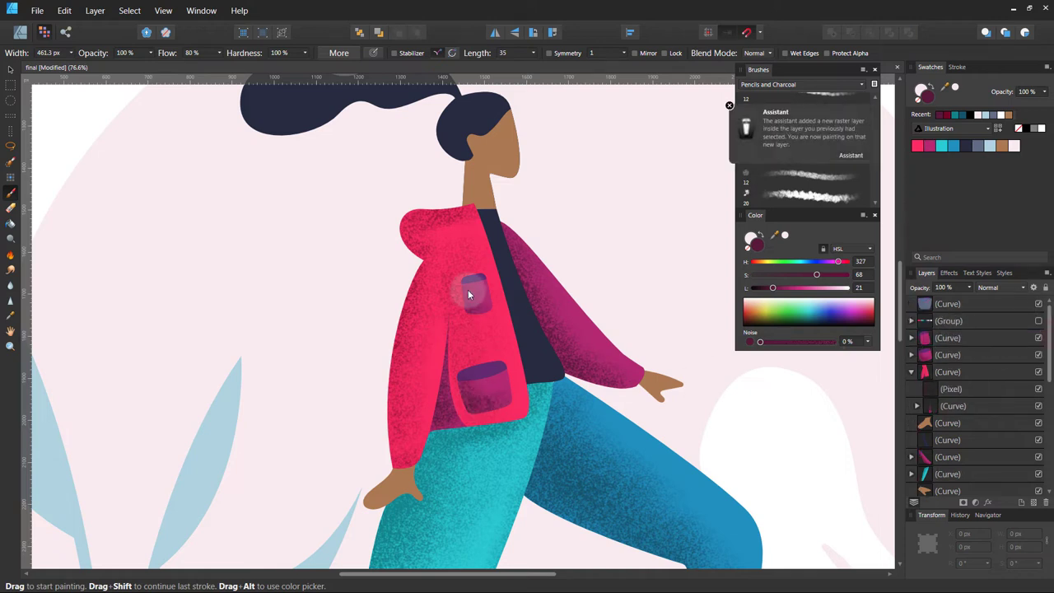
pyautogui.click(947, 406)
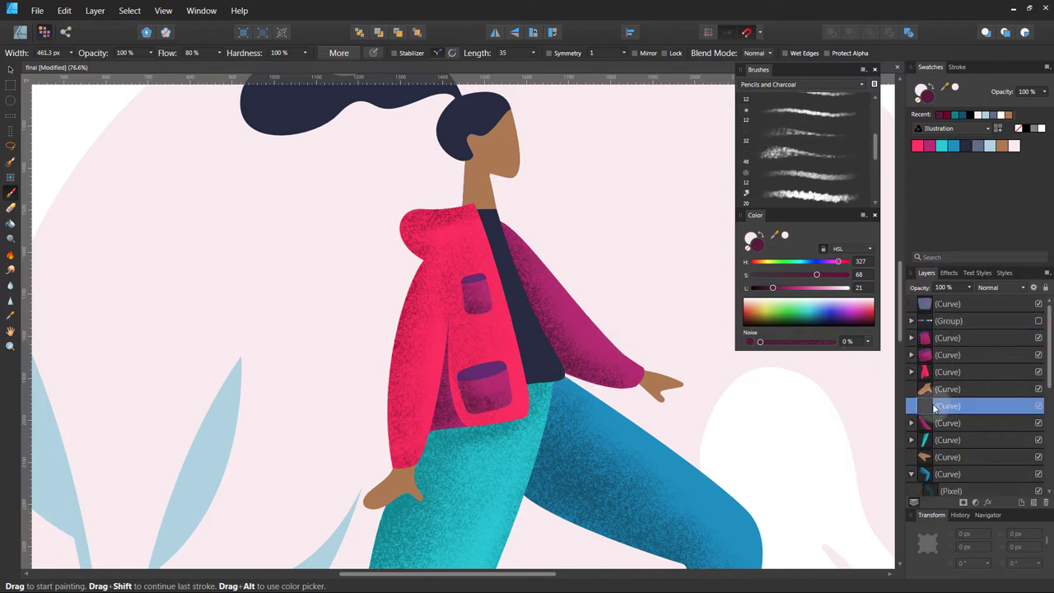
pyautogui.click(517, 323)
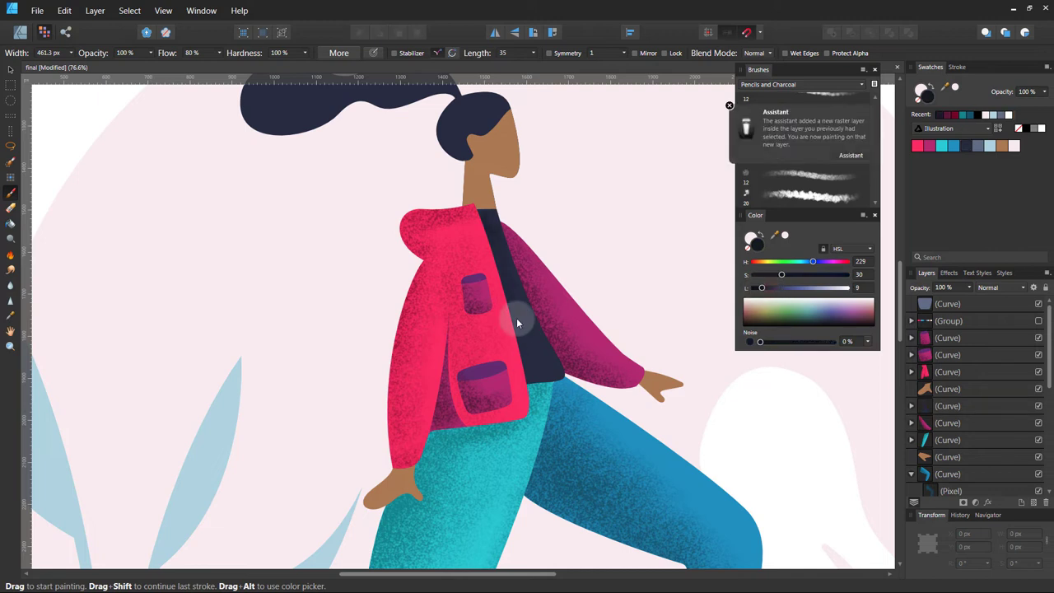
# At 100% zoom, paint darker brown grainy shading on the face near the ear
pyautogui.hotkey('ctrl', '1')
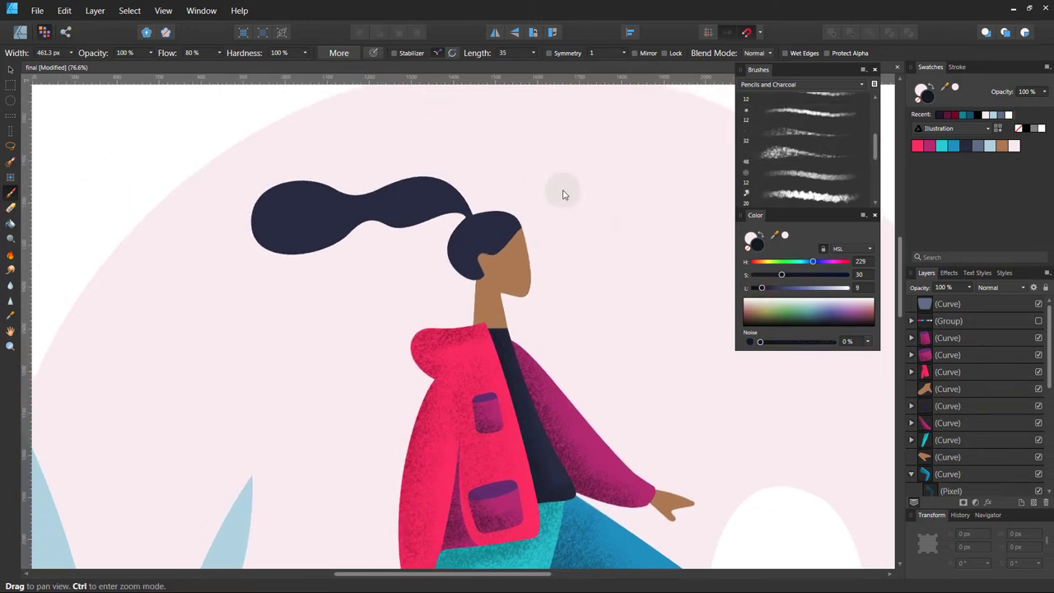
pyautogui.scroll(-1, 1052, 406)
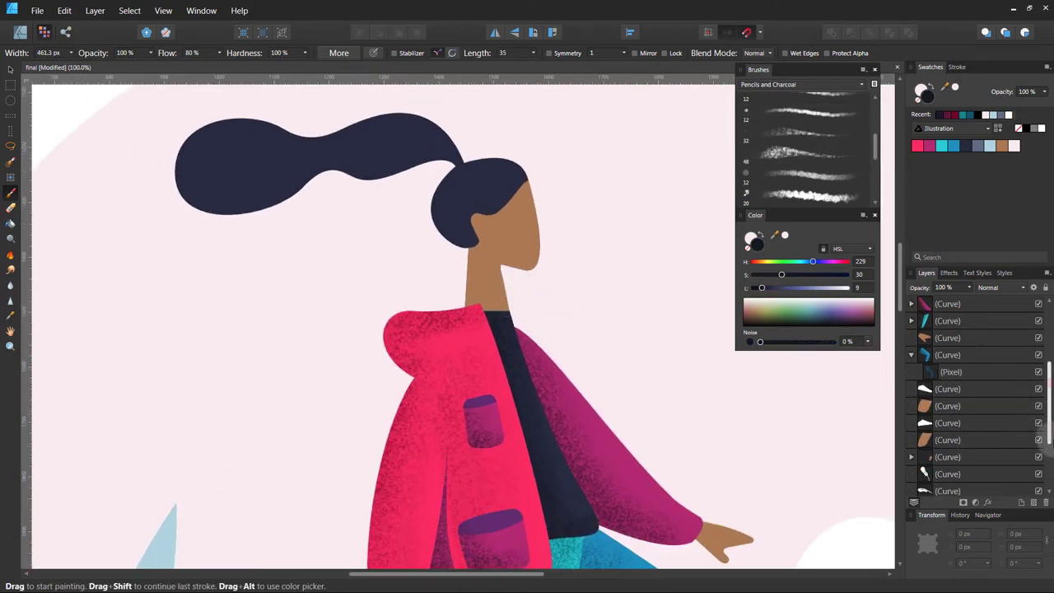
pyautogui.scroll(-4, 1053, 405)
pyautogui.click(947, 406)
pyautogui.click(1001, 146)
pyautogui.moveTo(801, 288); pyautogui.dragTo(785, 287)
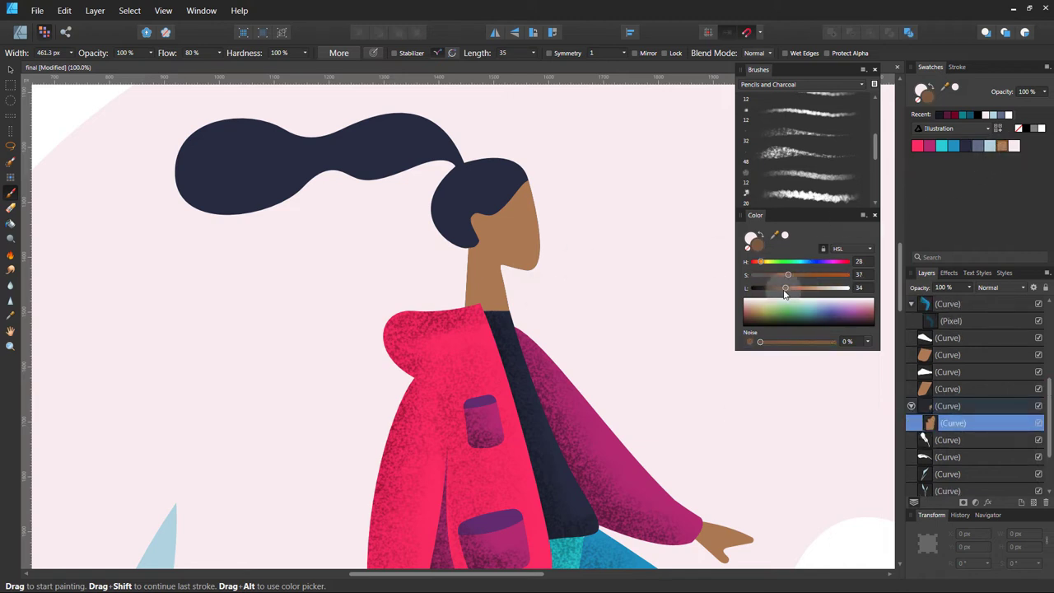
pyautogui.keyDown('alt'); pyautogui.click(522, 277); pyautogui.keyUp('alt')
pyautogui.moveTo(522, 277); pyautogui.dragTo(478, 277)
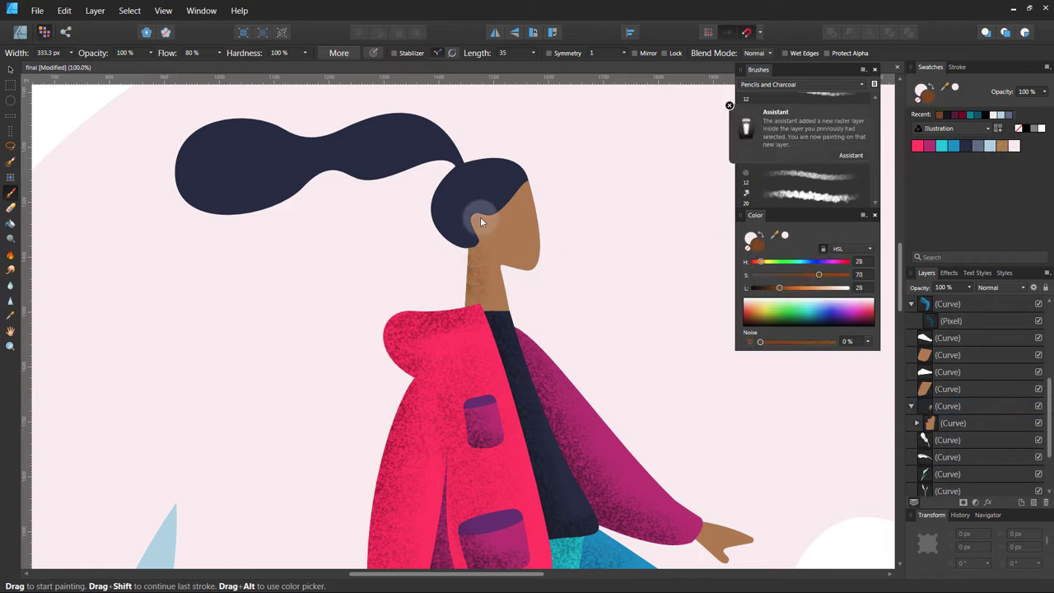
pyautogui.moveTo(499, 217); pyautogui.dragTo(491, 254)
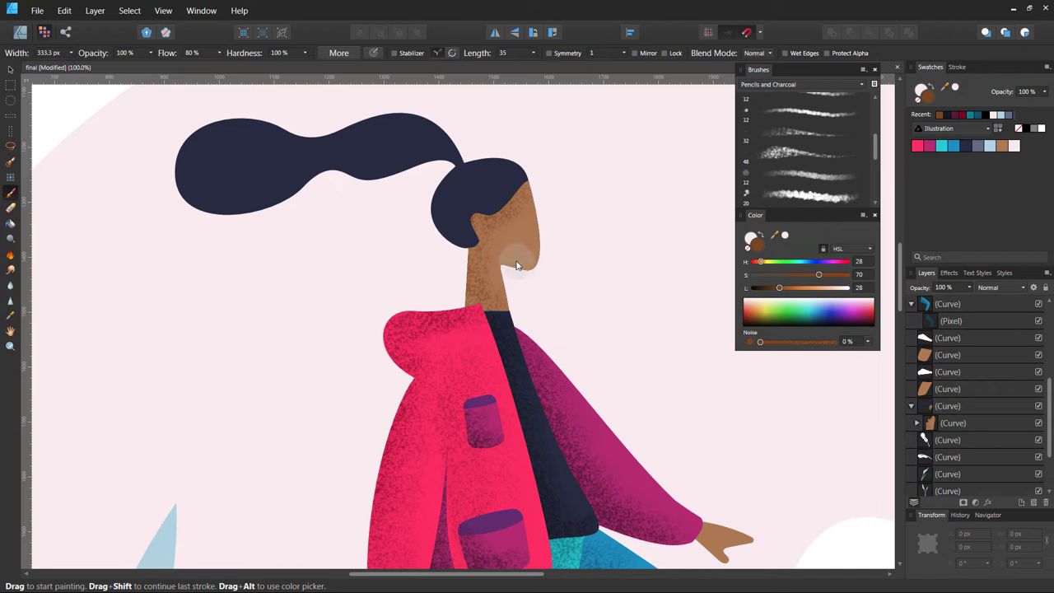
# Texture the dark ponytail hair, then zoom out and add more shading to the red jacket
pyautogui.click(947, 406)
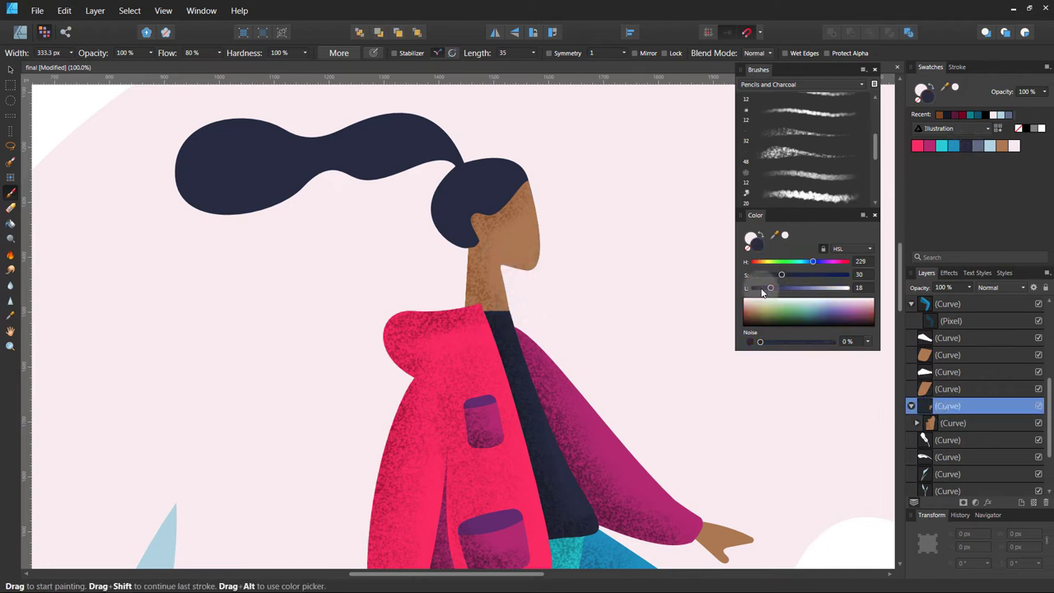
pyautogui.moveTo(240, 127); pyautogui.dragTo(442, 163)
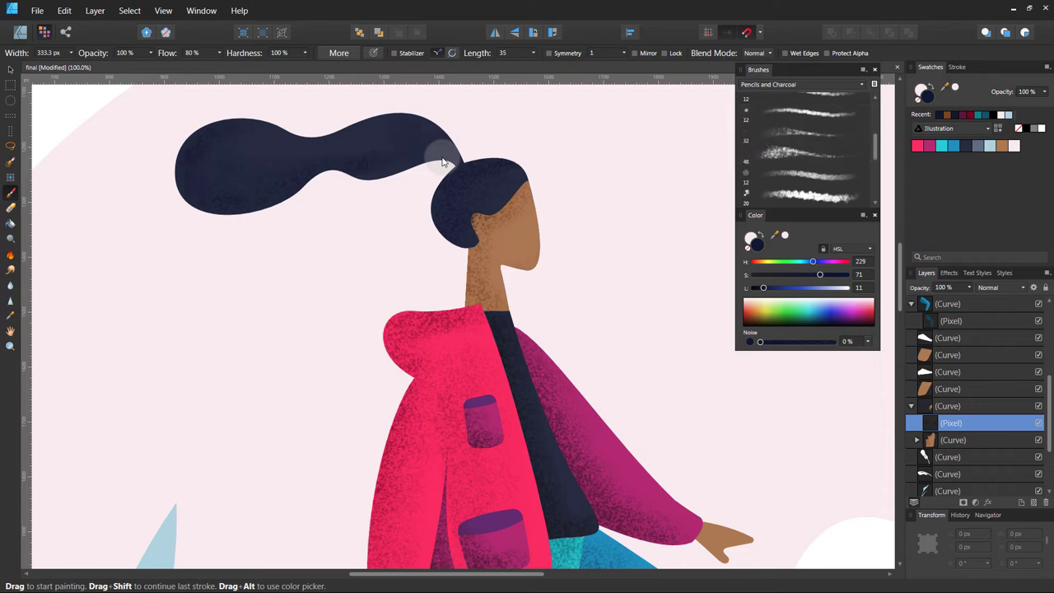
pyautogui.hotkey('ctrl', '0')
pyautogui.scroll(2, 478, 357)
pyautogui.scroll(2, 478, 330)
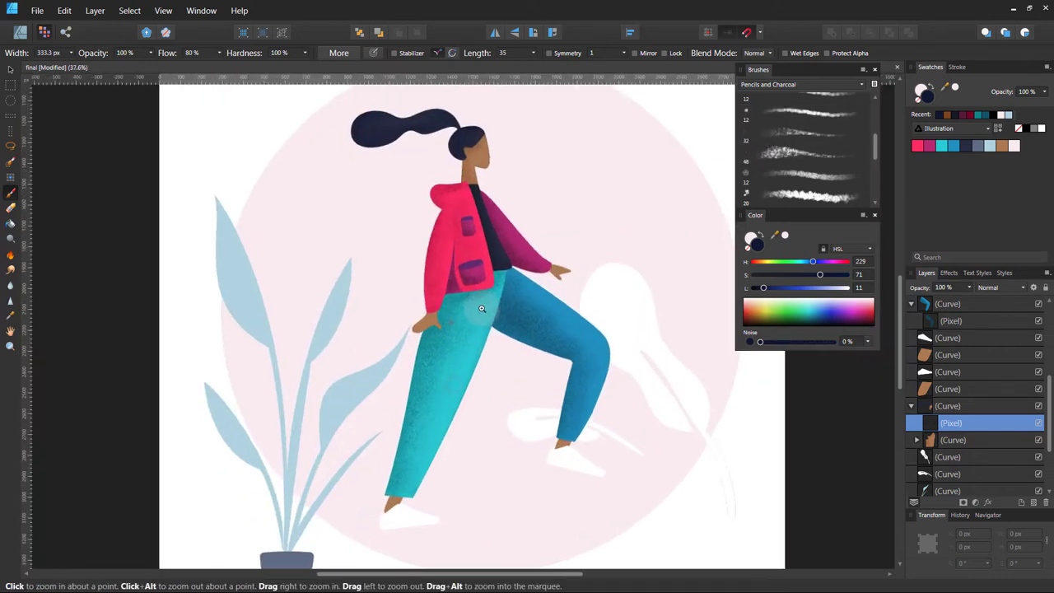
pyautogui.scroll(1, 477, 313)
pyautogui.scroll(1, 972, 346)
pyautogui.click(948, 355)
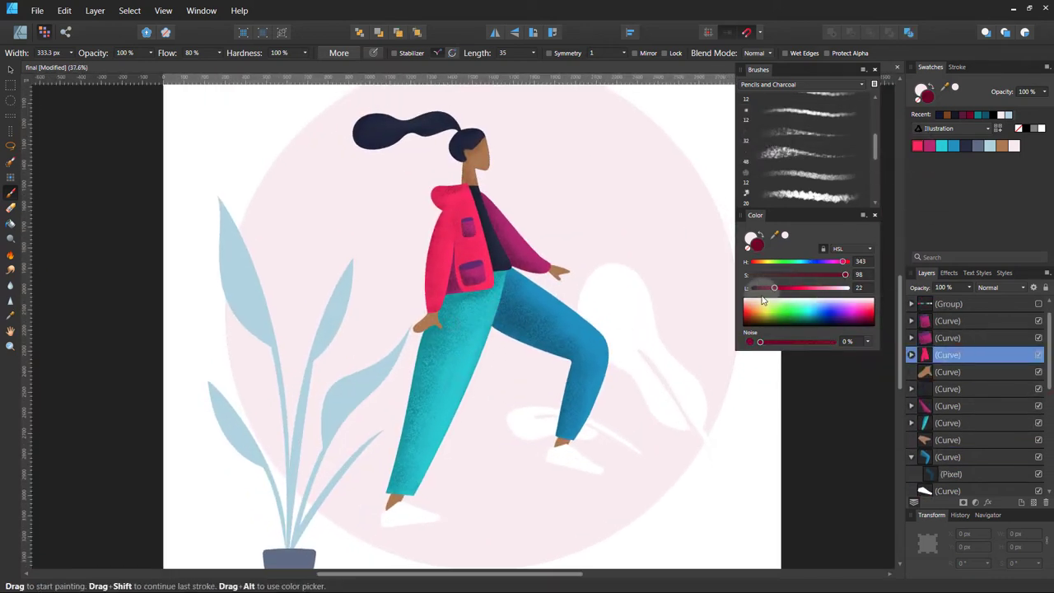
pyautogui.click(416, 286)
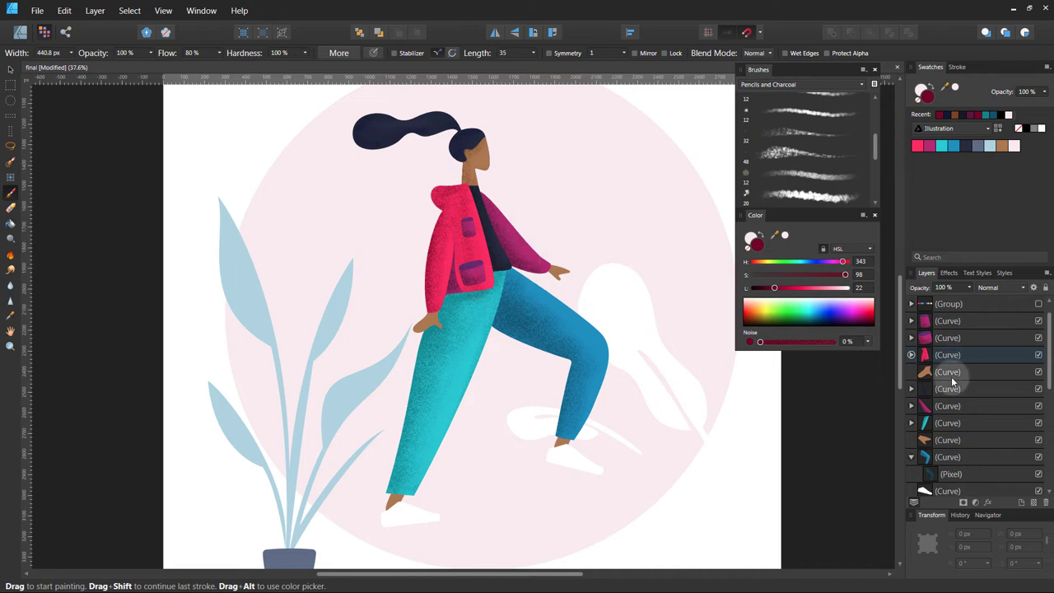
# Select the brown skin shape and shrink the brush to about 270.7 px
pyautogui.click(947, 406)
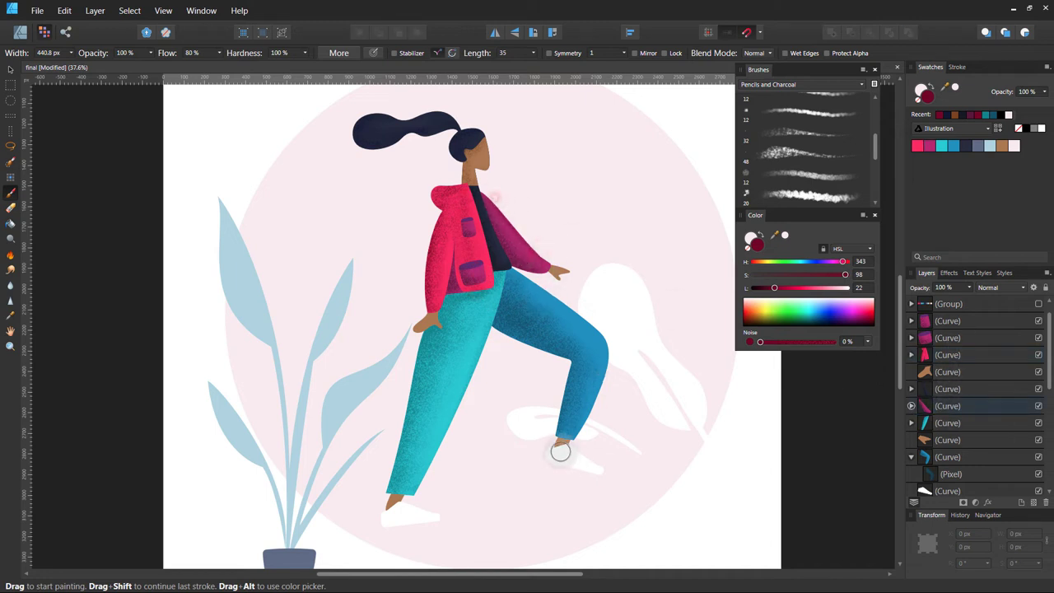
pyautogui.click(947, 372)
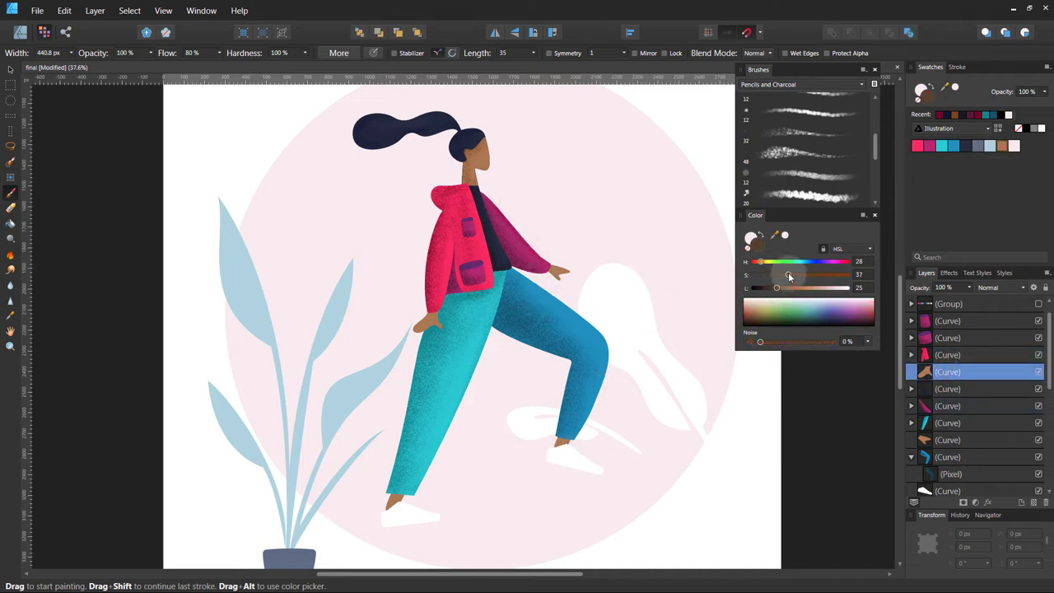
pyautogui.hotkey('ctrl', 'd')
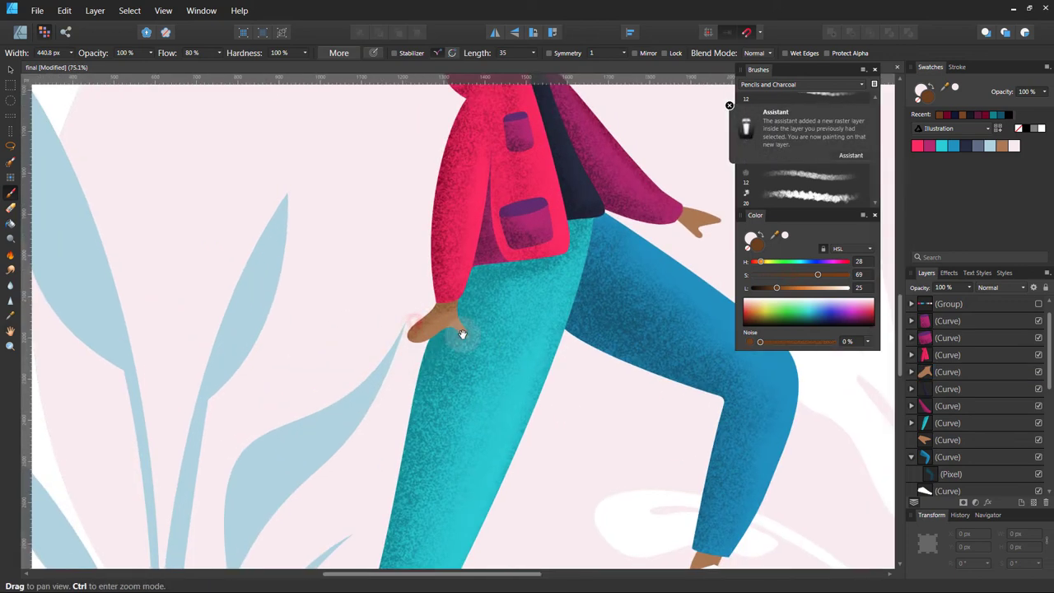
pyautogui.scroll(3, 394, 369)
pyautogui.click(914, 440)
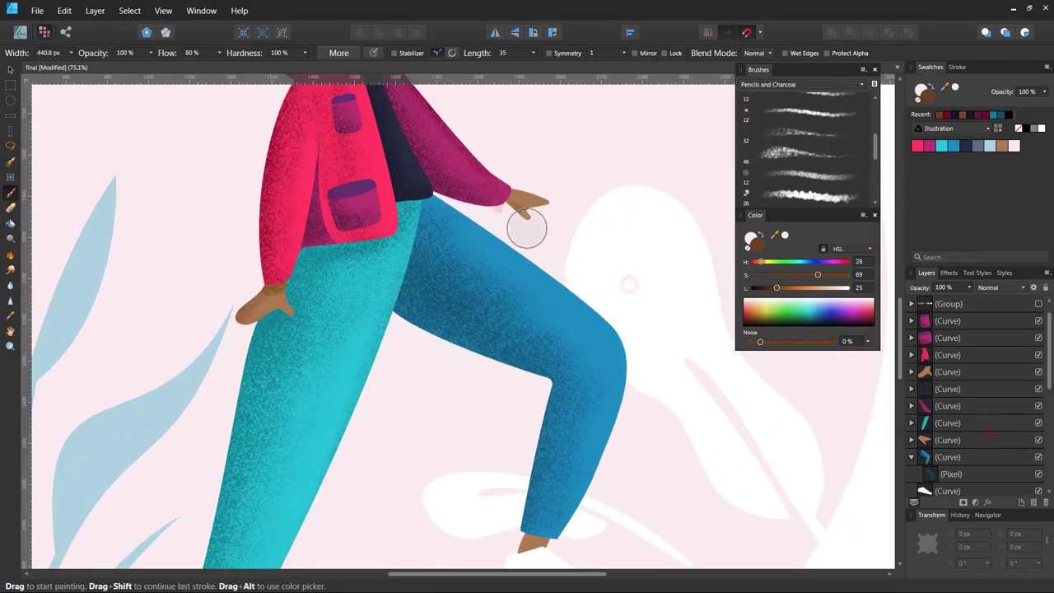
pyautogui.press('[')
pyautogui.press('[')
pyautogui.press('[')
# Paint grainy brown shading, HSL 28/69/25, over the ankle just above the shoe
pyautogui.scroll(-5, 558, 202)
pyautogui.hscroll(-3, 559, 201)
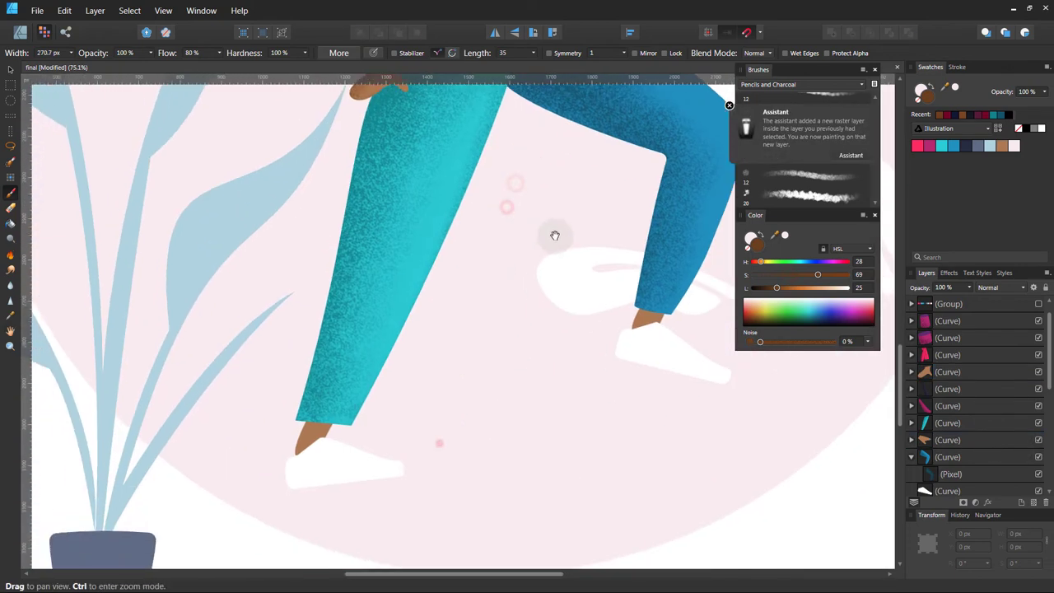
pyautogui.click(944, 456)
pyautogui.click(302, 444)
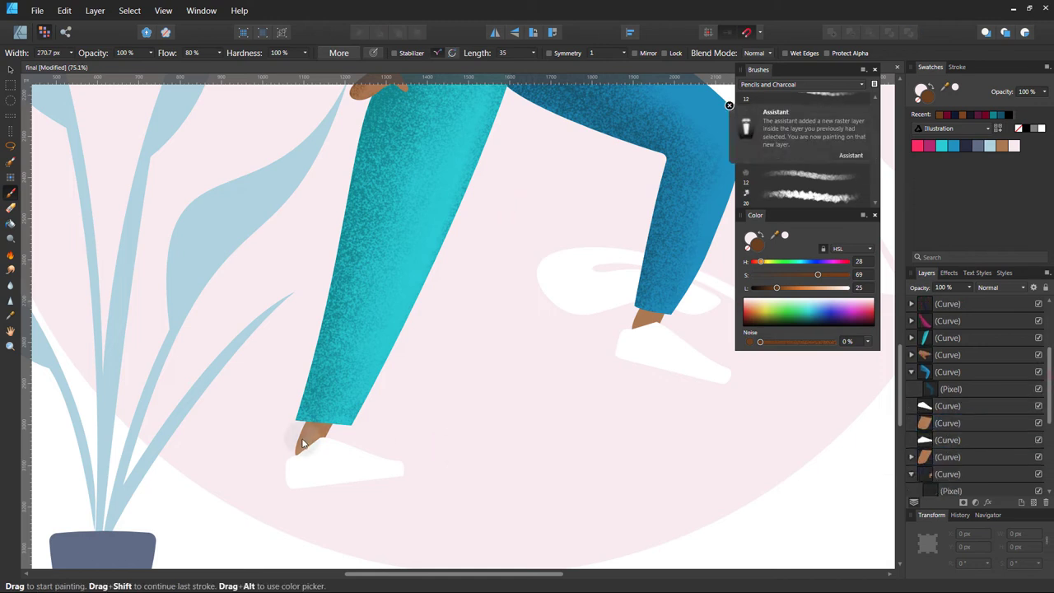
pyautogui.moveTo(318, 420); pyautogui.dragTo(302, 455)
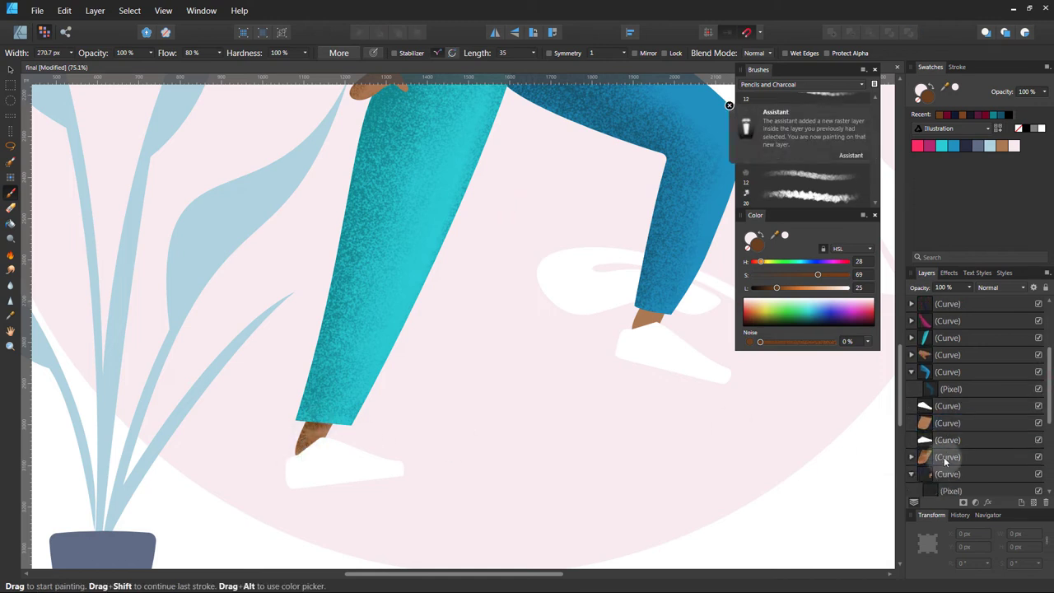
pyautogui.scroll(3, 436, 153)
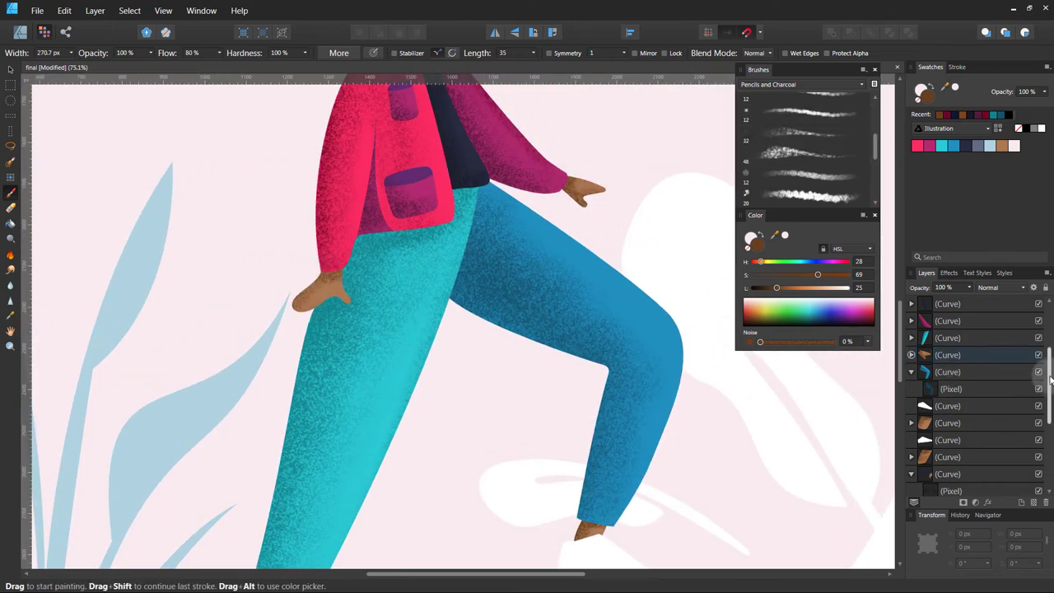
pyautogui.scroll(3, 1050, 377)
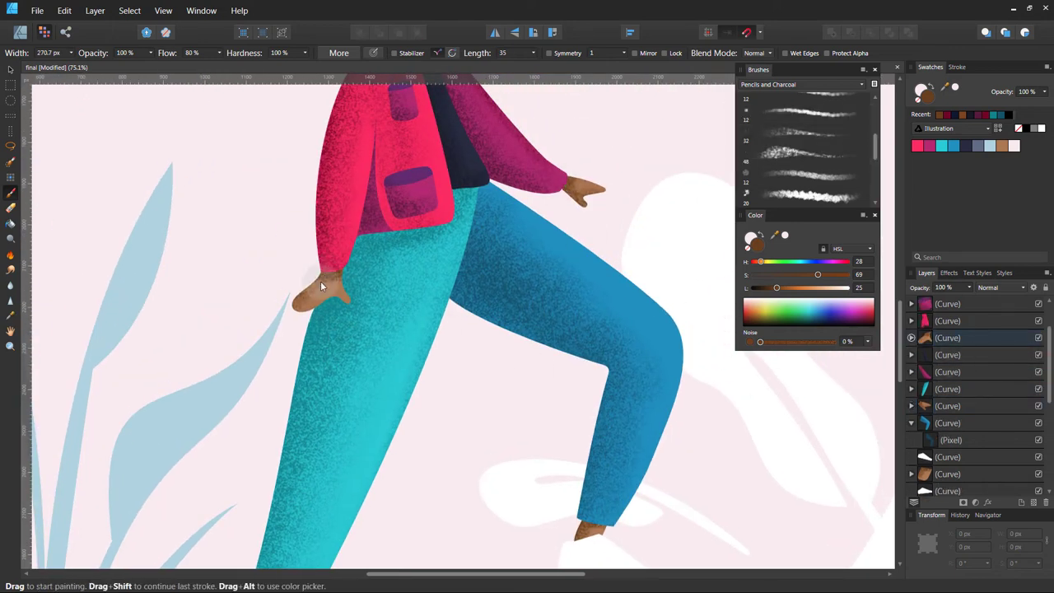
pyautogui.scroll(-7, 973, 395)
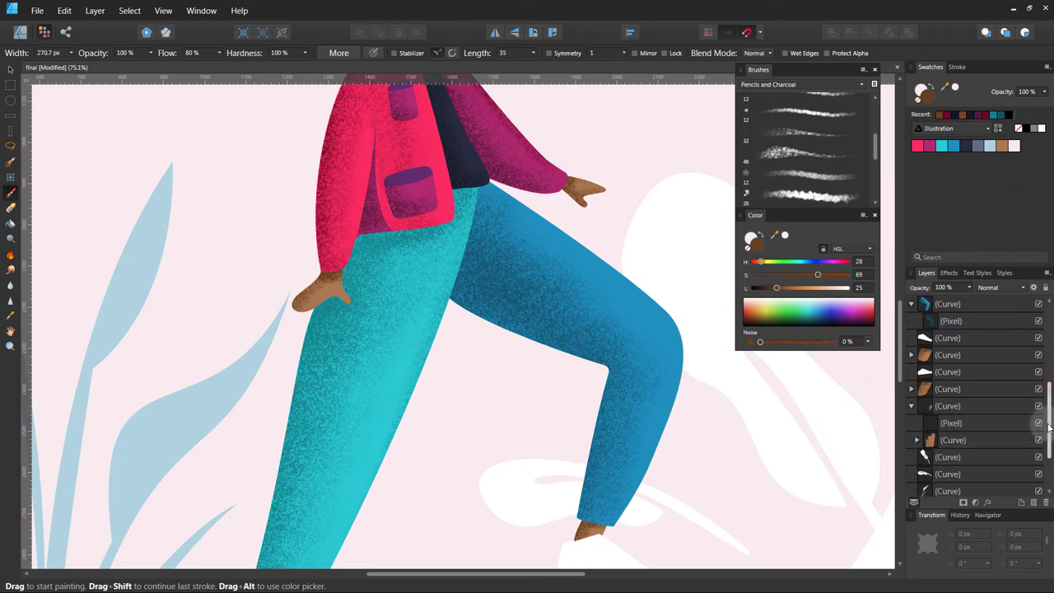
pyautogui.click(948, 338)
pyautogui.scroll(-3, 652, 454)
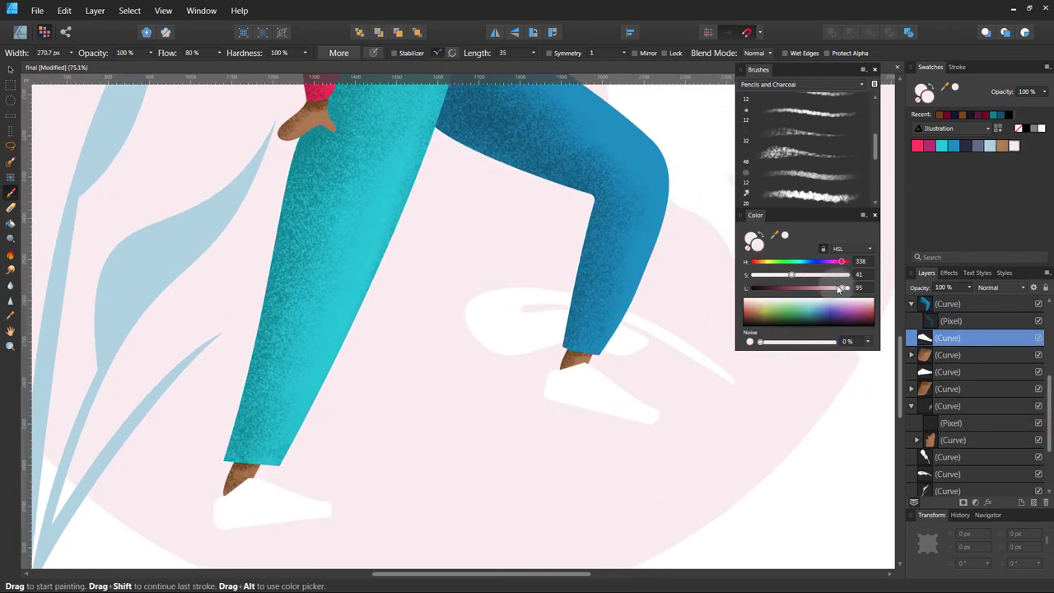
# Lower the colour to pale pink HSL 338/41/74 and brush texture over both white shoes
pyautogui.moveTo(840, 287); pyautogui.dragTo(787, 288)
pyautogui.moveTo(791, 274)
pyautogui.mouseDown()
pyautogui.moveTo(818, 275)
pyautogui.moveTo(822, 288)
pyautogui.mouseUp()
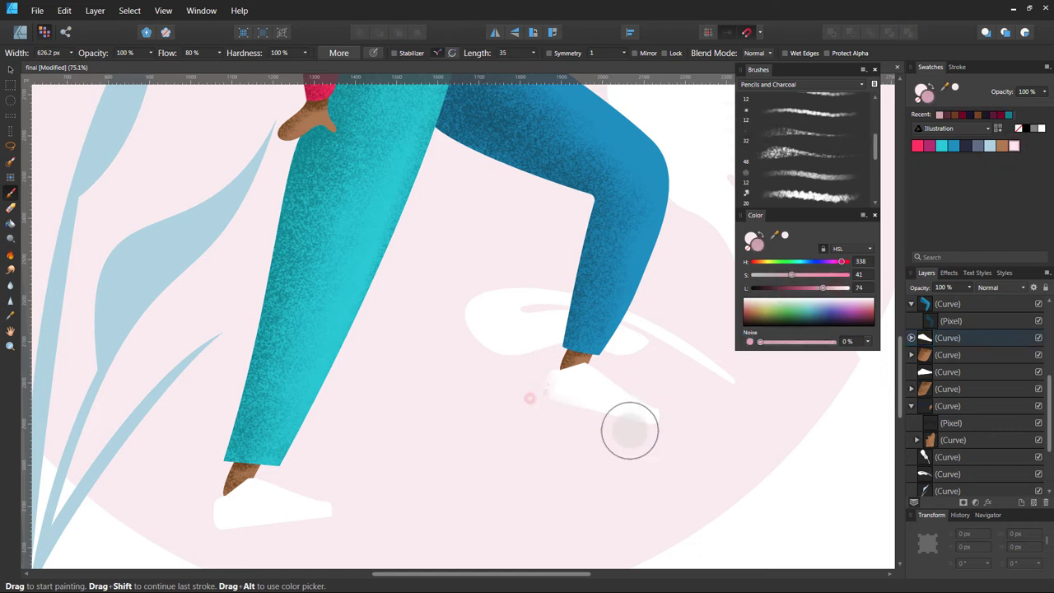
pyautogui.moveTo(629, 430)
pyautogui.mouseDown()
pyautogui.moveTo(670, 400)
pyautogui.moveTo(623, 431)
pyautogui.mouseUp()
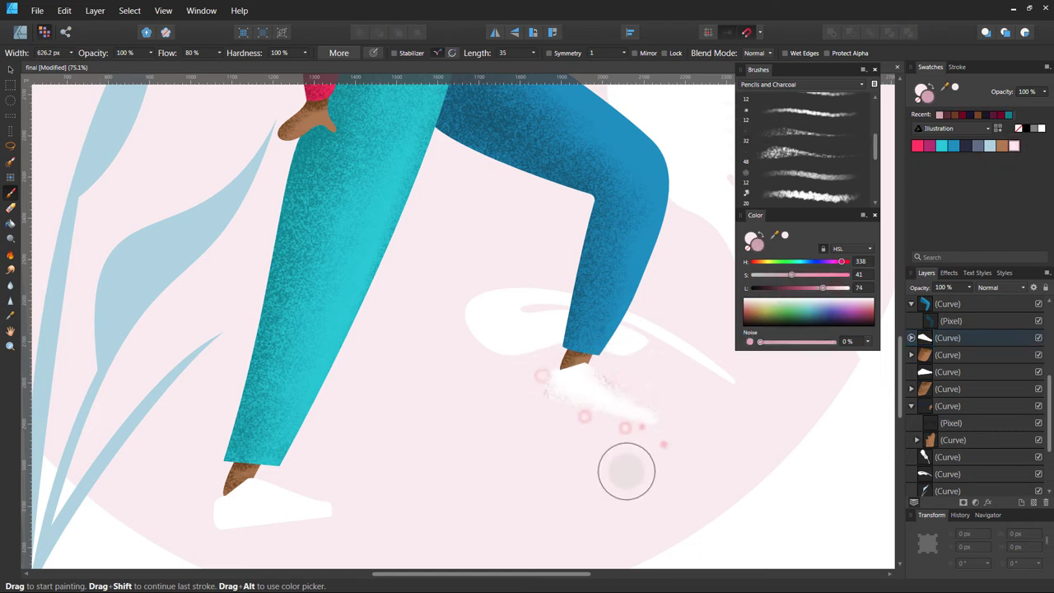
pyautogui.scroll(-3, 701, 393)
pyautogui.moveTo(275, 376); pyautogui.dragTo(420, 400)
pyautogui.moveTo(346, 349)
pyautogui.mouseDown()
pyautogui.moveTo(389, 346)
pyautogui.moveTo(336, 371)
pyautogui.mouseUp()
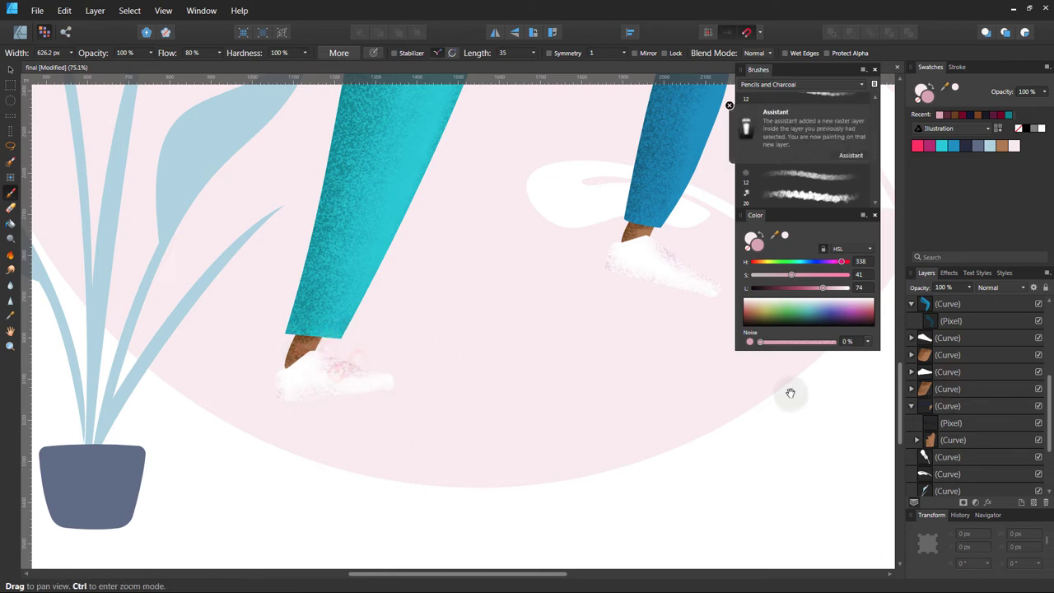
pyautogui.scroll(-3, 790, 393)
pyautogui.scroll(-2, 541, 487)
pyautogui.scroll(-3, 553, 424)
# Paint dark navy grainy shading on the plant pot
pyautogui.scroll(3, 602, 436)
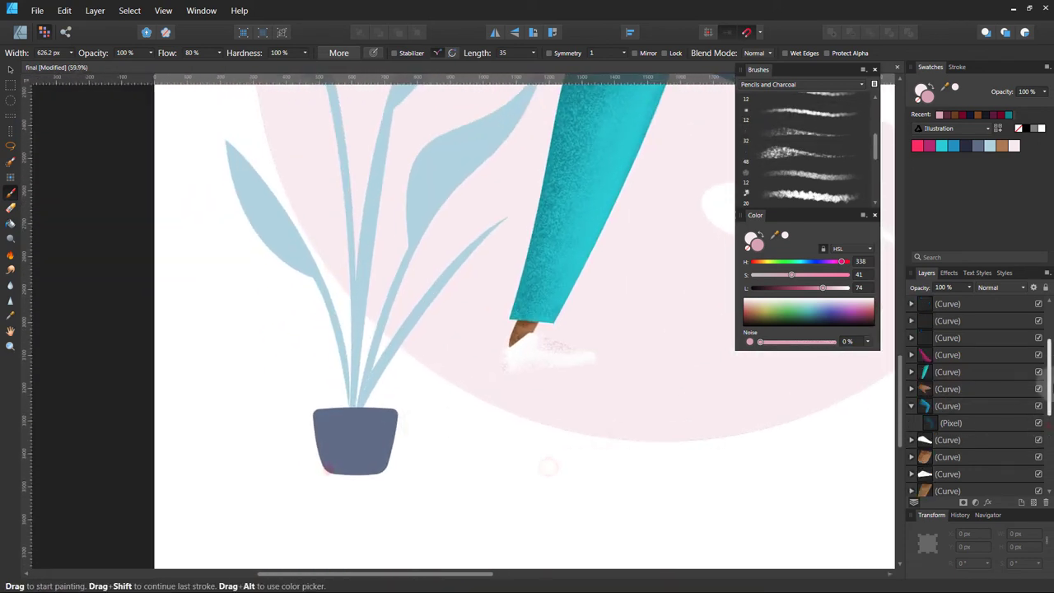
pyautogui.scroll(3, 972, 387)
pyautogui.click(966, 146)
pyautogui.moveTo(318, 476)
pyautogui.mouseDown()
pyautogui.moveTo(327, 460)
pyautogui.moveTo(382, 480)
pyautogui.moveTo(322, 447)
pyautogui.moveTo(384, 471)
pyautogui.mouseUp()
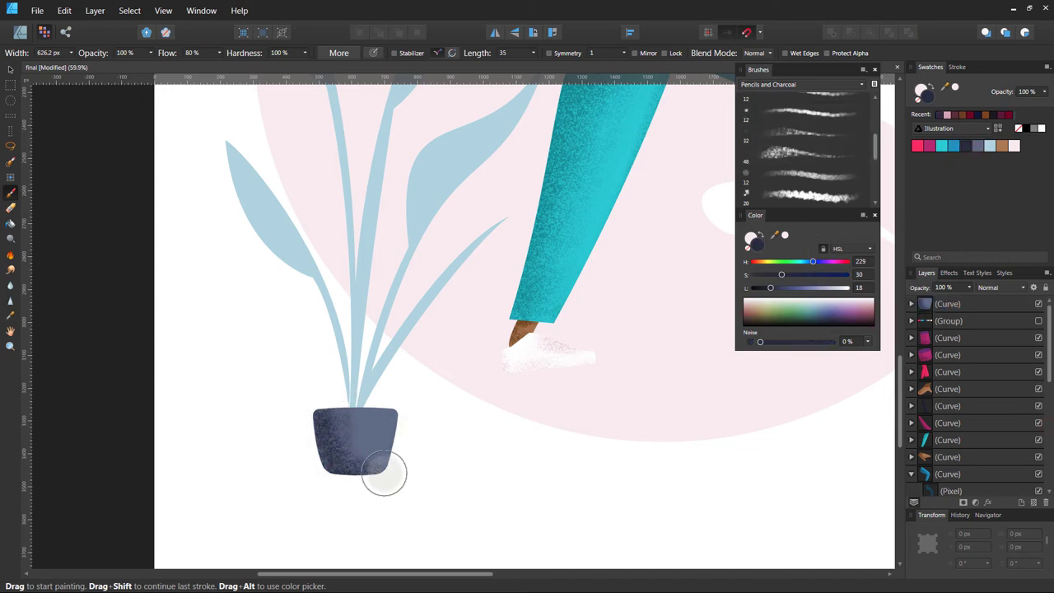
pyautogui.moveTo(376, 384); pyautogui.dragTo(437, 446)
pyautogui.moveTo(1051, 334); pyautogui.dragTo(1051, 377)
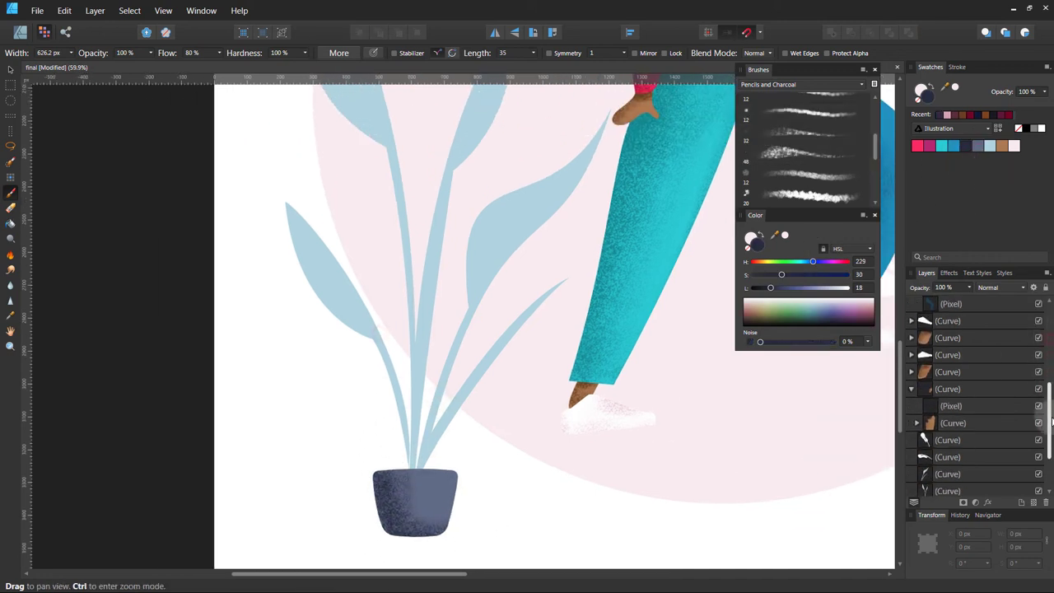
# Paint green texture, HSL 159/85/29, down the left and upper leaves
pyautogui.click(948, 440)
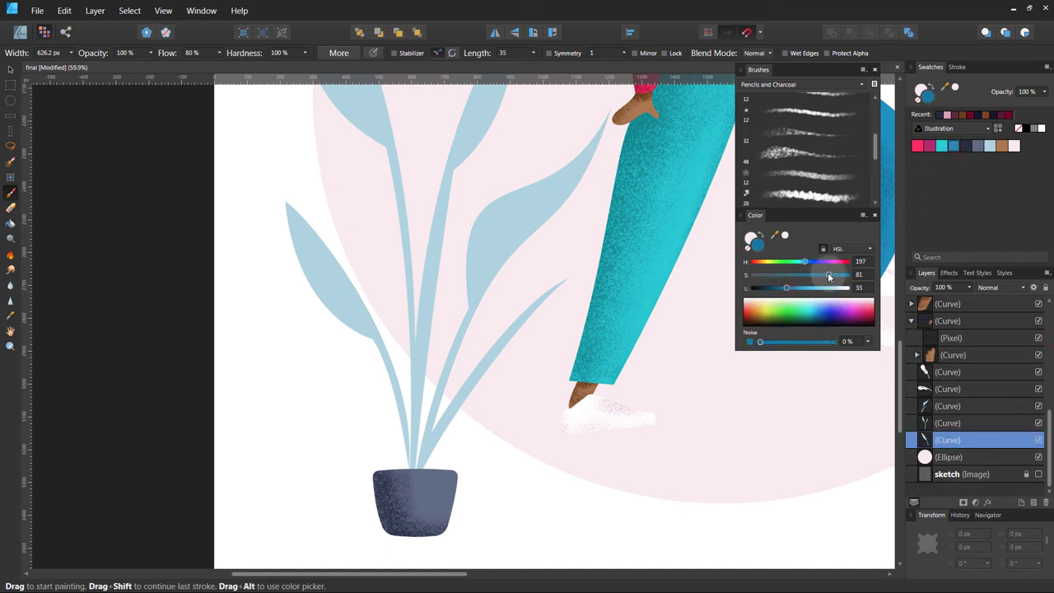
pyautogui.moveTo(348, 310)
pyautogui.mouseDown()
pyautogui.moveTo(285, 215)
pyautogui.moveTo(377, 358)
pyautogui.moveTo(362, 351)
pyautogui.moveTo(361, 311)
pyautogui.mouseUp()
pyautogui.scroll(-2, 361, 311)
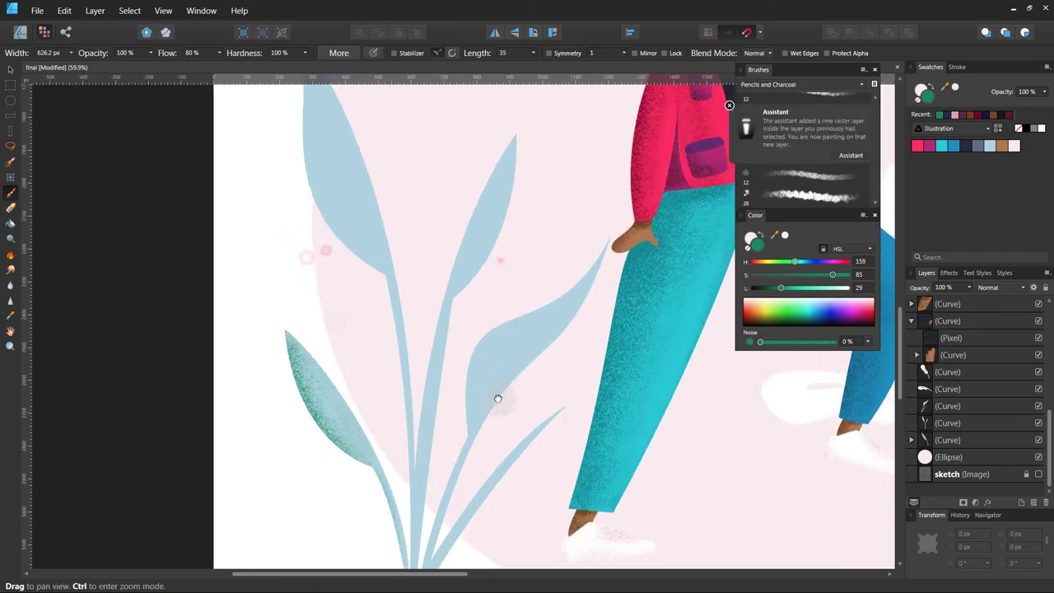
pyautogui.moveTo(341, 170)
pyautogui.mouseDown()
pyautogui.moveTo(427, 539)
pyautogui.moveTo(449, 394)
pyautogui.mouseUp()
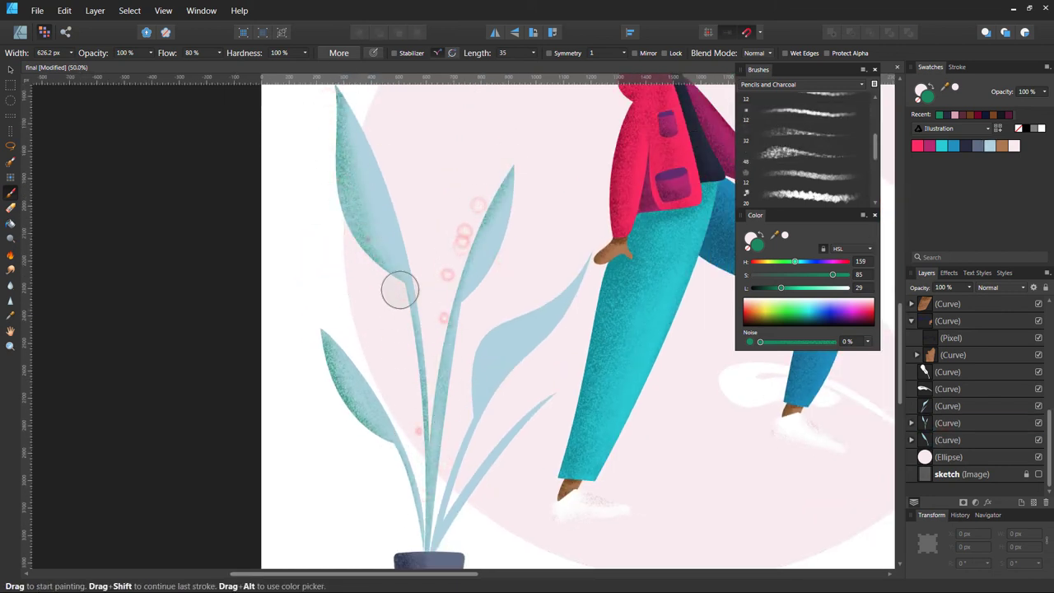
# Shade the right leaf green, replacing a stray paint layer with a fresh stroke
pyautogui.click(946, 406)
pyautogui.moveTo(471, 360); pyautogui.dragTo(569, 264)
pyautogui.press('Delete')
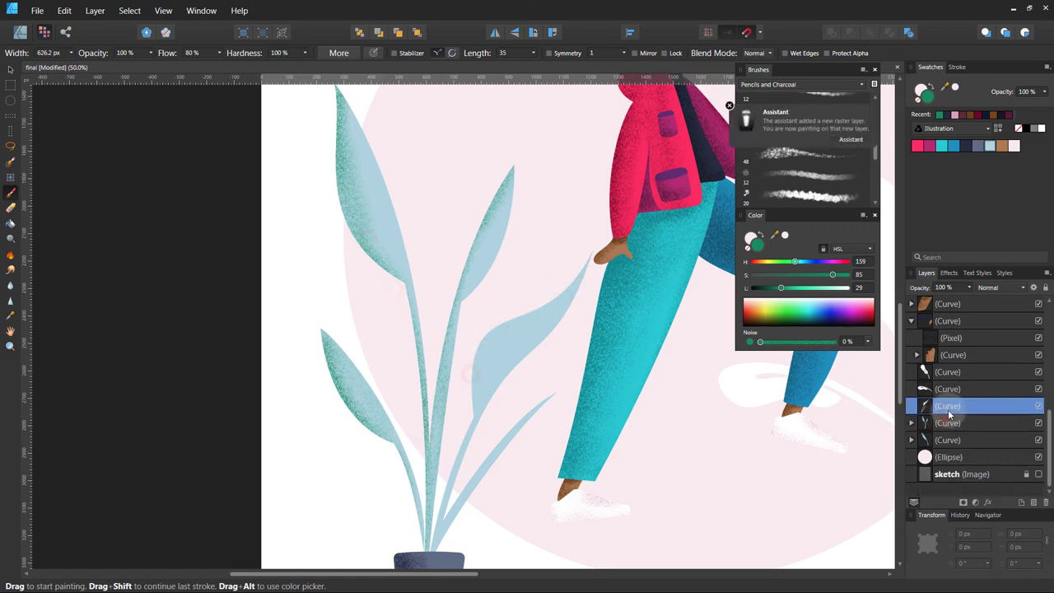
pyautogui.moveTo(472, 353); pyautogui.dragTo(568, 265)
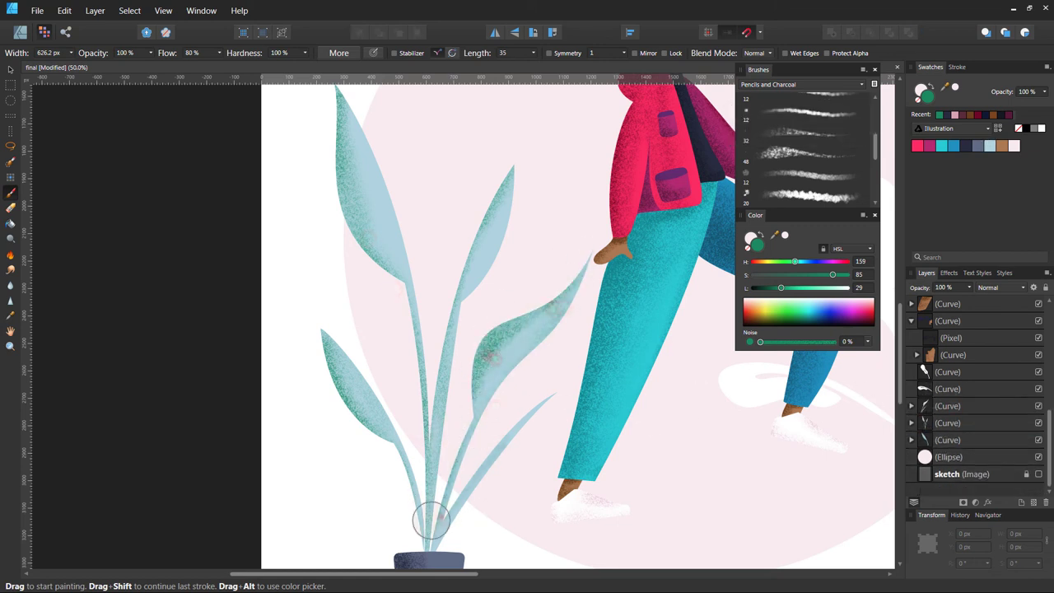
pyautogui.hotkey('ctrl', '0')
# Add more green shading to another leaf
pyautogui.click(954, 427)
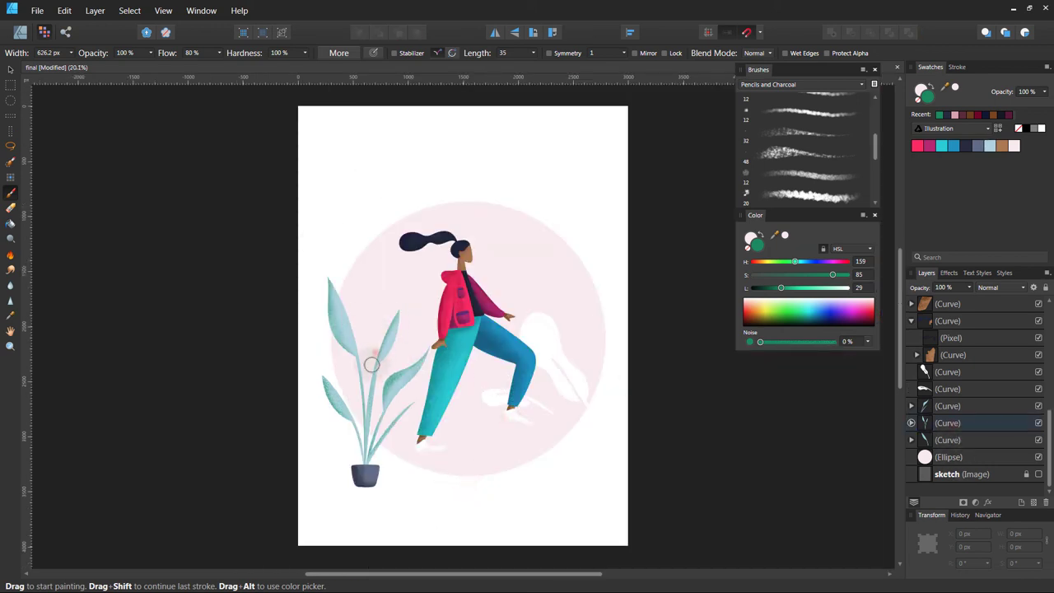
pyautogui.click(948, 406)
pyautogui.moveTo(388, 403); pyautogui.dragTo(416, 373)
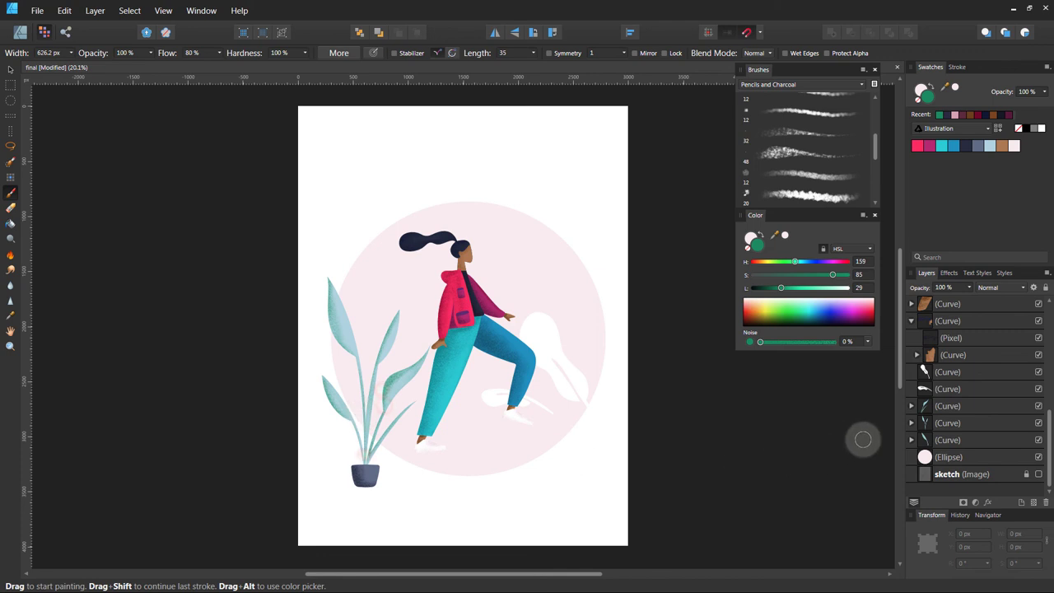
pyautogui.scroll(3, 955, 395)
pyautogui.scroll(1, 948, 387)
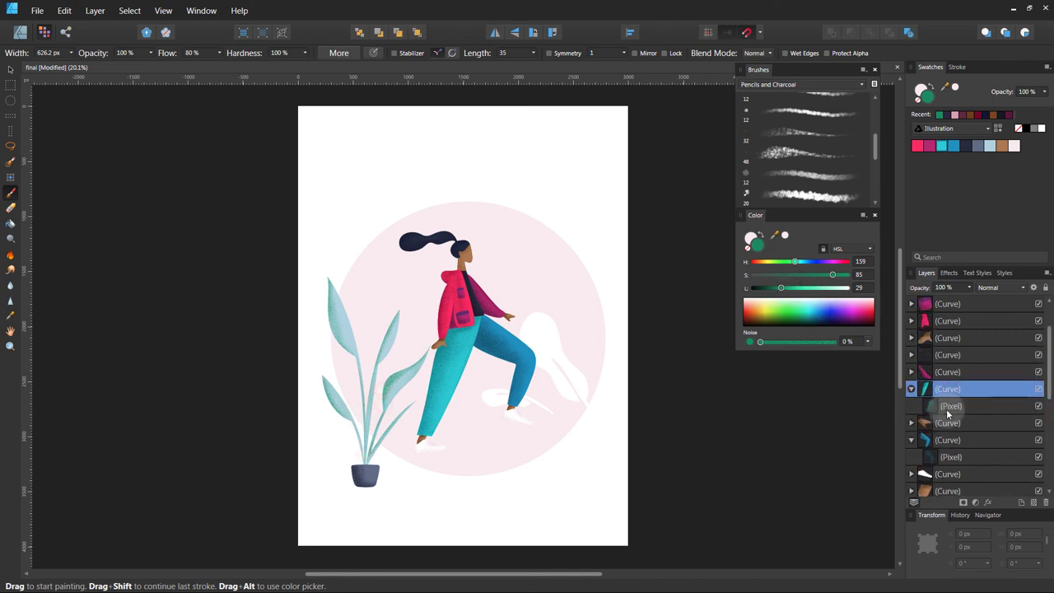
pyautogui.scroll(1, 948, 414)
# Select the pale pink background circle and set a darker pink brush colour, HSL 338/34/35
pyautogui.click(966, 146)
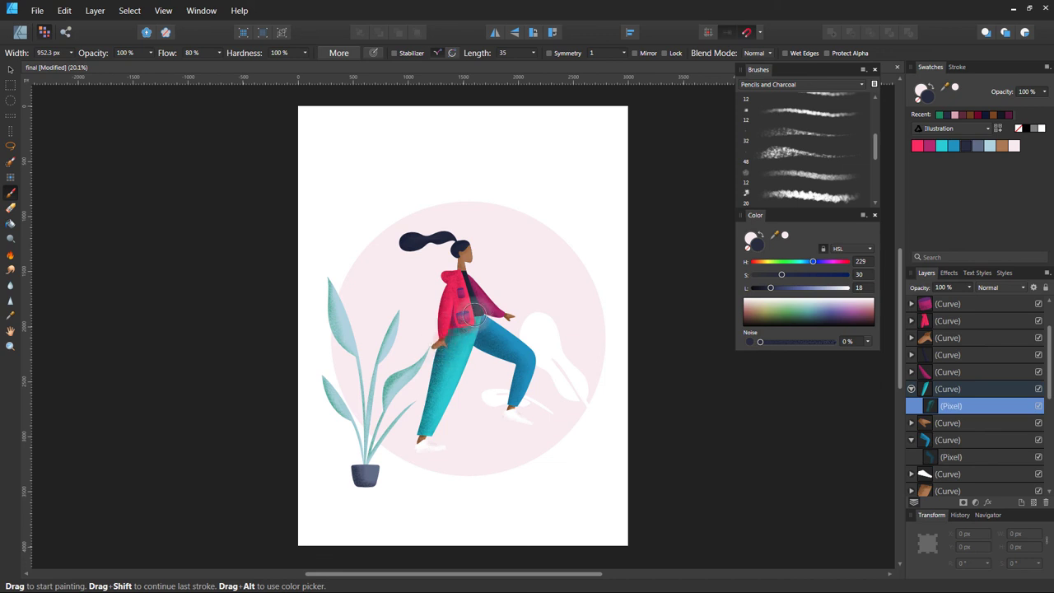
pyautogui.scroll(-3, 1051, 417)
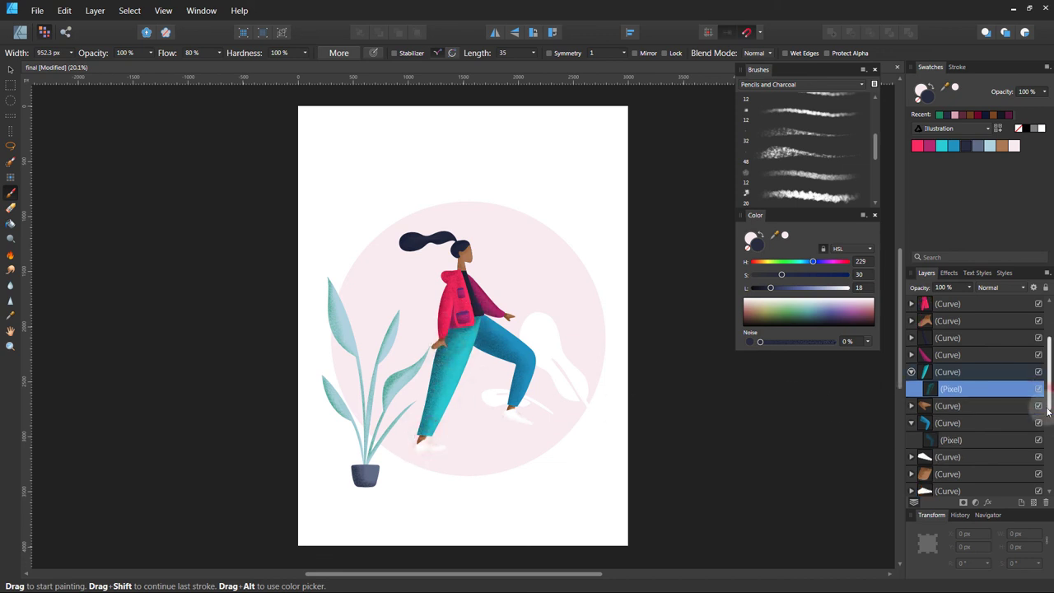
pyautogui.click(955, 457)
pyautogui.click(1014, 145)
pyautogui.moveTo(840, 288); pyautogui.dragTo(798, 292)
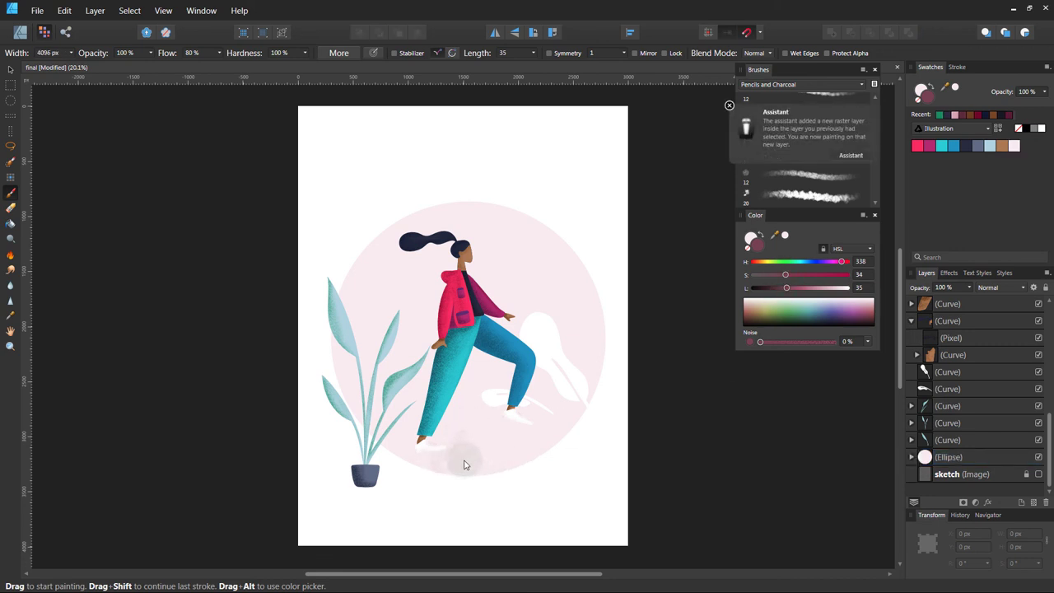
# Paint grainy mauve strokes over the circle's bottom, upper-left and left side, undoing one stroke
pyautogui.moveTo(463, 464); pyautogui.dragTo(394, 449)
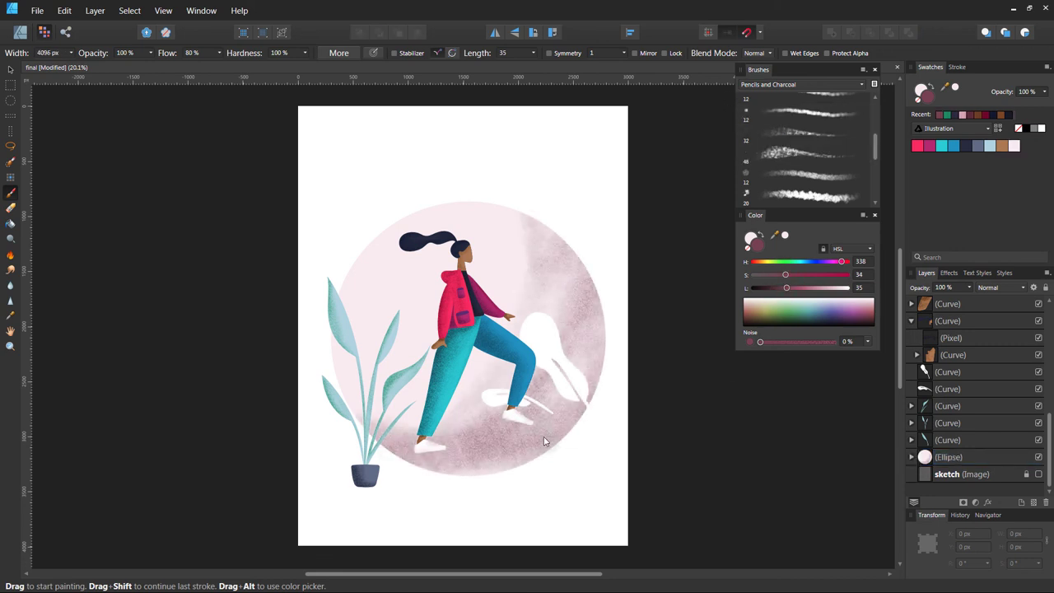
pyautogui.hotkey('ctrl', 'z')
pyautogui.moveTo(355, 354); pyautogui.dragTo(468, 211)
pyautogui.moveTo(346, 280)
pyautogui.mouseDown()
pyautogui.moveTo(589, 387)
pyautogui.moveTo(371, 272)
pyautogui.mouseUp()
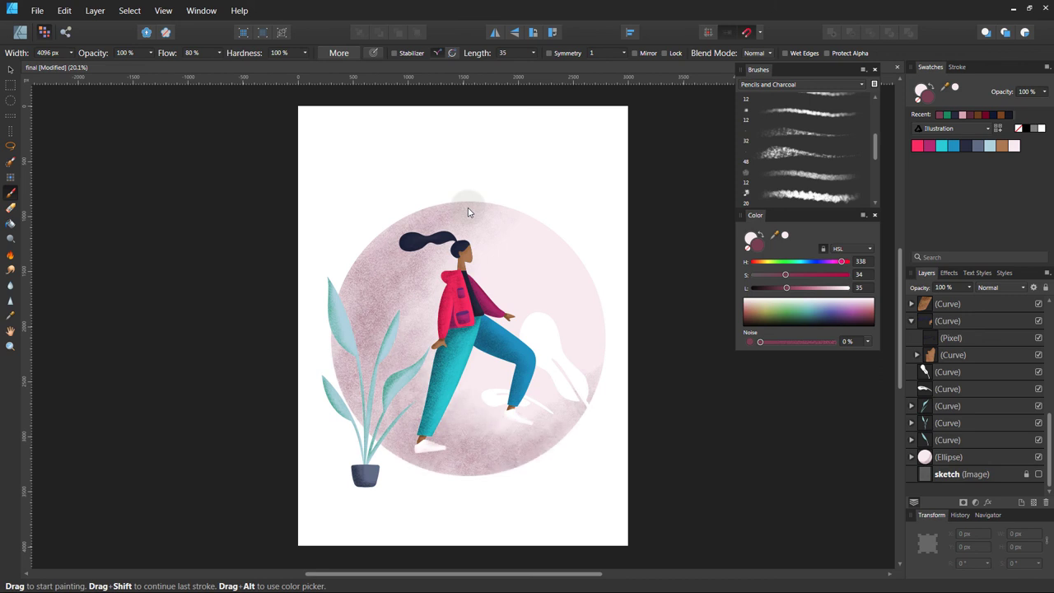
# Build up darker mauve grain across the bottom, middle and upper areas, evening out the texture
pyautogui.moveTo(396, 436)
pyautogui.mouseDown()
pyautogui.moveTo(510, 469)
pyautogui.moveTo(585, 412)
pyautogui.mouseUp()
pyautogui.moveTo(355, 296)
pyautogui.mouseDown()
pyautogui.moveTo(444, 211)
pyautogui.moveTo(396, 226)
pyautogui.mouseUp()
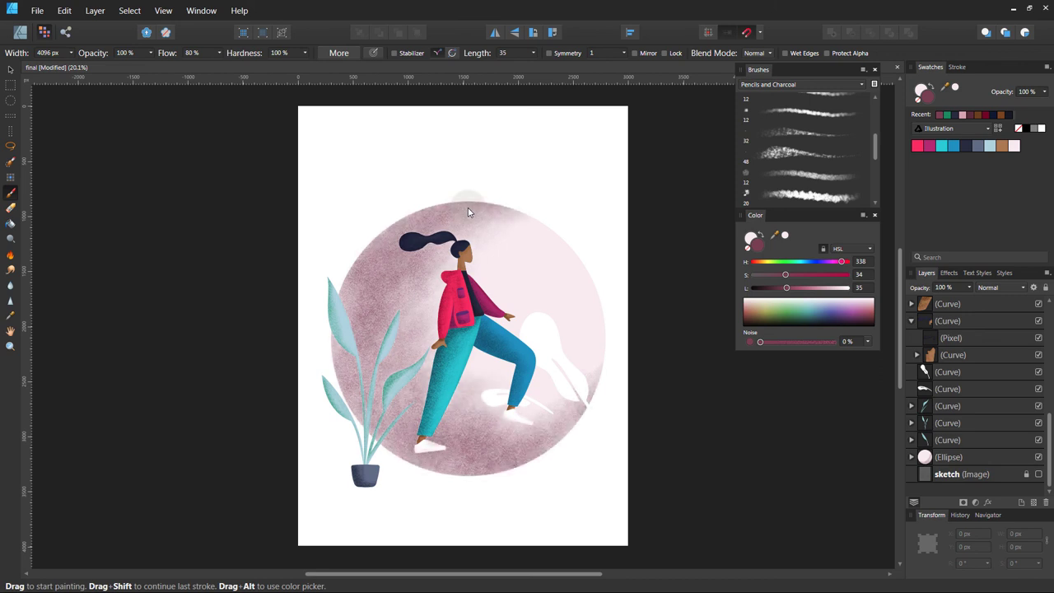
pyautogui.moveTo(334, 338); pyautogui.dragTo(428, 399)
pyautogui.moveTo(453, 247); pyautogui.dragTo(420, 363)
pyautogui.moveTo(404, 223); pyautogui.dragTo(552, 239)
pyautogui.moveTo(396, 346)
pyautogui.mouseDown()
pyautogui.moveTo(527, 230)
pyautogui.moveTo(589, 309)
pyautogui.mouseUp()
# Add one final grainy stroke across the circle's upper right to finish the shading
pyautogui.moveTo(494, 215); pyautogui.dragTo(604, 315)
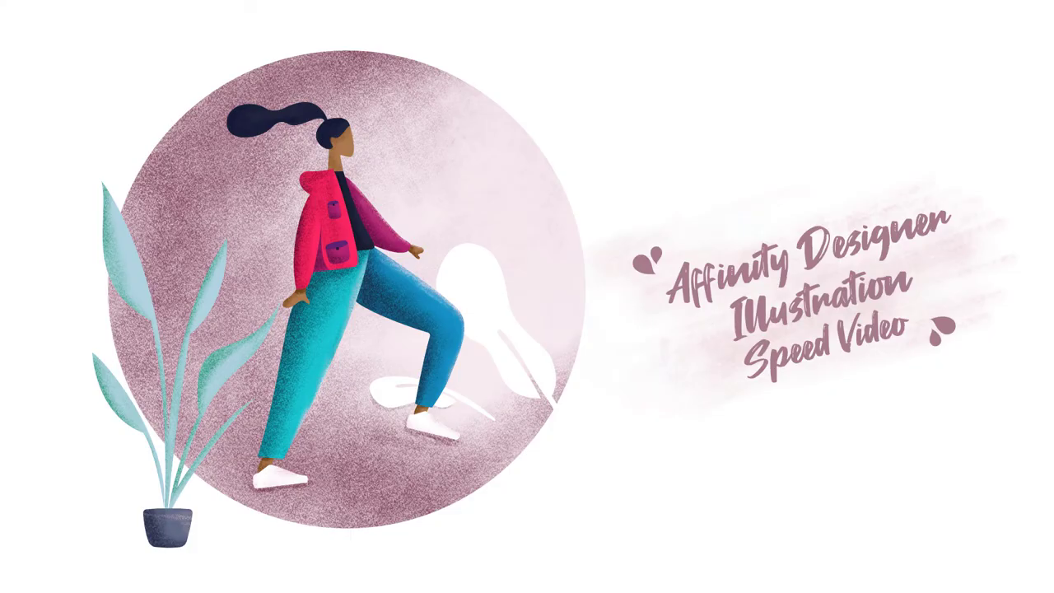